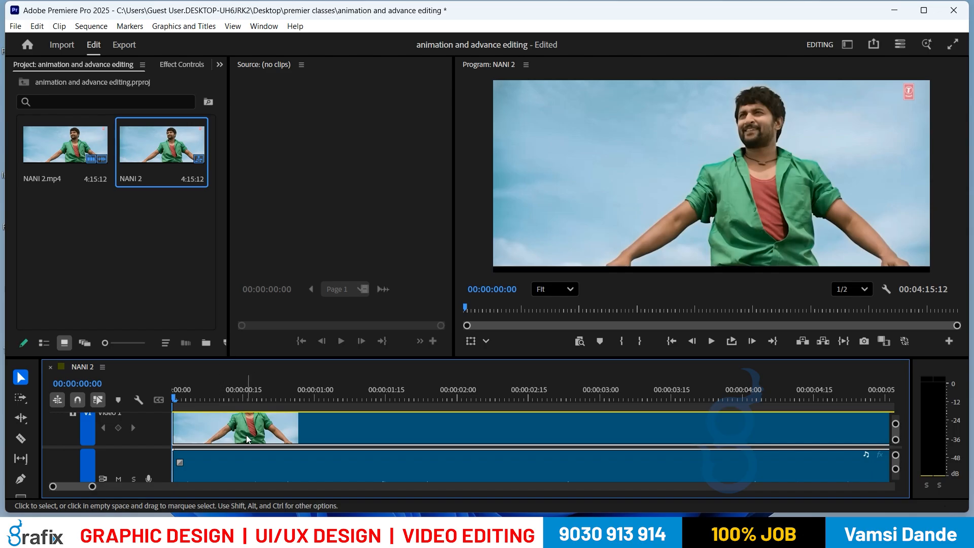
click(258, 398)
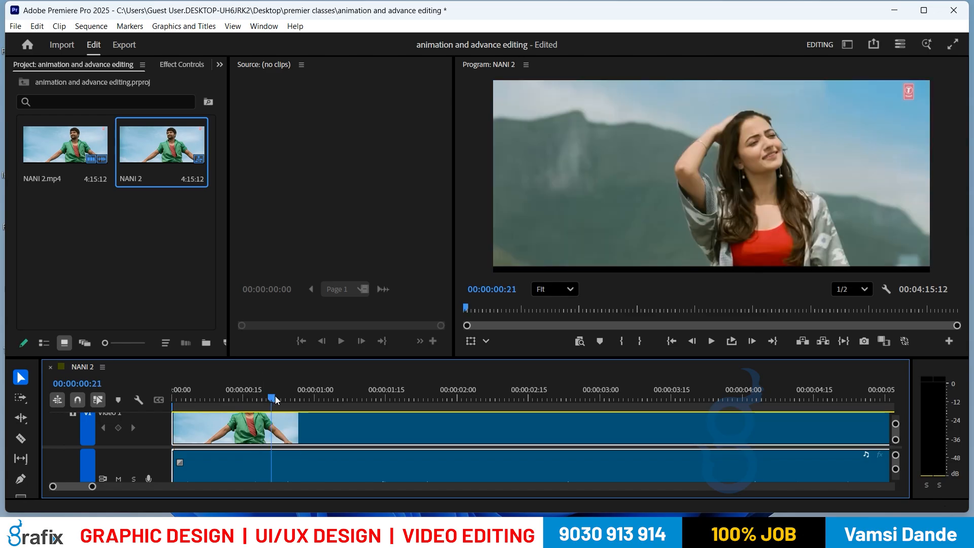
drag(249, 397, 141, 393)
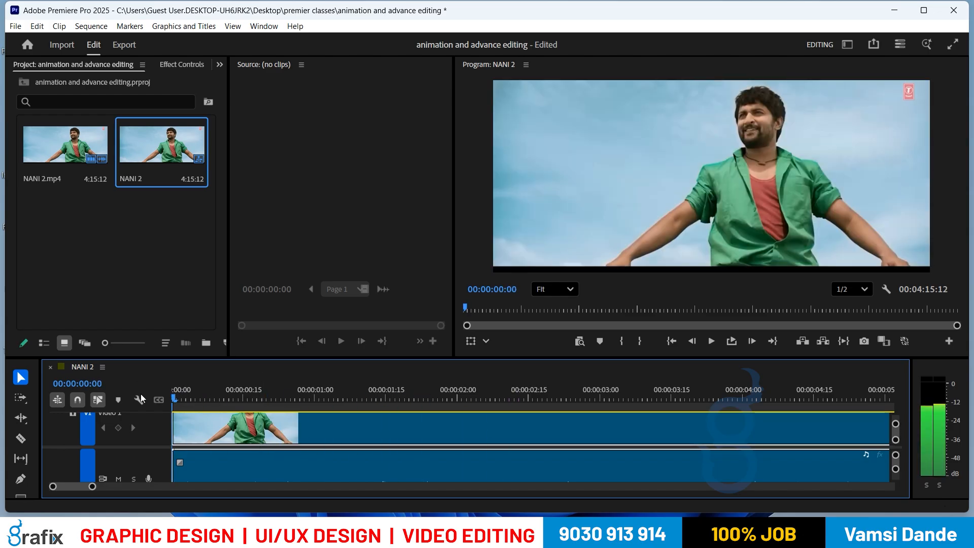
Import Pexels Videos 2084217 from the Desktop's EDITING - VIDEOS folder and create a new sequence from it.
click(143, 295)
double_click(130, 304)
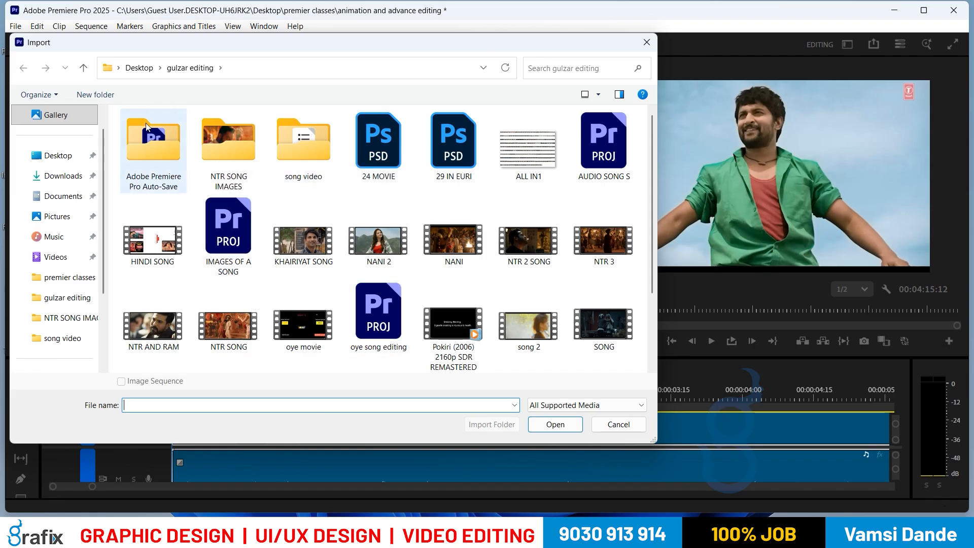
click(138, 67)
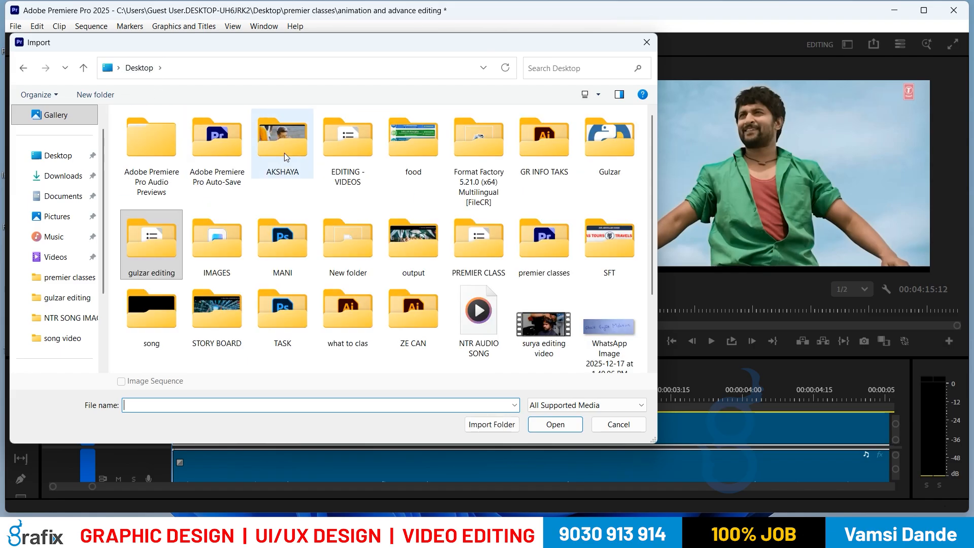
double_click(351, 155)
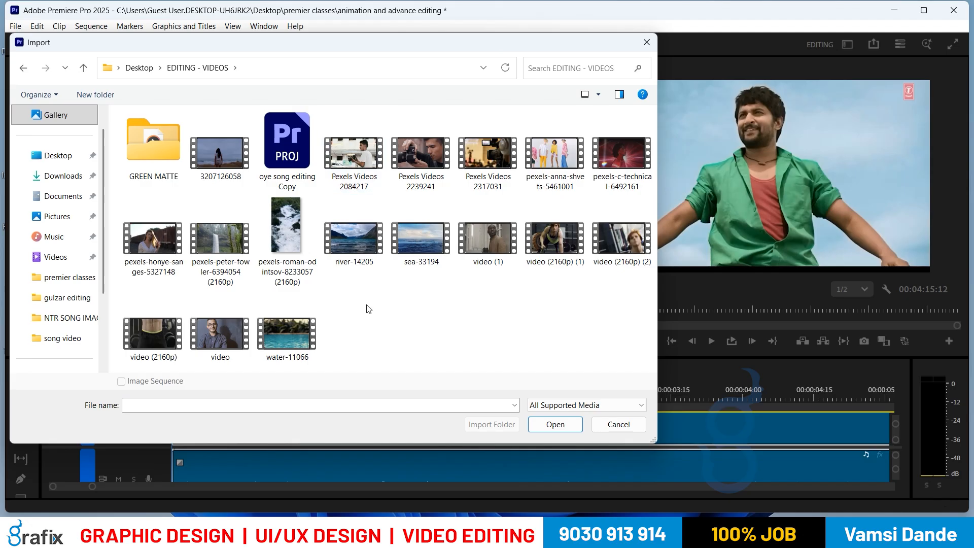
click(365, 164)
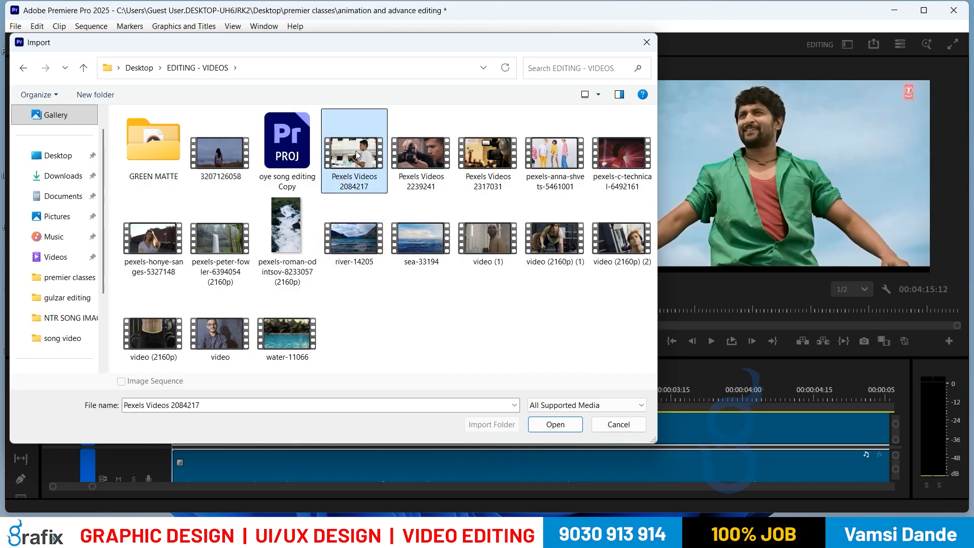
double_click(357, 155)
drag(209, 327, 226, 342)
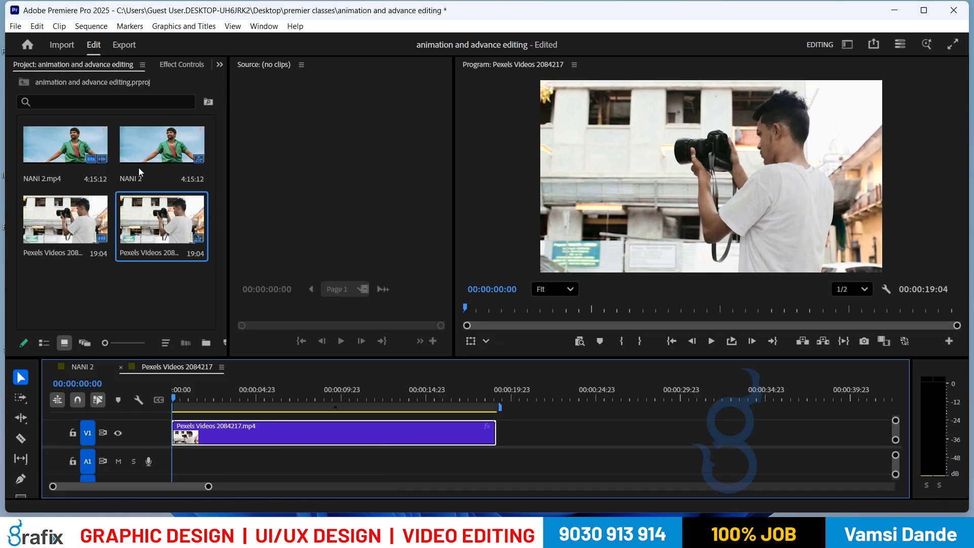
Widen the project panel group and close its Effect Controls, Audio Clip Mixer and Metadata panels.
click(184, 66)
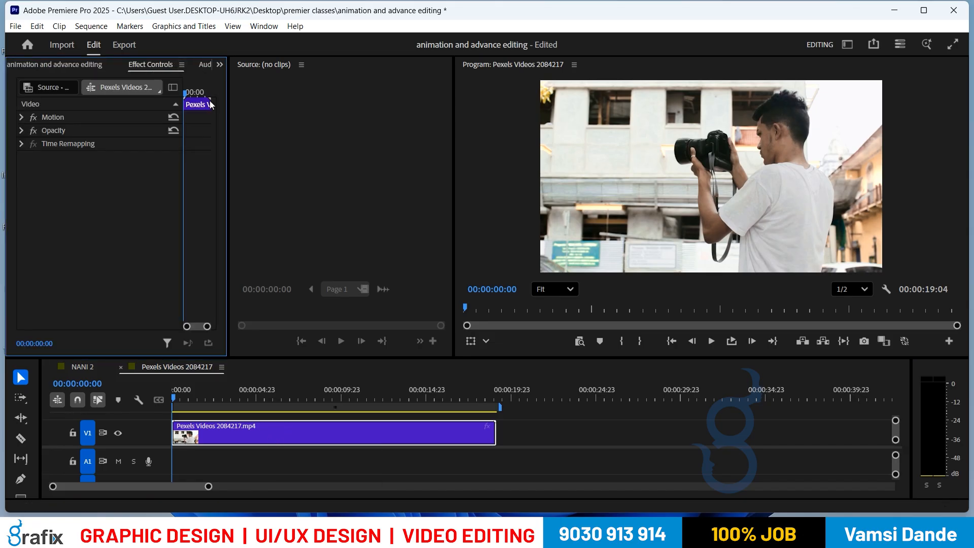
drag(226, 99, 470, 118)
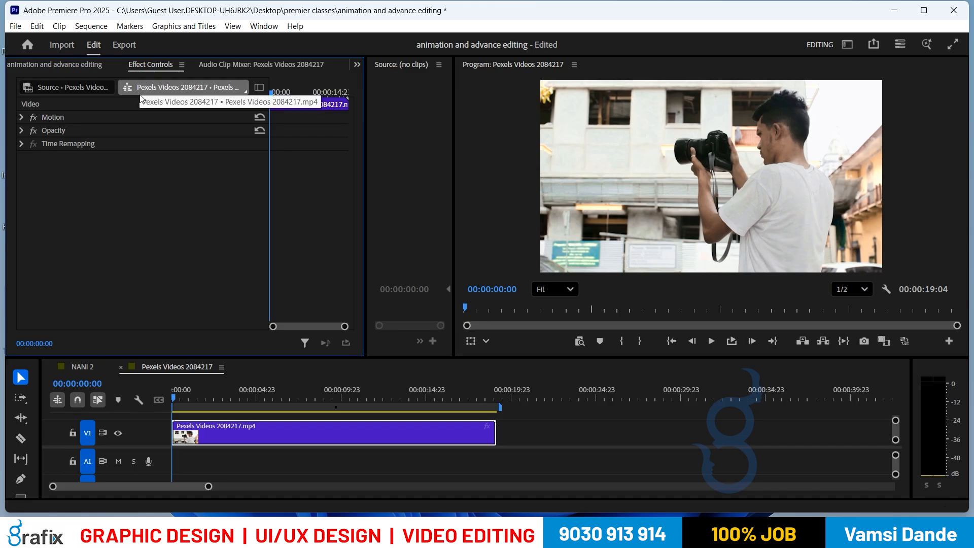
click(179, 66)
click(203, 66)
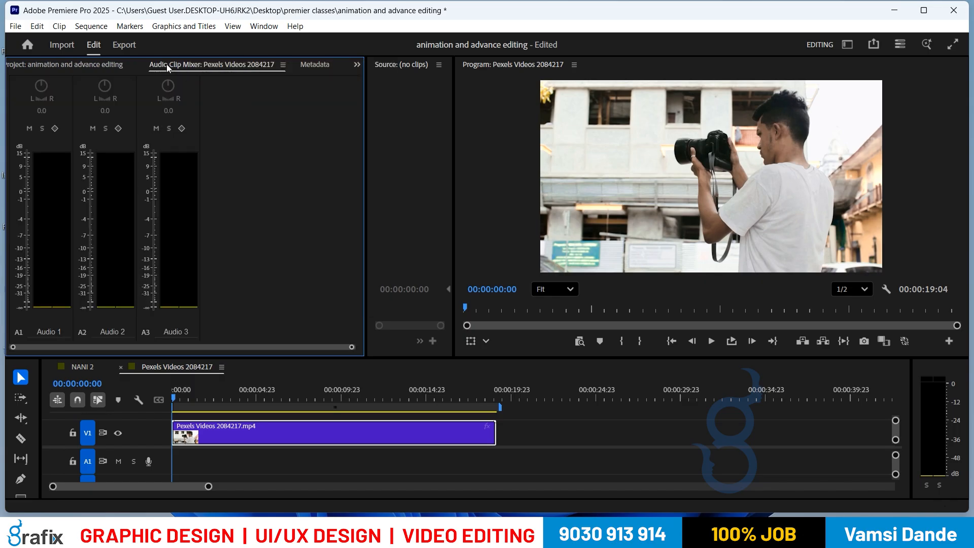
click(282, 65)
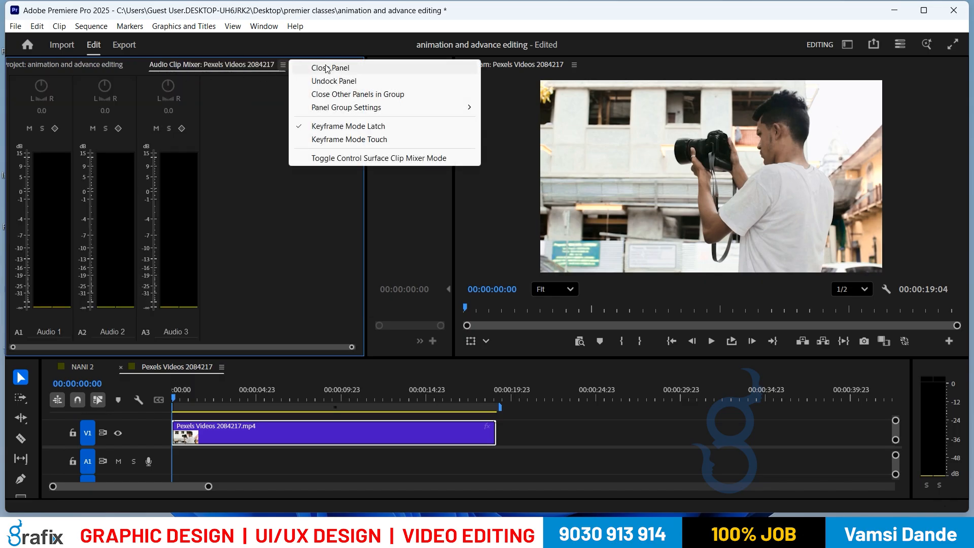
click(304, 68)
click(198, 65)
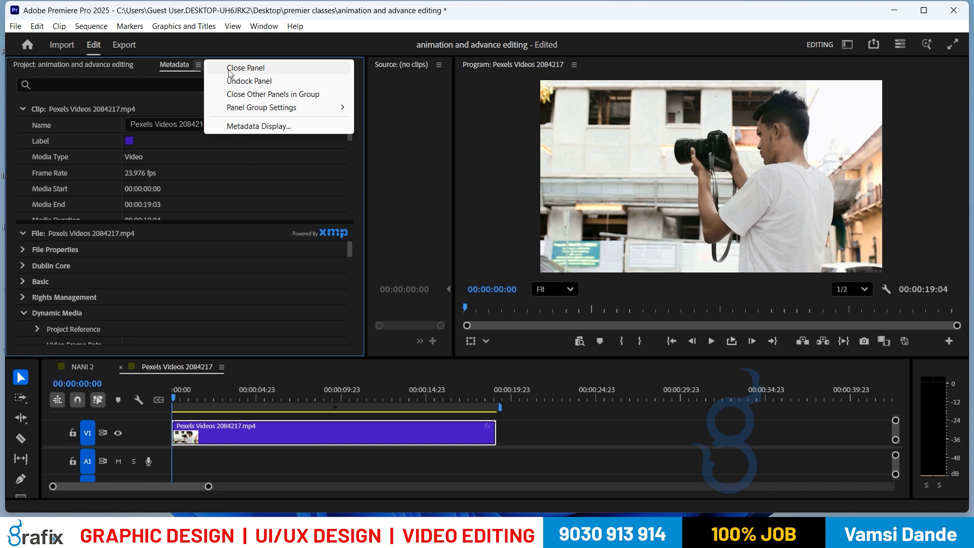
click(216, 68)
Reopen the Effect Controls panel and select the Pexels Videos 2084217 clip in the timeline.
click(263, 26)
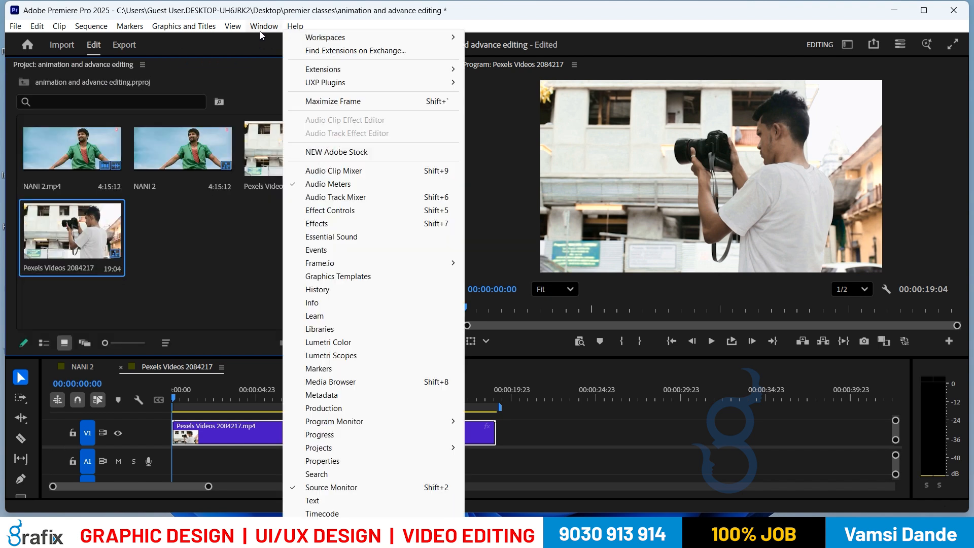
click(340, 215)
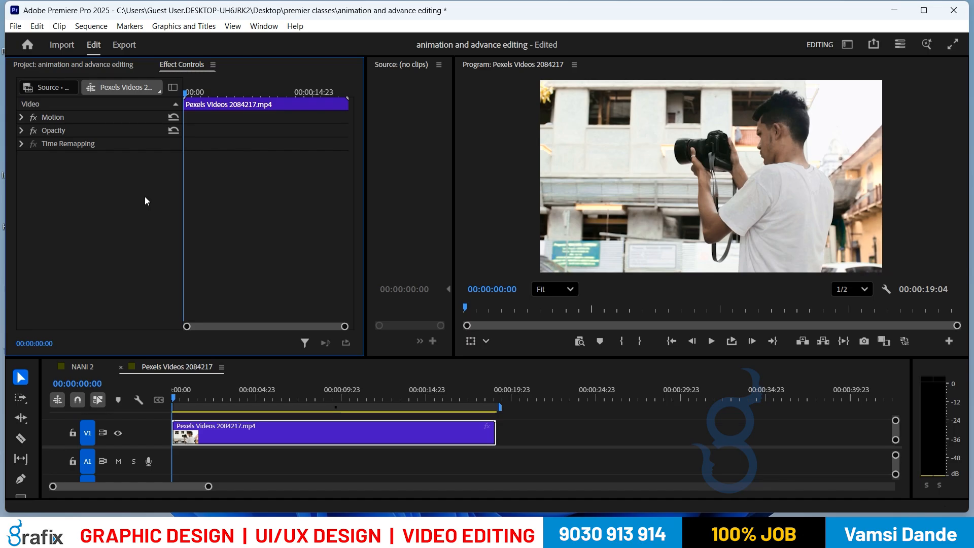
click(264, 26)
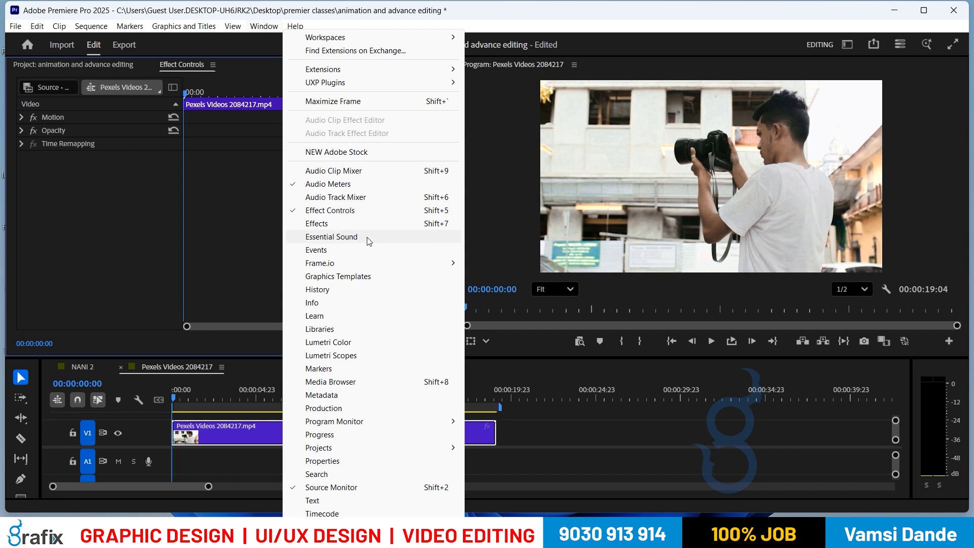
click(241, 211)
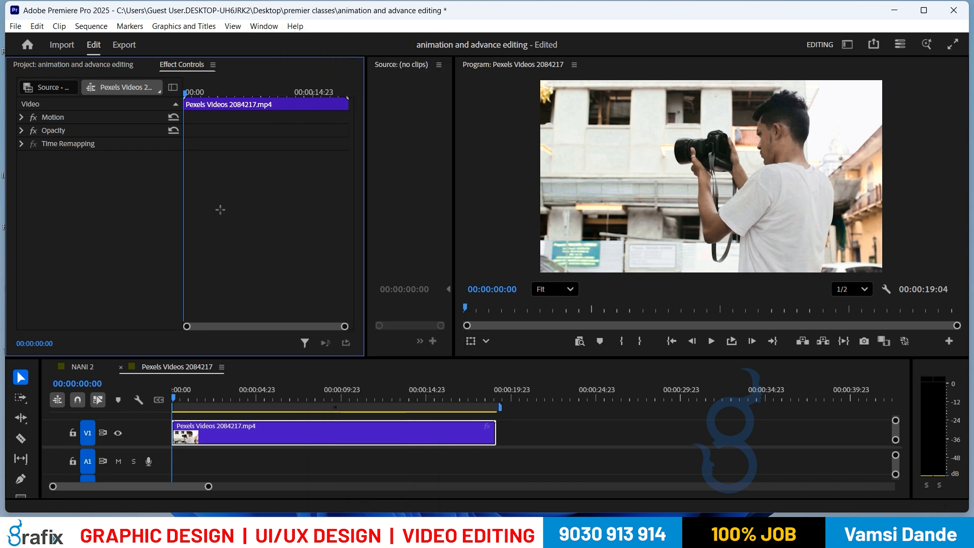
click(293, 435)
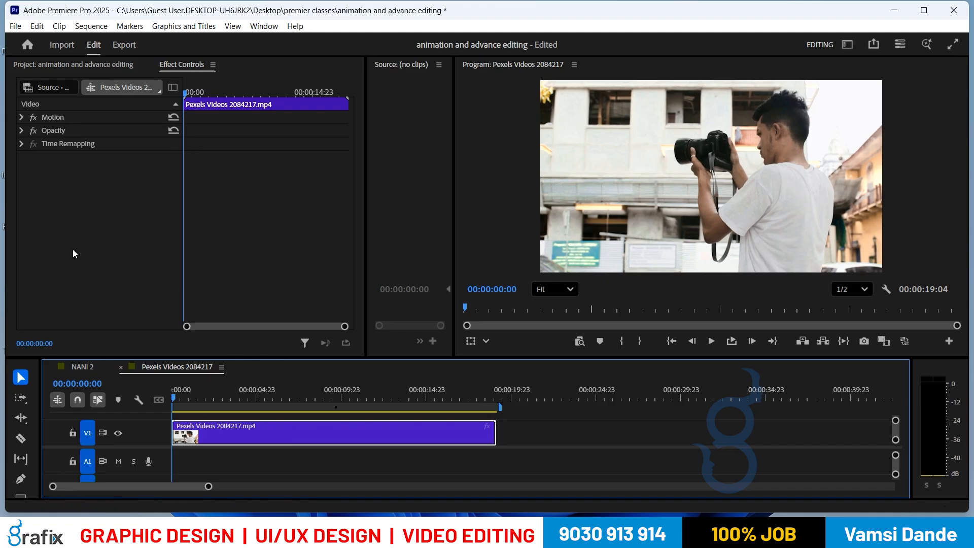
Review the clip's Motion properties and expand its Time Remapping effect to show the Speed property.
click(19, 113)
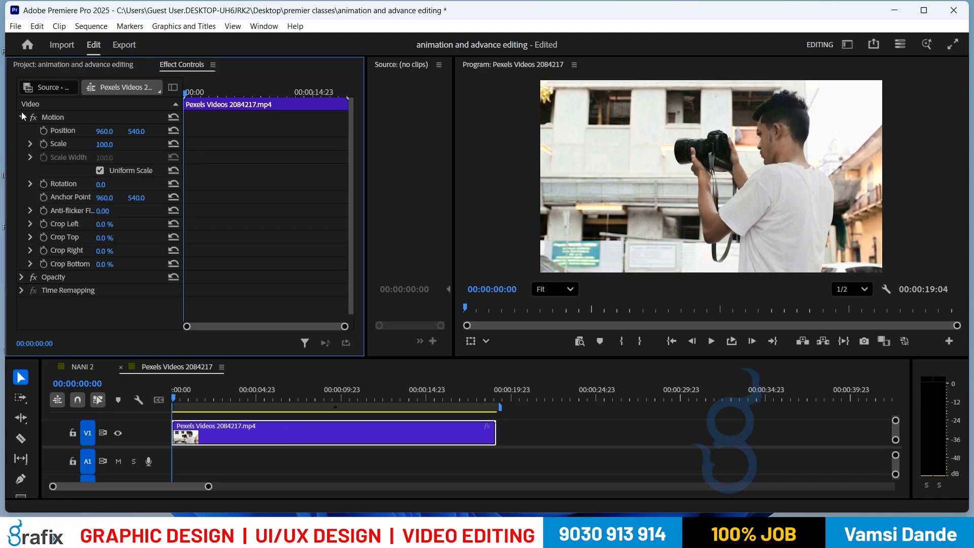
click(22, 117)
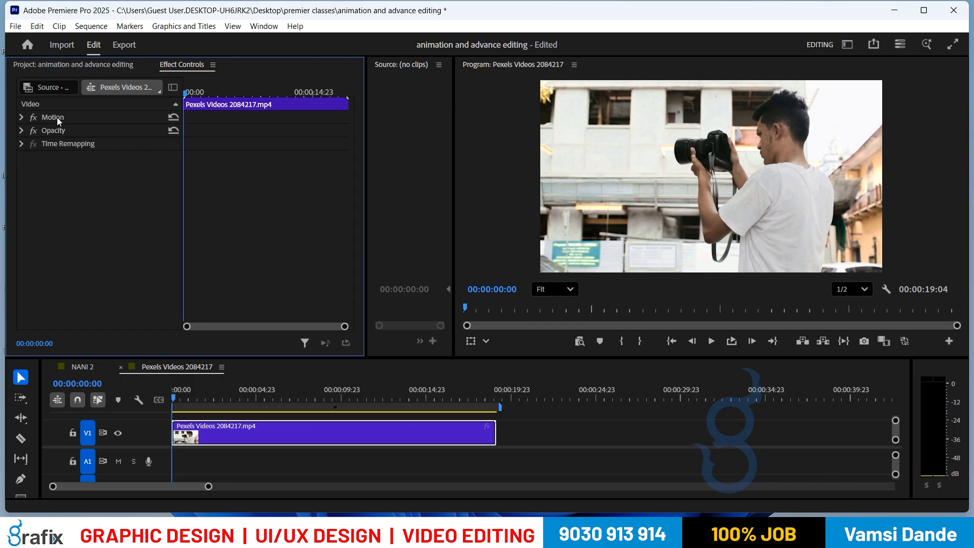
click(53, 145)
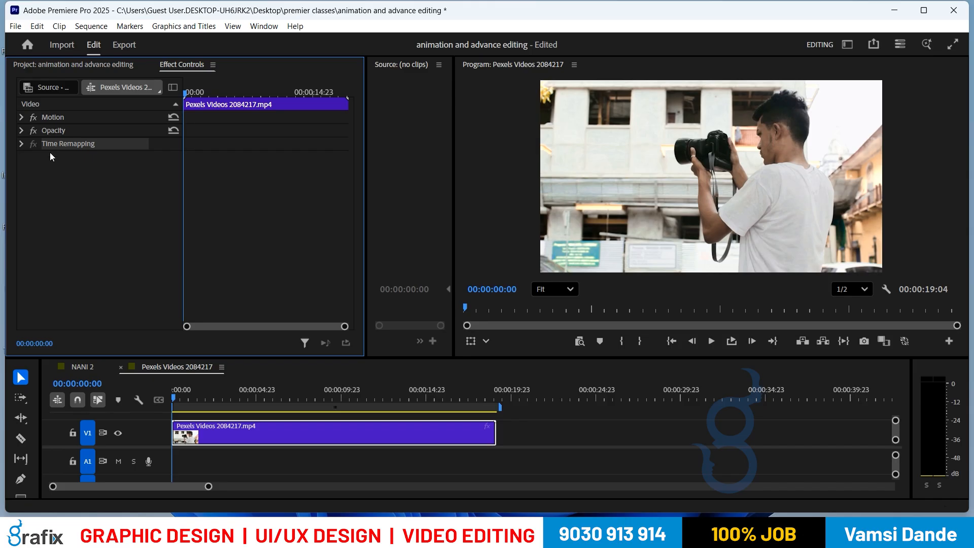
click(21, 144)
click(23, 143)
click(22, 144)
click(21, 144)
click(209, 407)
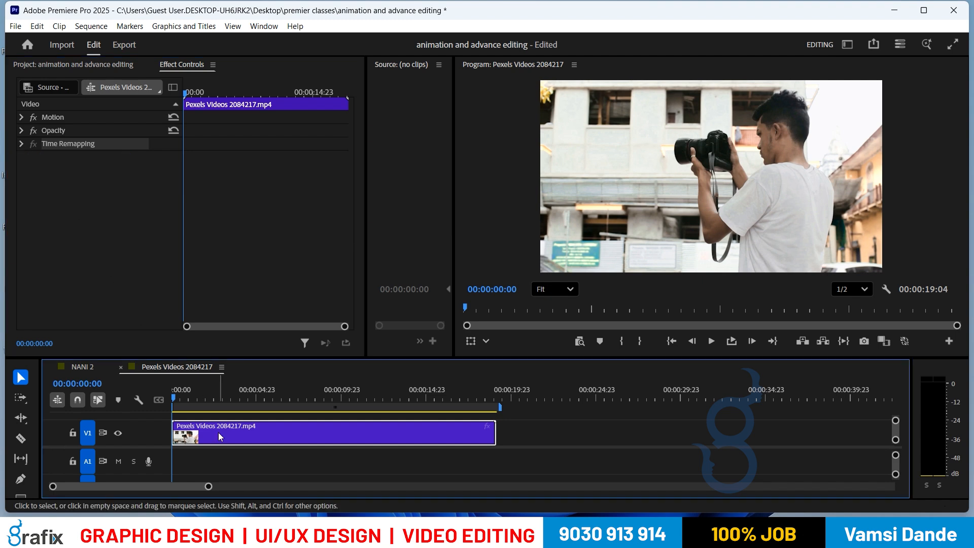
click(21, 143)
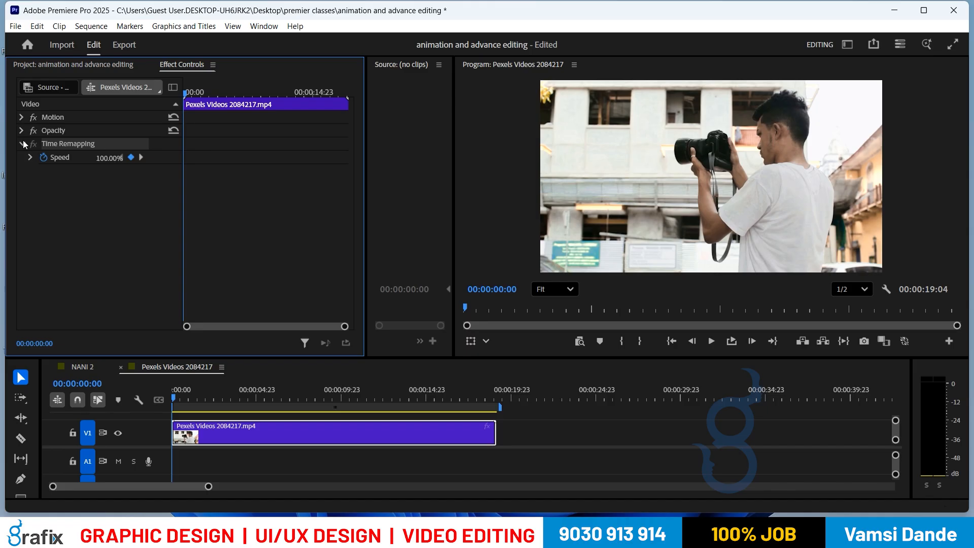
Close the Source monitor and widen the Effect Controls panel with the Pexels clip selected.
click(436, 64)
click(465, 67)
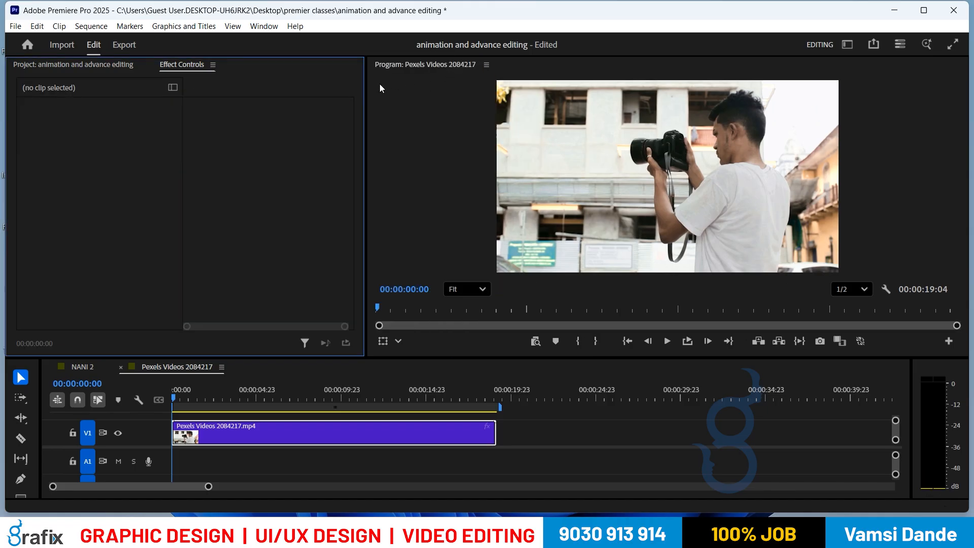
click(402, 436)
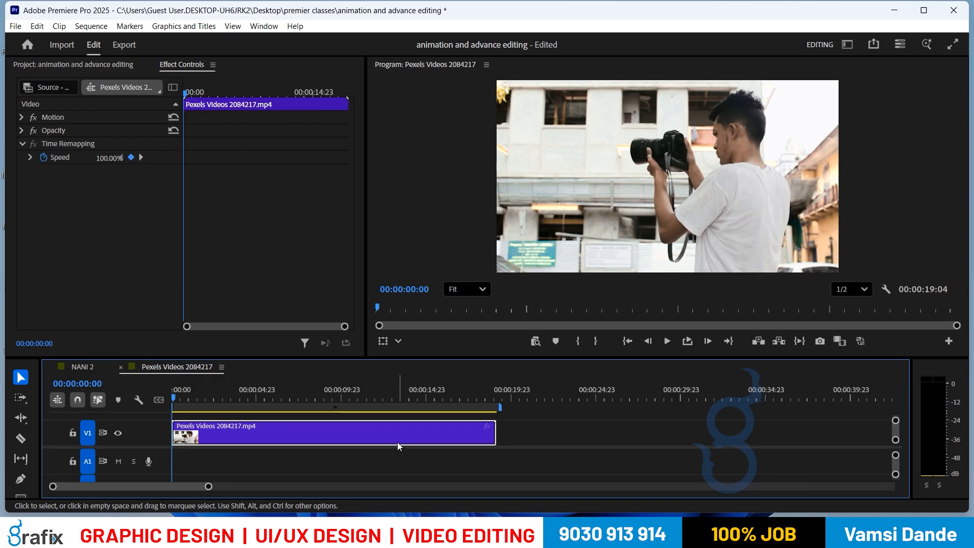
click(145, 243)
click(503, 223)
click(161, 239)
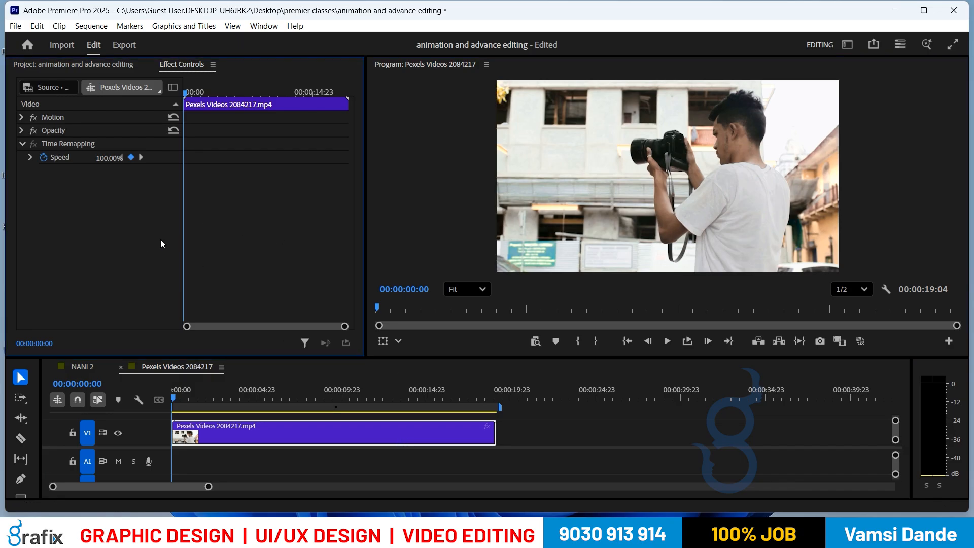
click(265, 435)
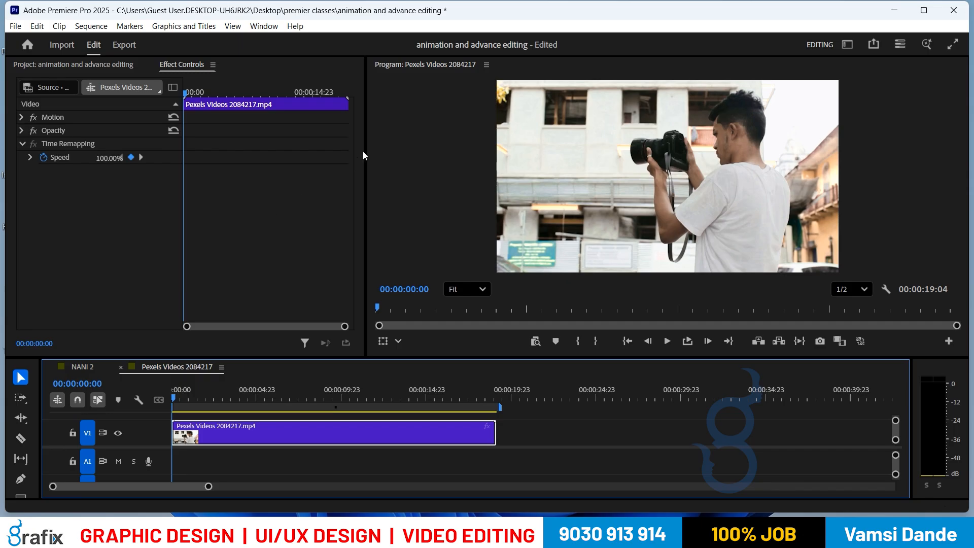
drag(365, 149, 498, 147)
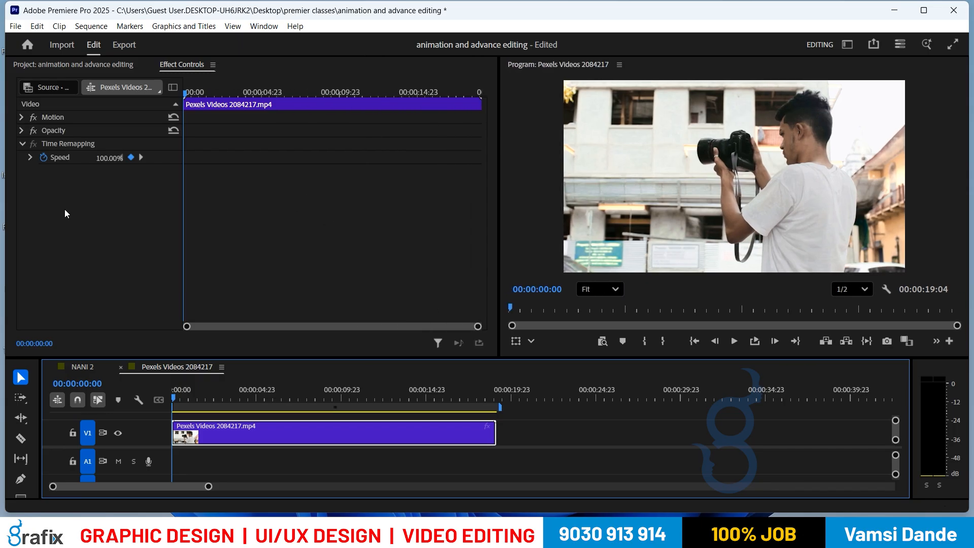
Add a Time Remapping Speed keyframe to the clip at 00:00:02:09.
click(28, 158)
click(29, 157)
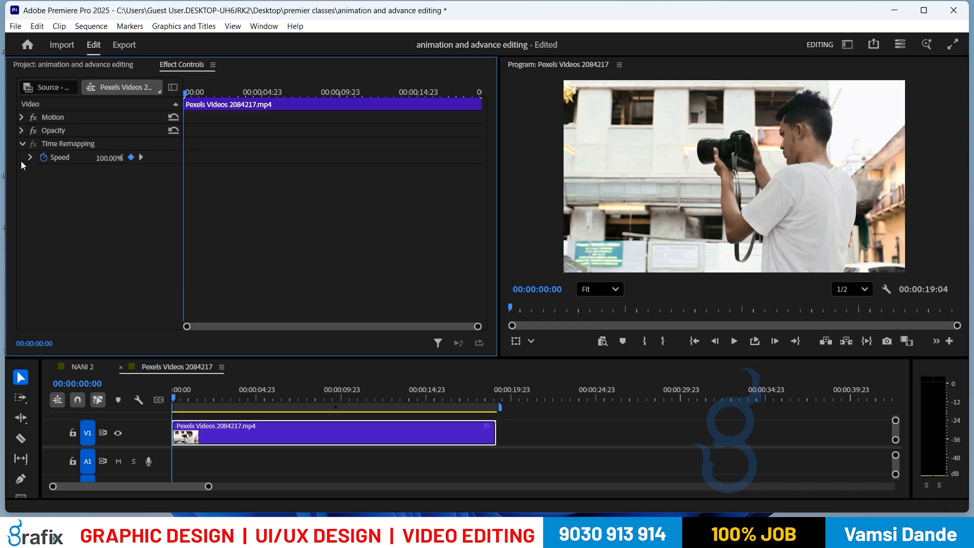
drag(194, 92, 219, 98)
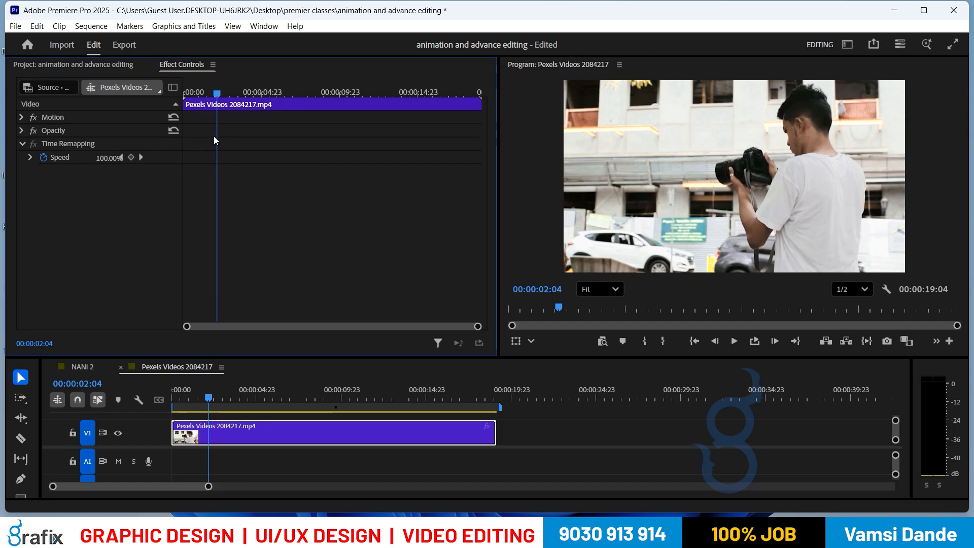
mouse_move(211, 92)
mouse_down()
mouse_move(181, 100)
mouse_move(220, 105)
mouse_move(194, 113)
mouse_move(222, 108)
mouse_up()
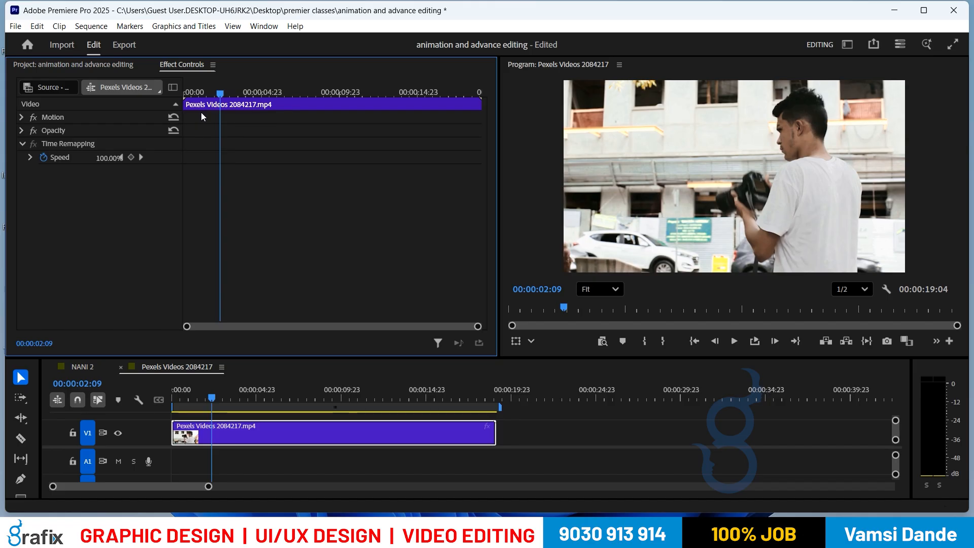
click(131, 158)
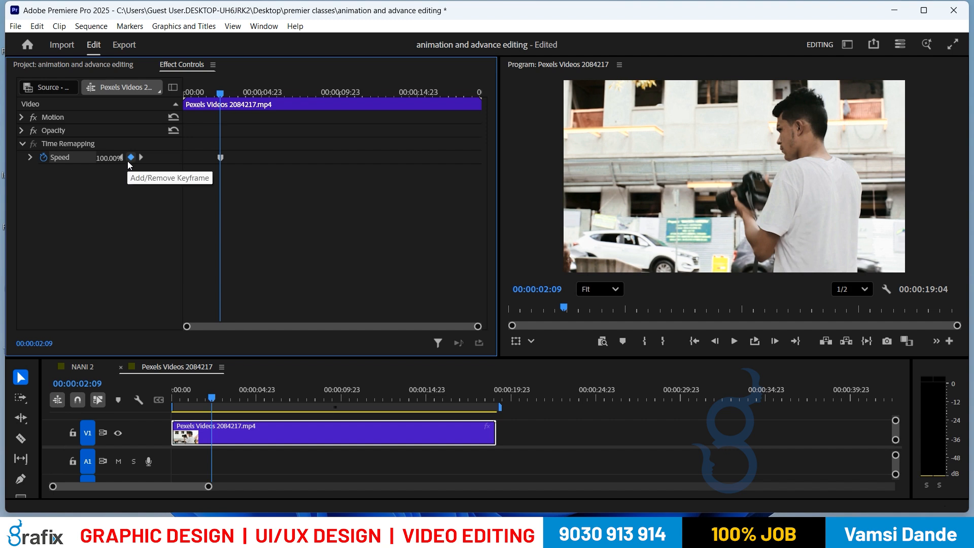
Add two more Speed keyframes to the clip, at 00:00:14:05 and 00:00:16:03.
drag(220, 93, 406, 97)
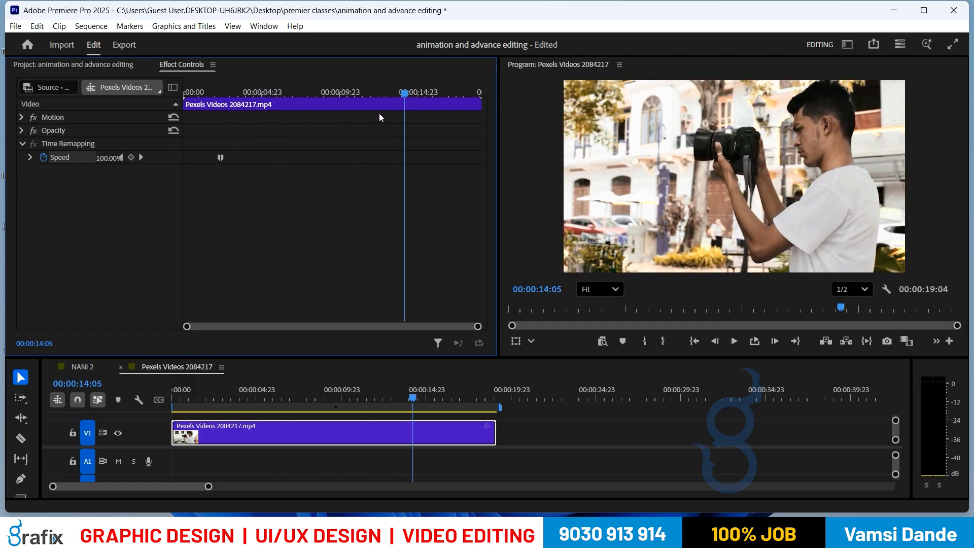
click(131, 158)
drag(403, 90, 438, 92)
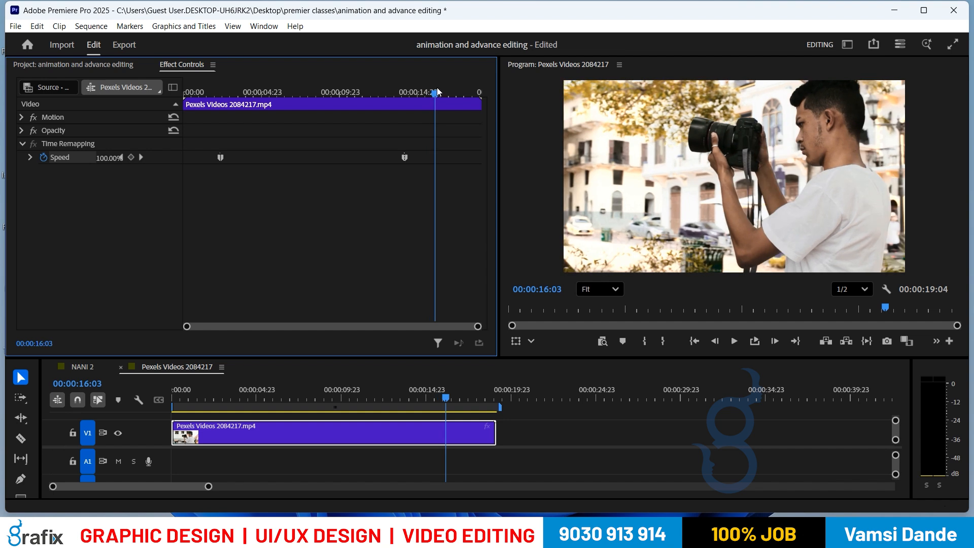
click(131, 157)
Move the playhead to 00:00:02:20 and expand the Speed property to show its velocity graph.
click(184, 95)
drag(185, 97, 229, 94)
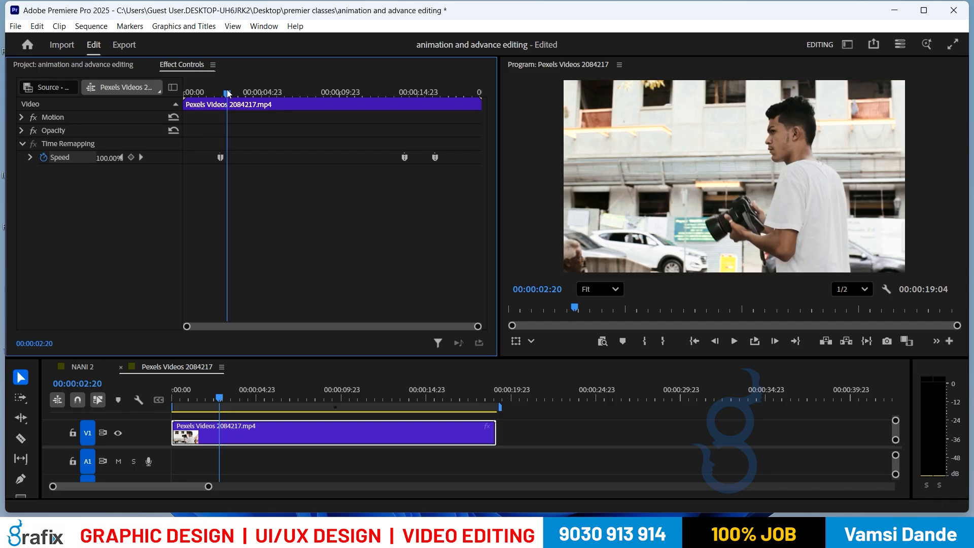
click(30, 157)
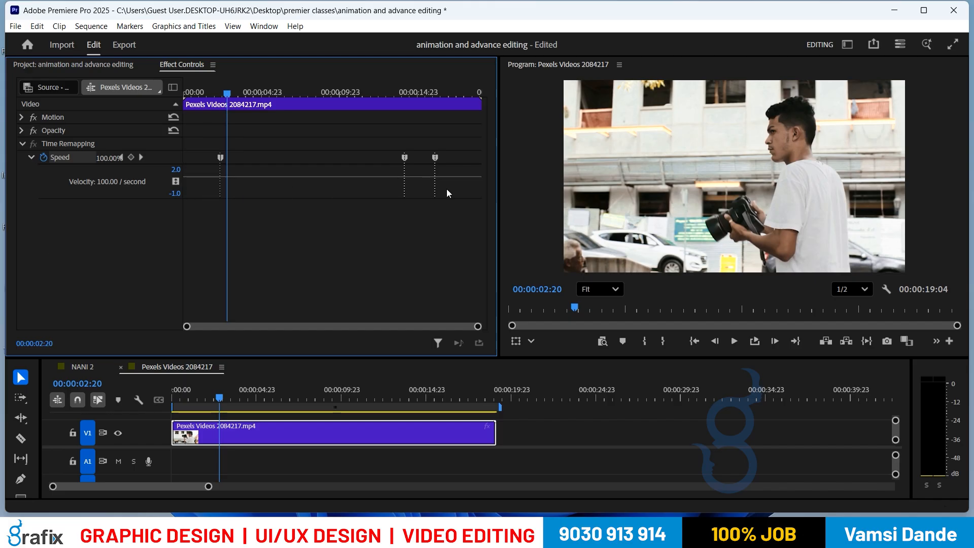
Raise the speed between the first and second Speed keyframes to 394% on the velocity graph.
drag(217, 91, 281, 127)
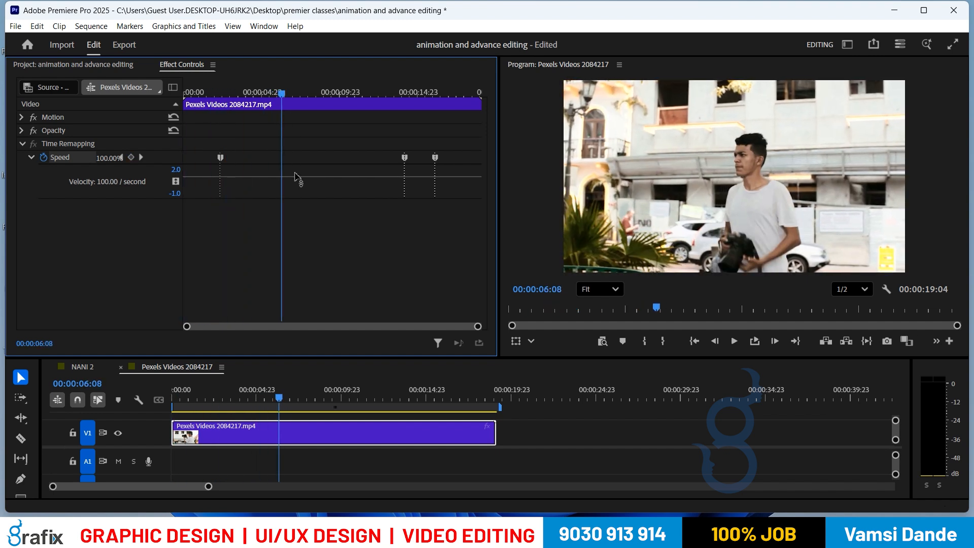
drag(295, 183, 295, 170)
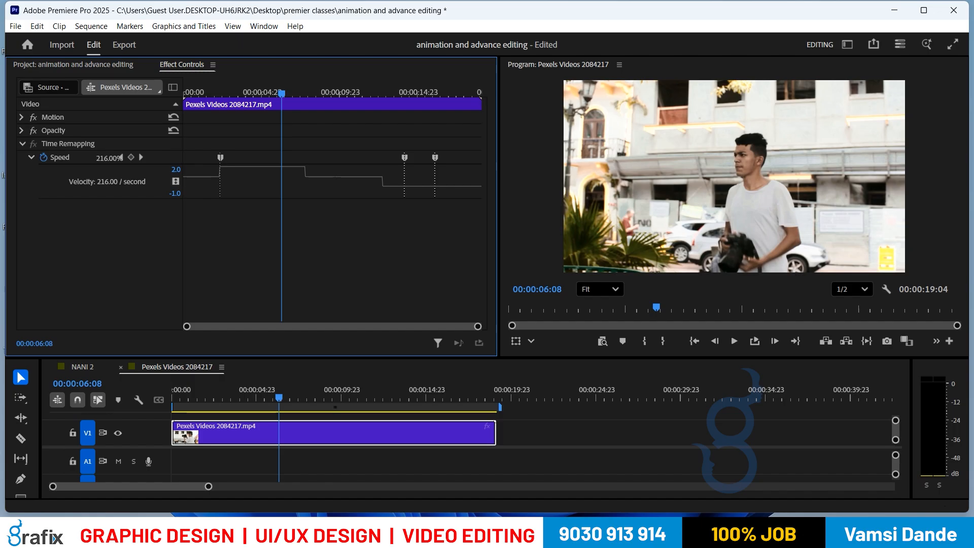
drag(296, 170, 293, 104)
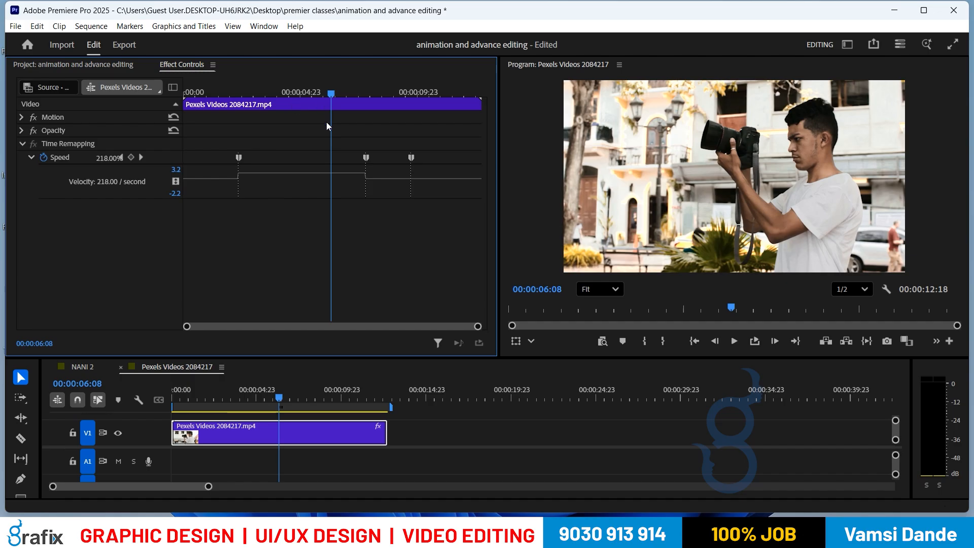
drag(292, 176, 292, 141)
mouse_move(293, 175)
mouse_down()
mouse_move(293, 154)
mouse_move(280, 171)
mouse_up()
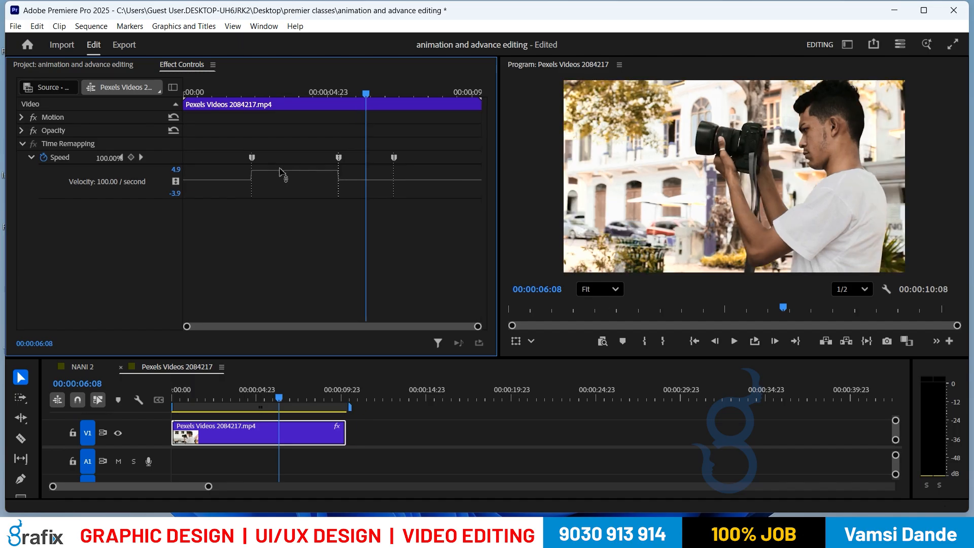
Play the clip from the start to check the sped-up section.
click(186, 87)
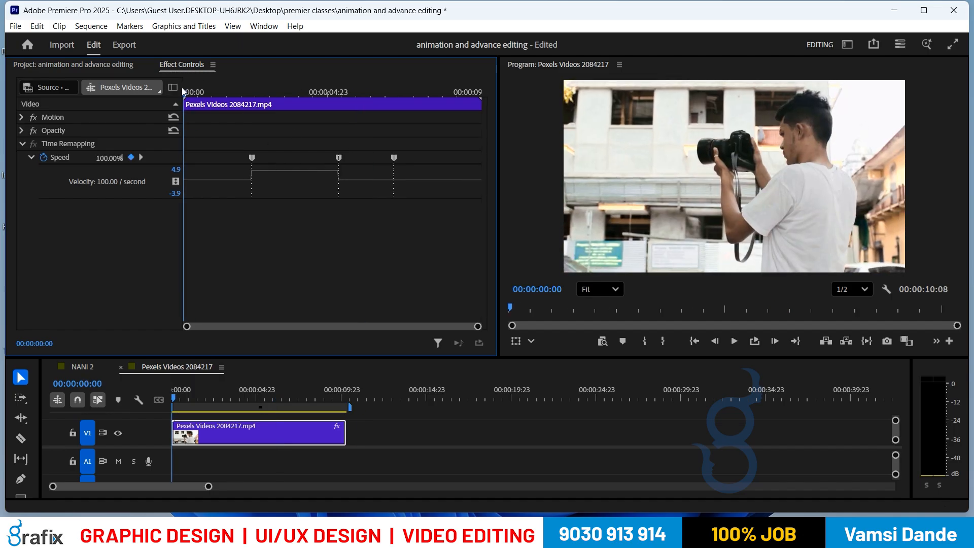
key(space)
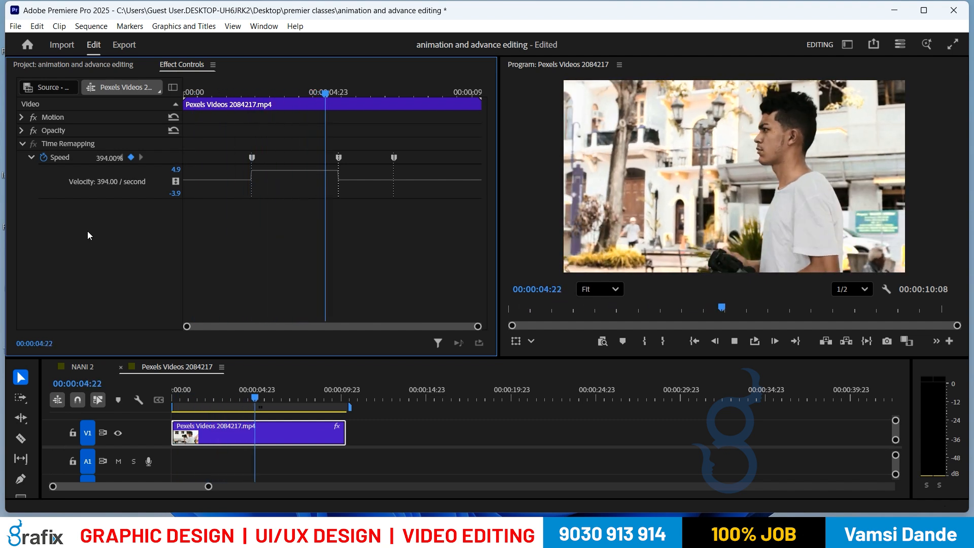
key(space)
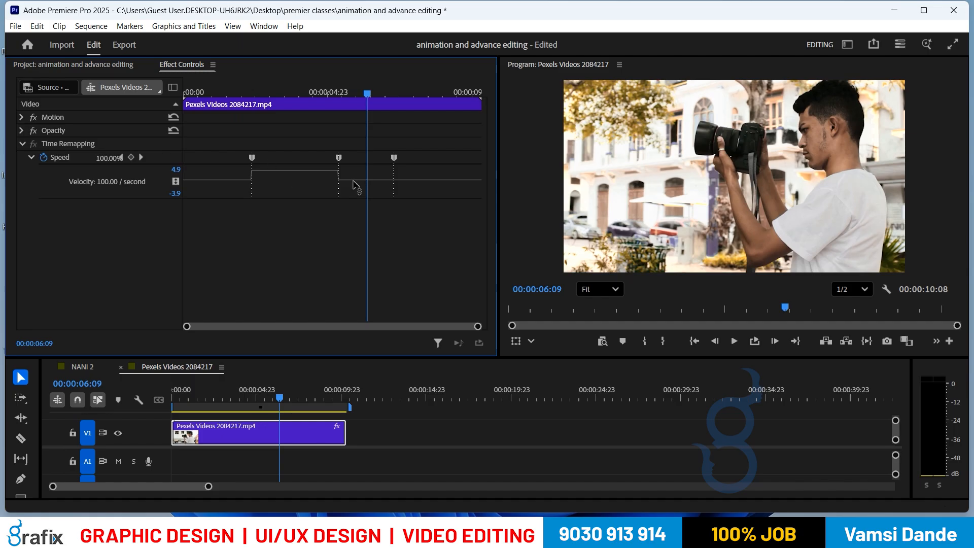
Lower the speed between the second and third Speed keyframes to 18% and play the clip through from the start.
drag(366, 180, 365, 193)
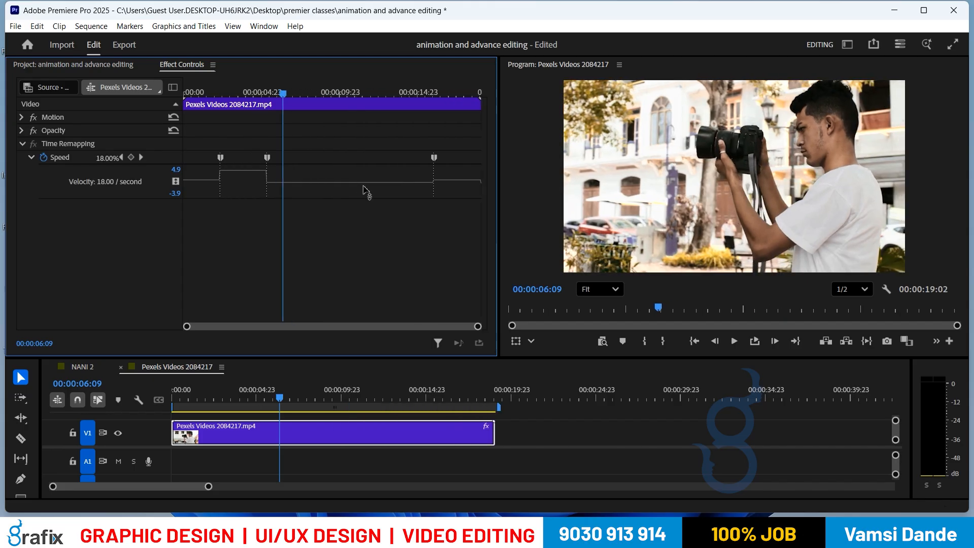
key(Home)
key(space)
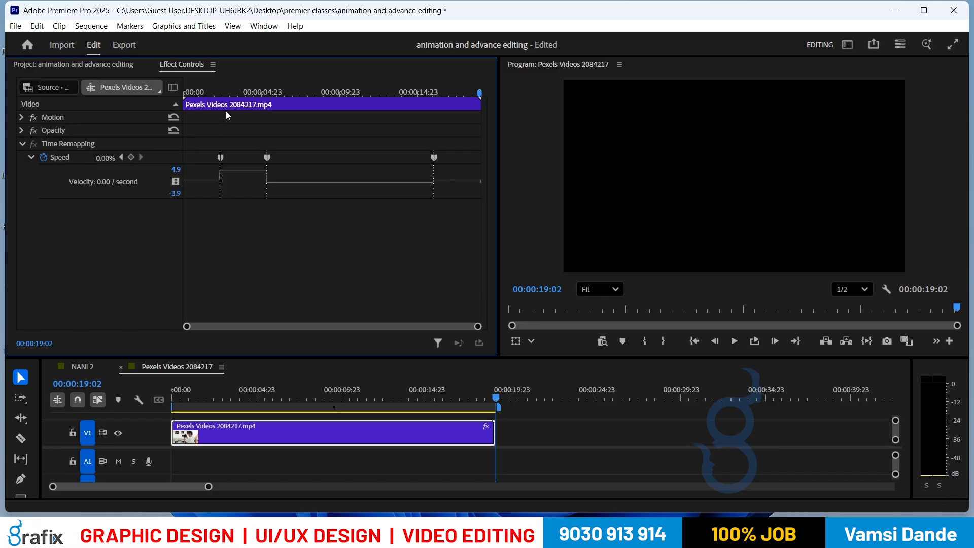
drag(226, 96, 181, 109)
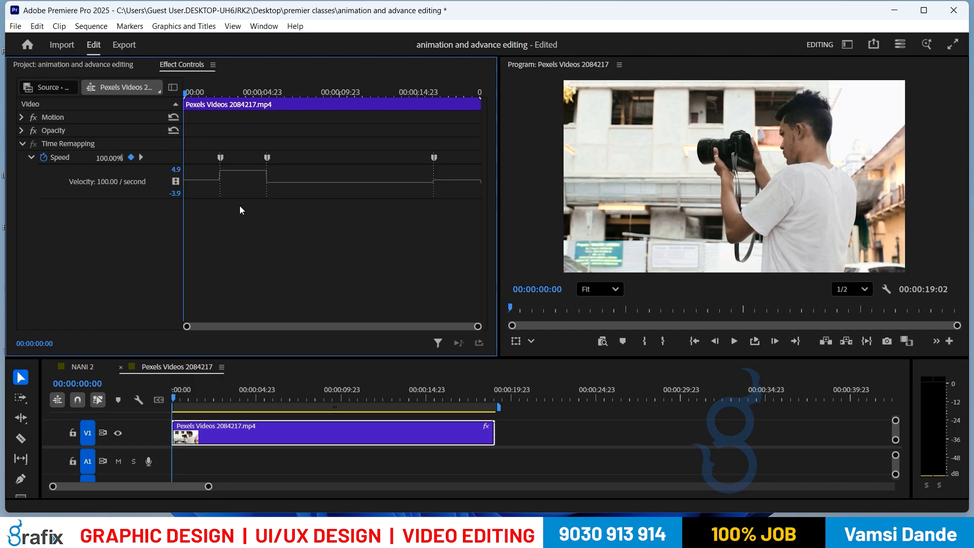
Try to split the first Speed keyframe into a gradual ramp starting at about 00:00:01:19.
mouse_move(202, 93)
mouse_down()
mouse_move(229, 92)
mouse_move(219, 93)
mouse_up()
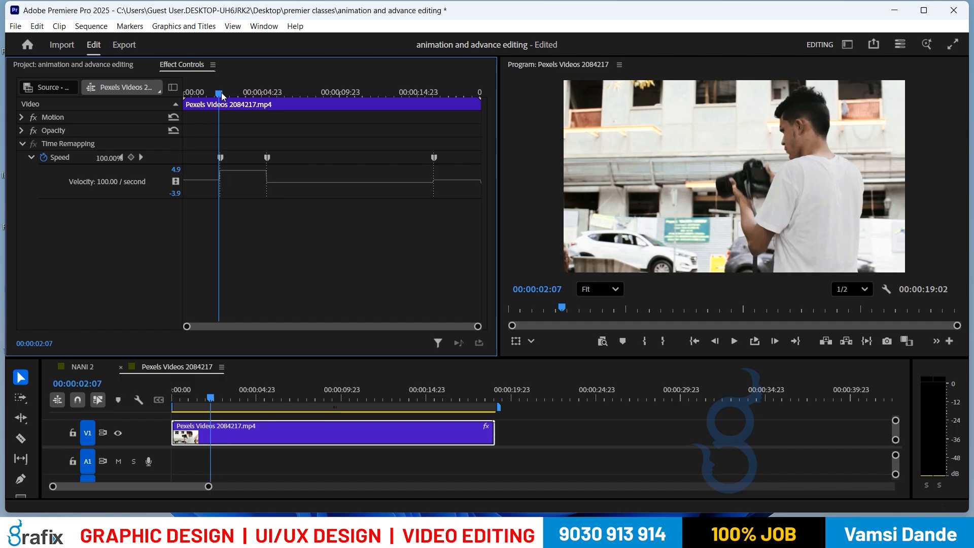
key(equal)
key(equal)
key(equal)
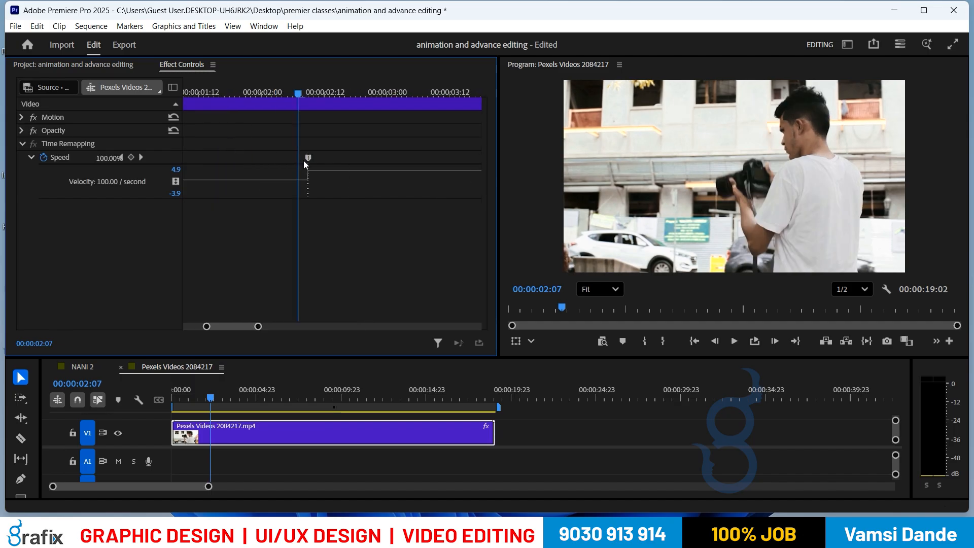
drag(305, 160, 345, 158)
drag(300, 94, 273, 96)
drag(306, 160, 236, 164)
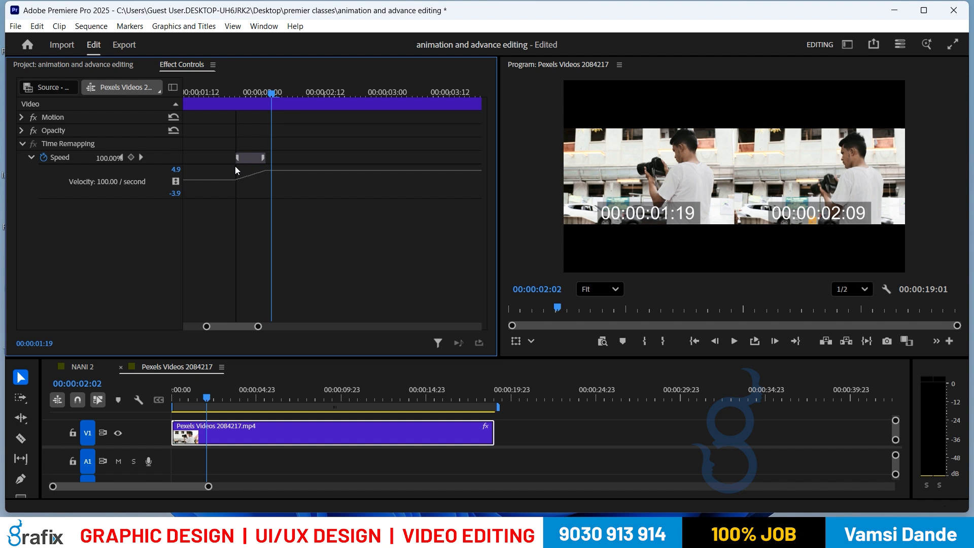
drag(236, 168, 282, 159)
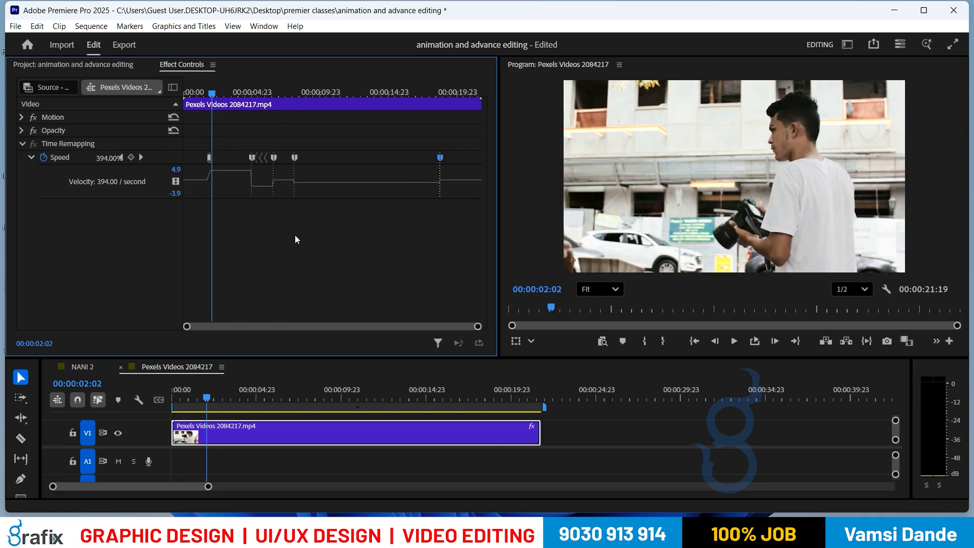
Undo the reverse keyframes made at the second Speed keyframe and the ramp made at the first one.
key(ctrl+z)
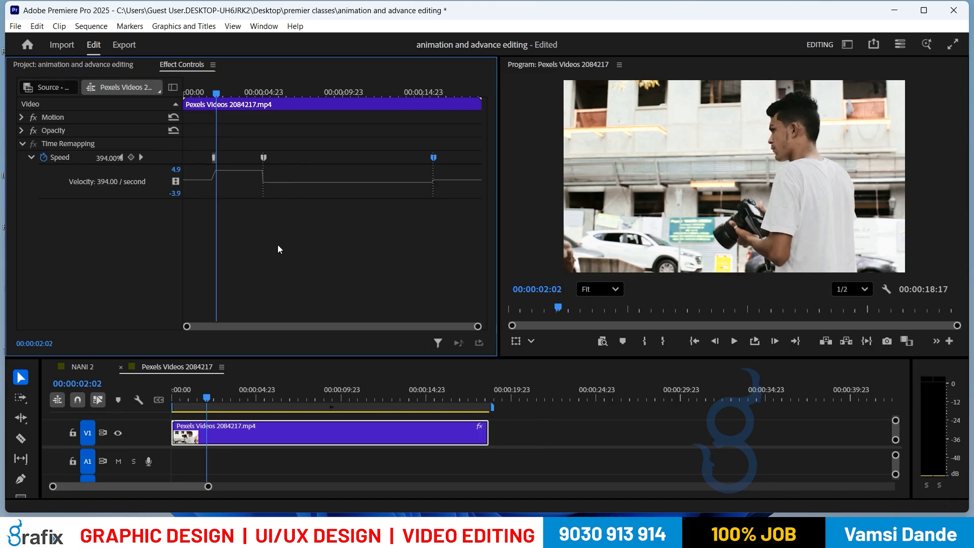
mouse_move(216, 93)
mouse_down()
mouse_move(193, 103)
mouse_move(231, 104)
mouse_up()
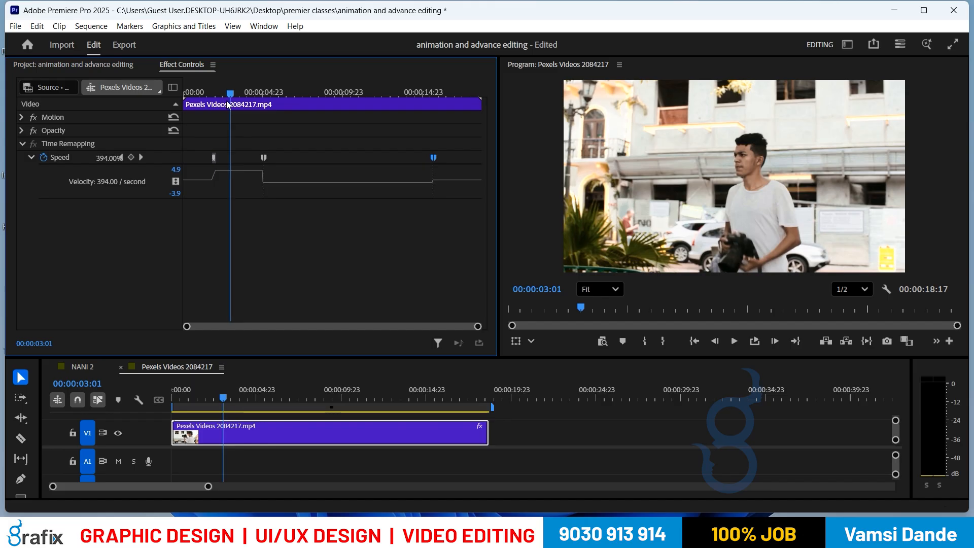
drag(230, 104, 218, 106)
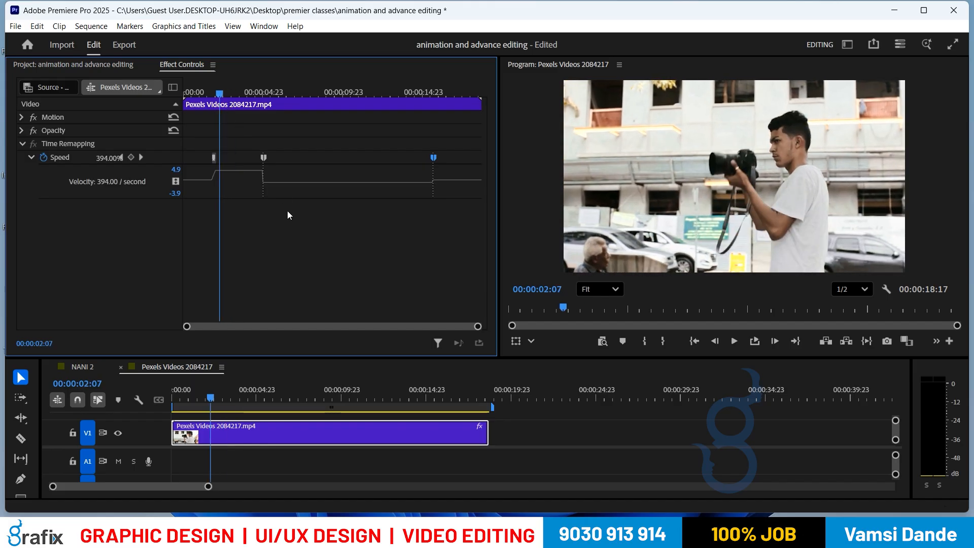
key(ctrl+z)
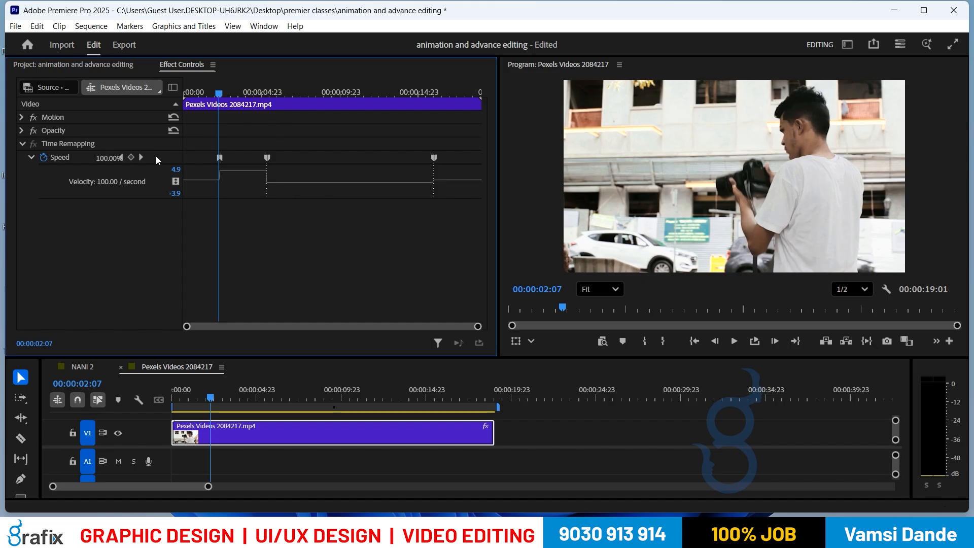
Split the second Speed keyframe, starting at 00:00:05:08, into a gradual ramp from 394% down to 18%.
click(142, 161)
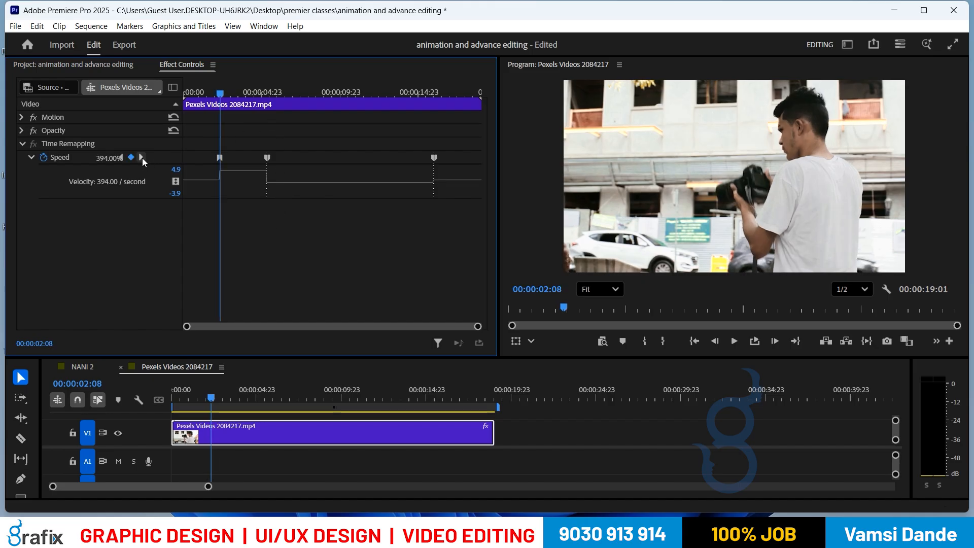
click(142, 158)
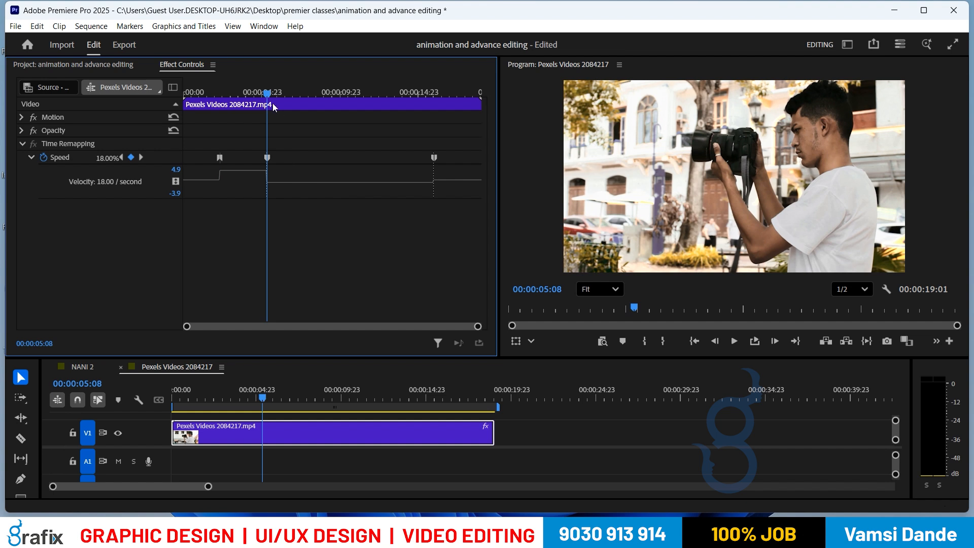
key(equal)
key(equal)
key(equal)
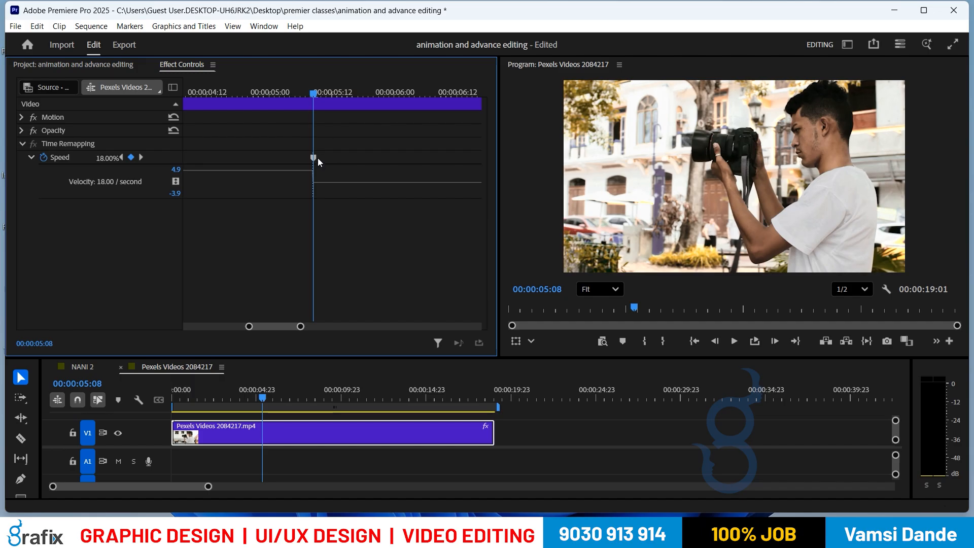
mouse_move(315, 157)
mouse_down()
mouse_move(389, 162)
mouse_move(372, 168)
mouse_up()
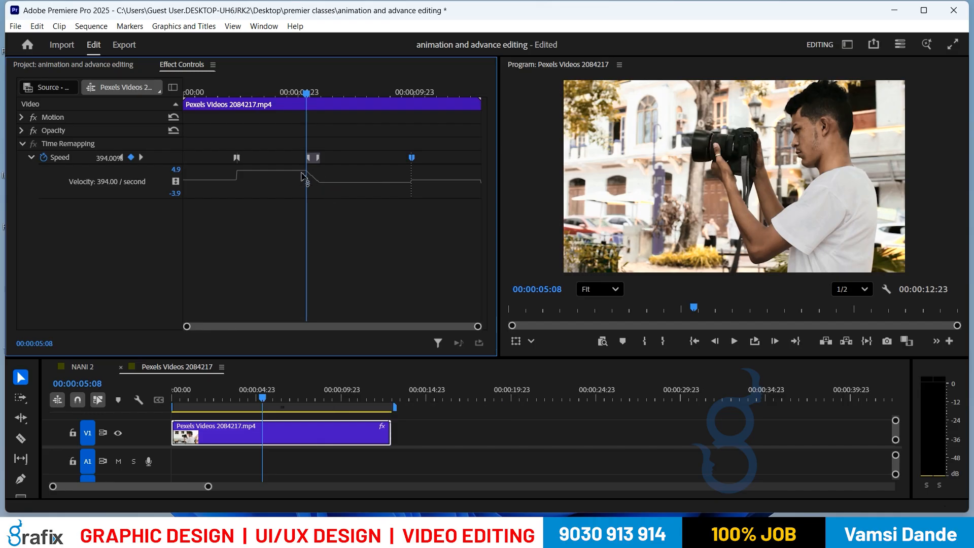
mouse_move(317, 157)
mouse_down()
mouse_move(342, 157)
mouse_move(322, 162)
mouse_up()
Widen the first Speed keyframe into a gradual ramp and split the third keyframe into a ramp back up to 100%.
drag(321, 94, 229, 108)
mouse_move(243, 158)
mouse_down()
mouse_move(205, 166)
mouse_move(232, 156)
mouse_up()
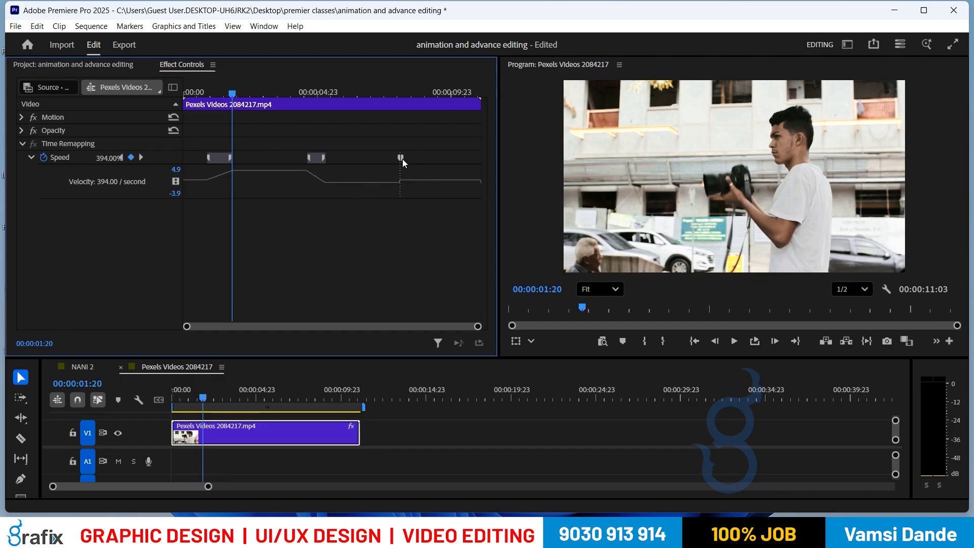
drag(404, 156, 430, 154)
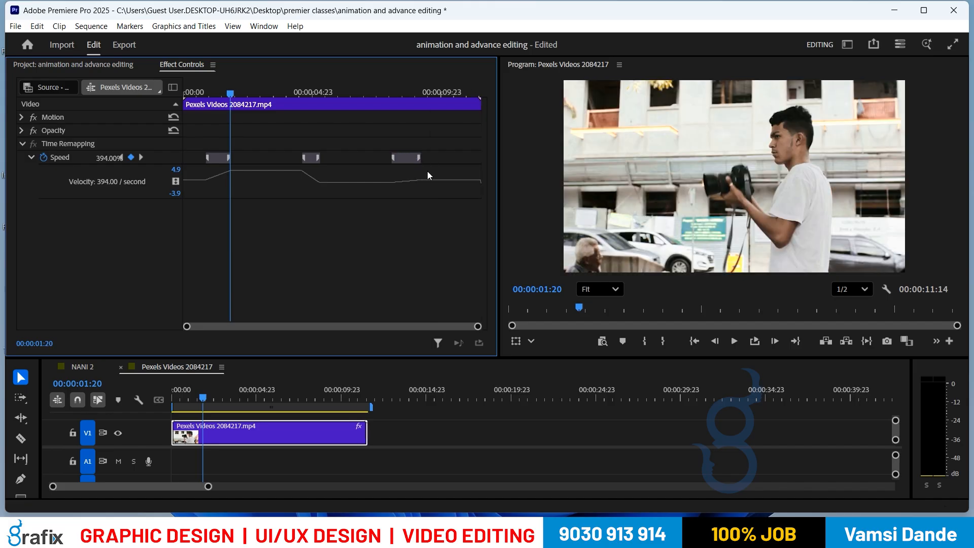
Select all the Speed keyframes and curve their three ramps with the Bezier handles for smooth transitions.
click(64, 157)
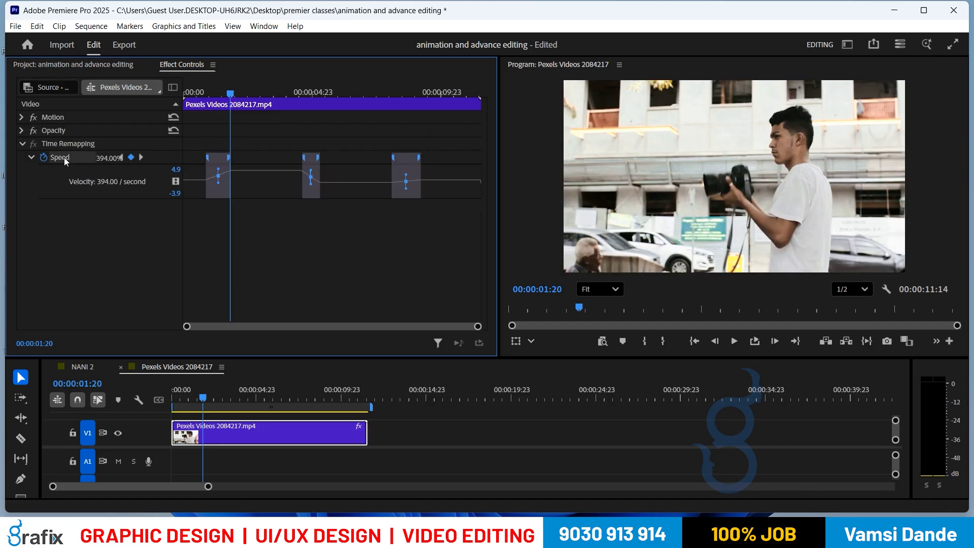
drag(314, 188, 351, 179)
drag(233, 98, 214, 108)
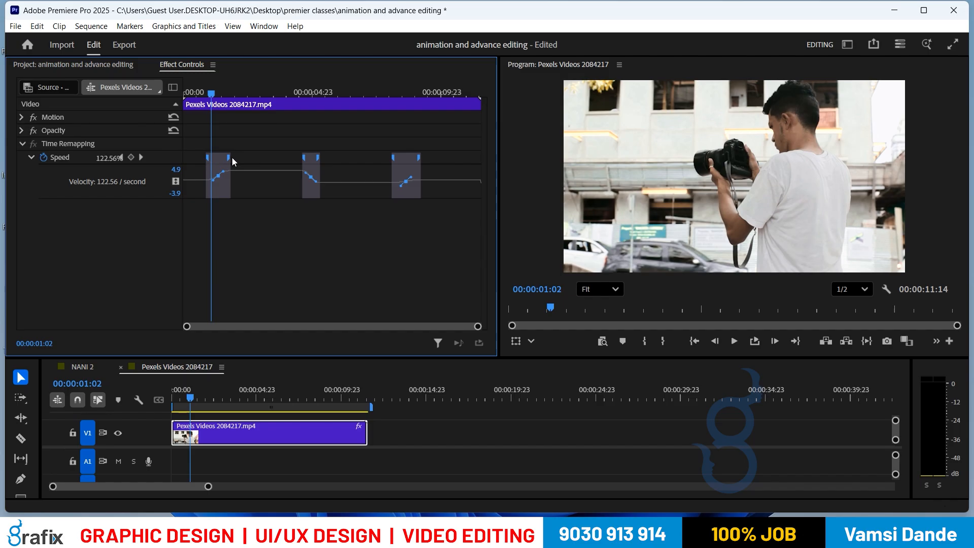
click(76, 145)
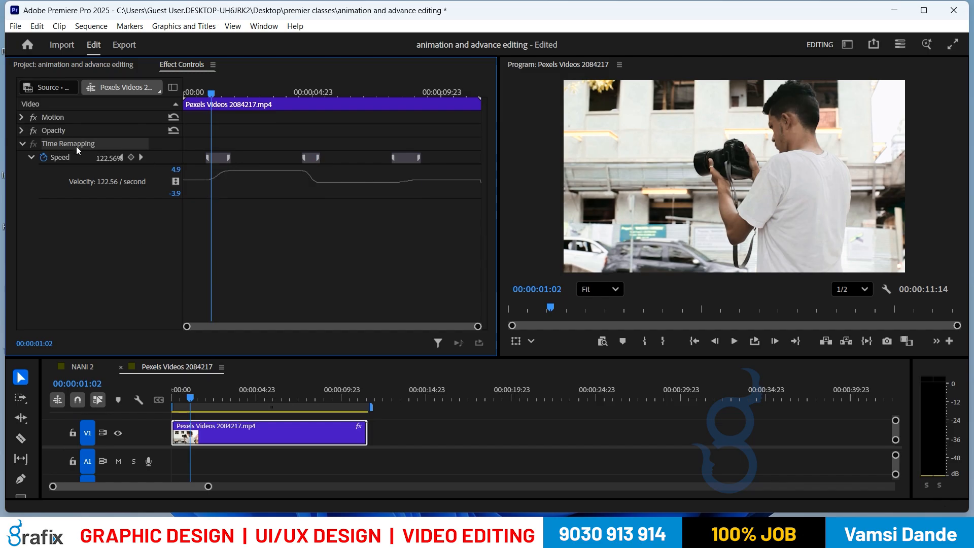
Play the clip from the start and scrub to the third ramp to review the smoothed speed changes.
key(Home)
key(space)
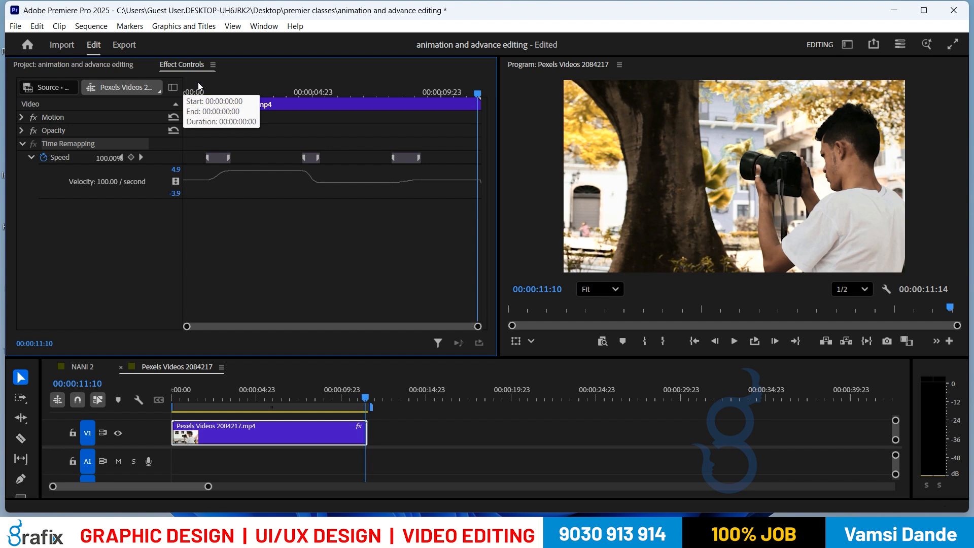
click(218, 92)
drag(220, 79, 400, 101)
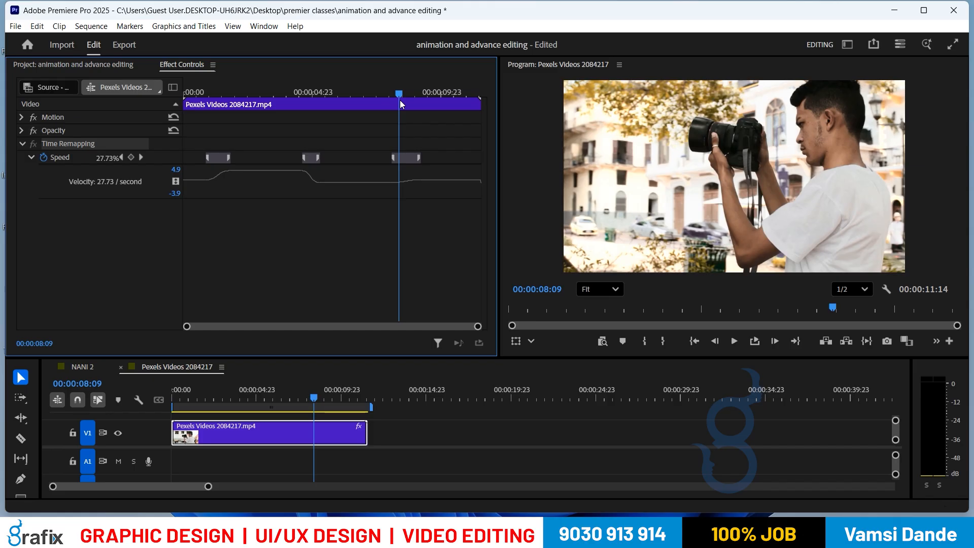
Shorten the third speed ramp by moving its end keyframe earlier, and replay that part of the clip.
click(141, 158)
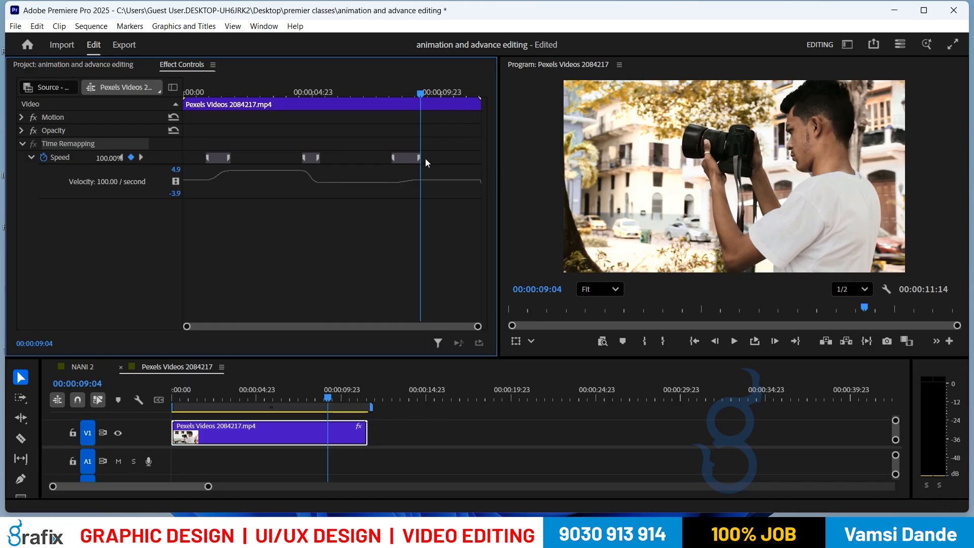
drag(422, 159, 400, 168)
drag(409, 92, 315, 94)
key(space)
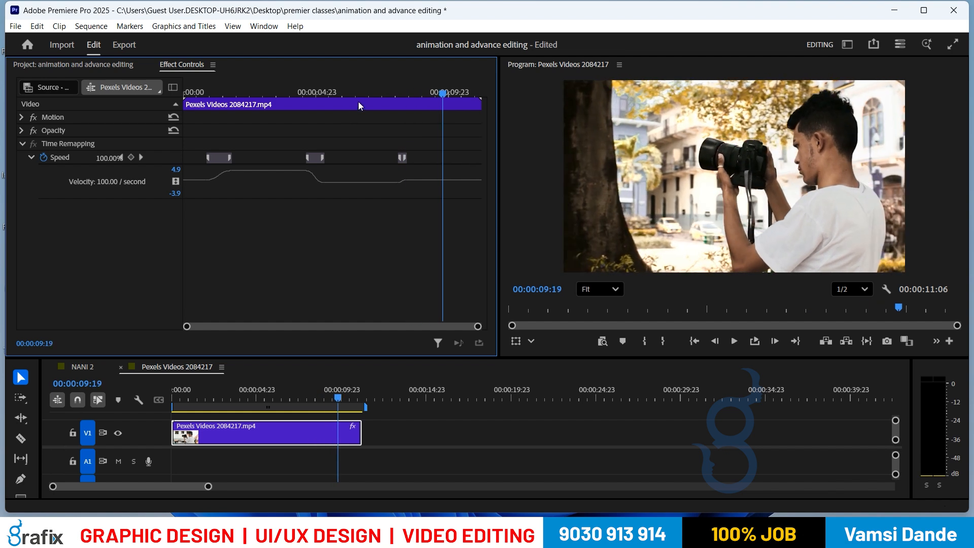
Scrub through the slow section and the first ramp to examine how the playback speed changes.
drag(365, 91, 380, 134)
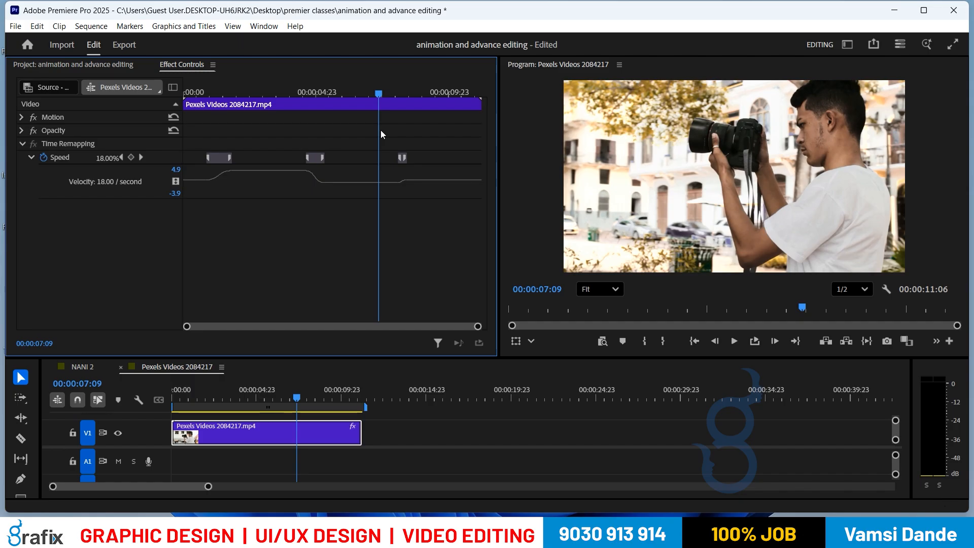
drag(380, 129, 220, 194)
drag(218, 100, 205, 134)
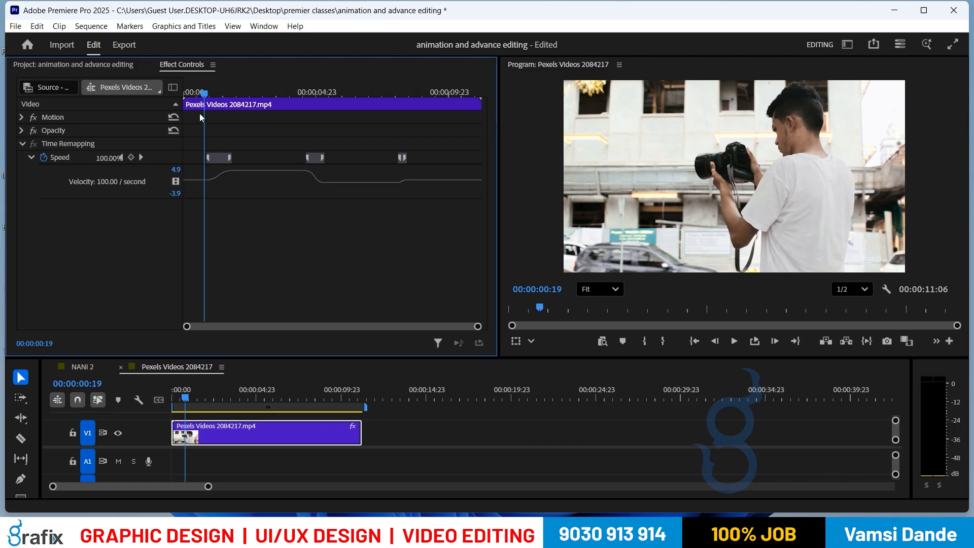
drag(207, 99, 222, 97)
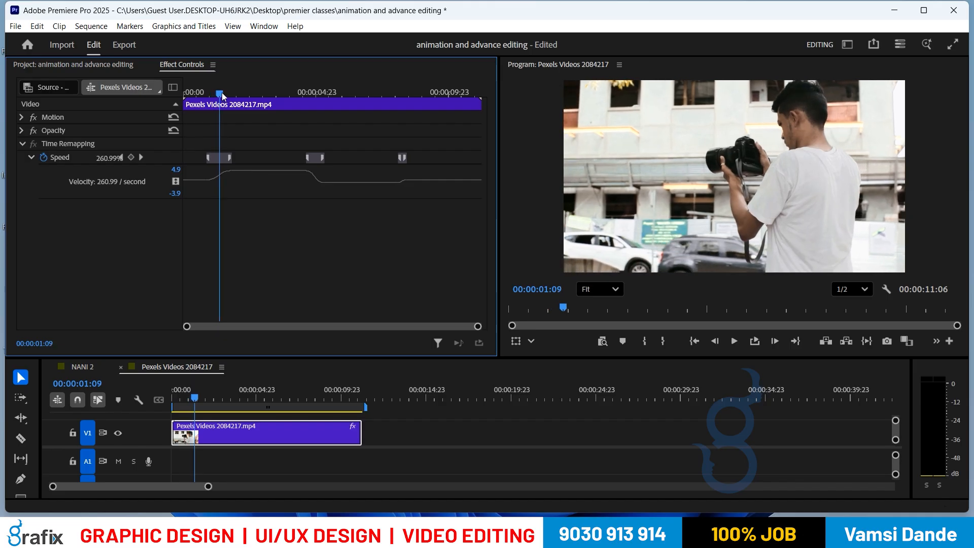
drag(221, 92, 250, 97)
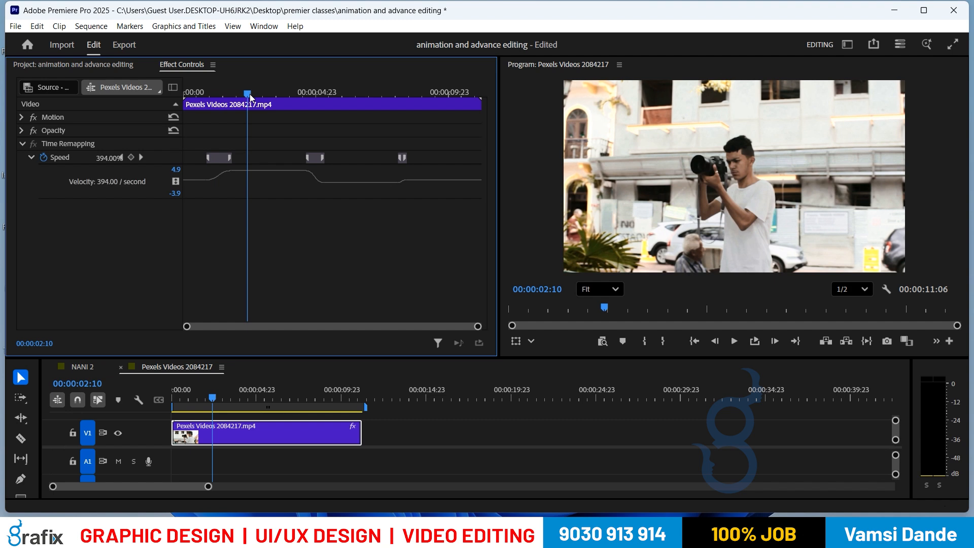
Scrub through the first ramp and the fast section of the Pexels Videos 2084217 clip to examine the speed change.
drag(251, 96, 244, 104)
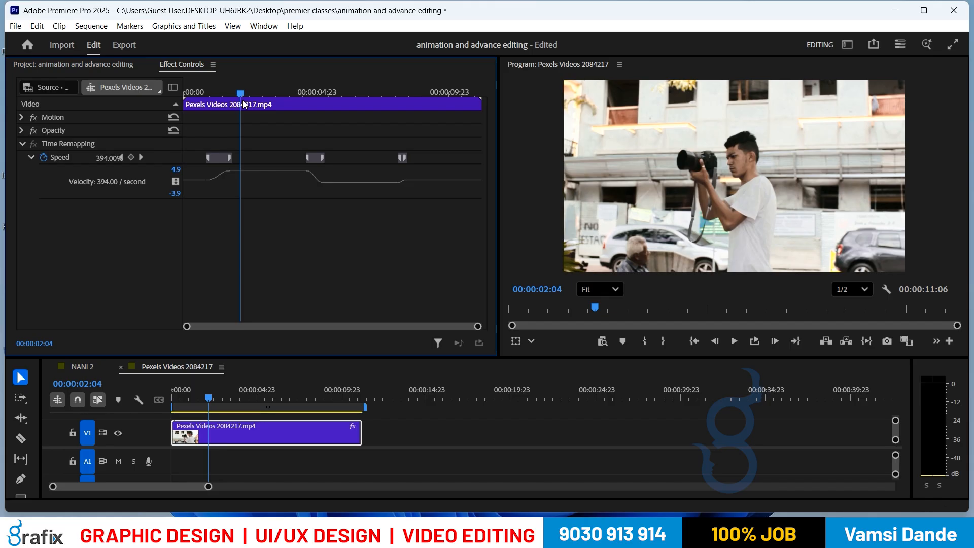
drag(244, 104, 257, 101)
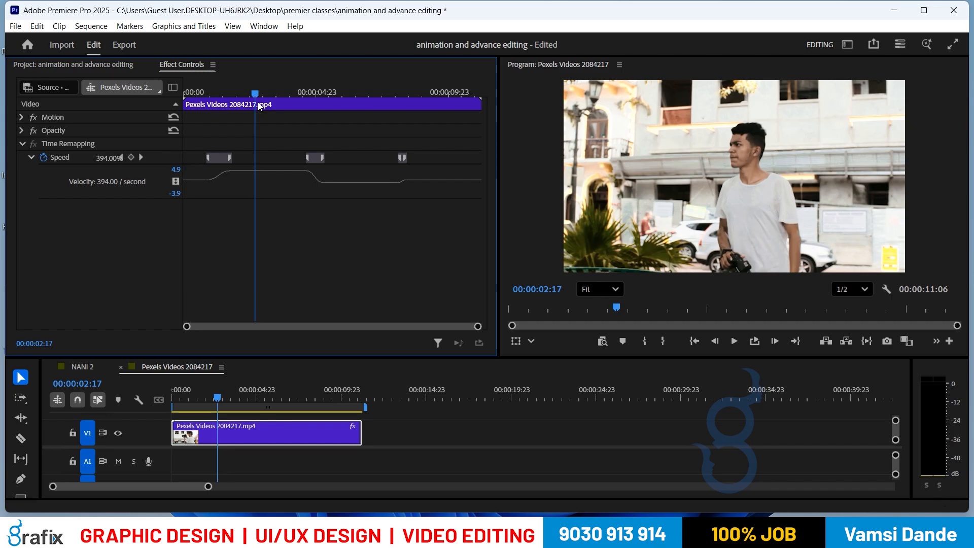
drag(241, 100, 194, 114)
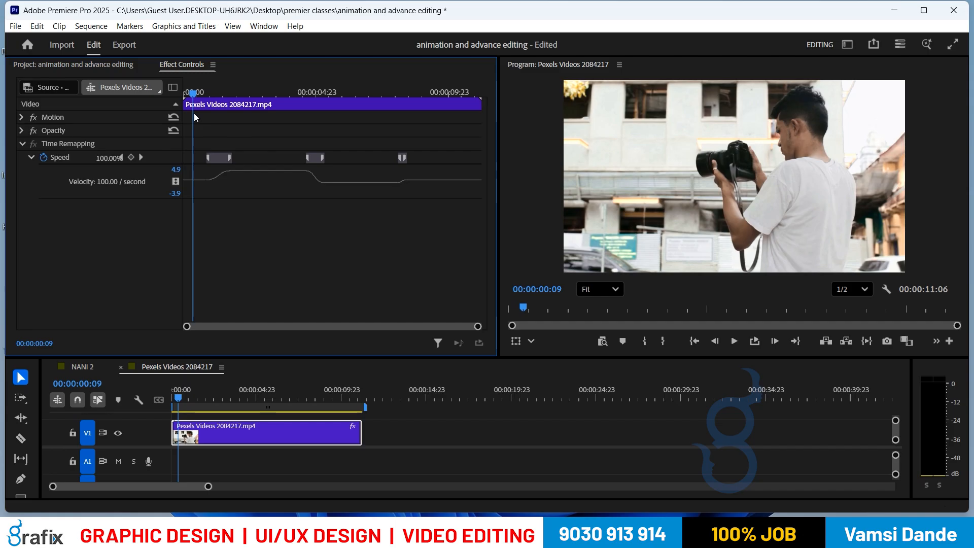
drag(194, 114, 275, 110)
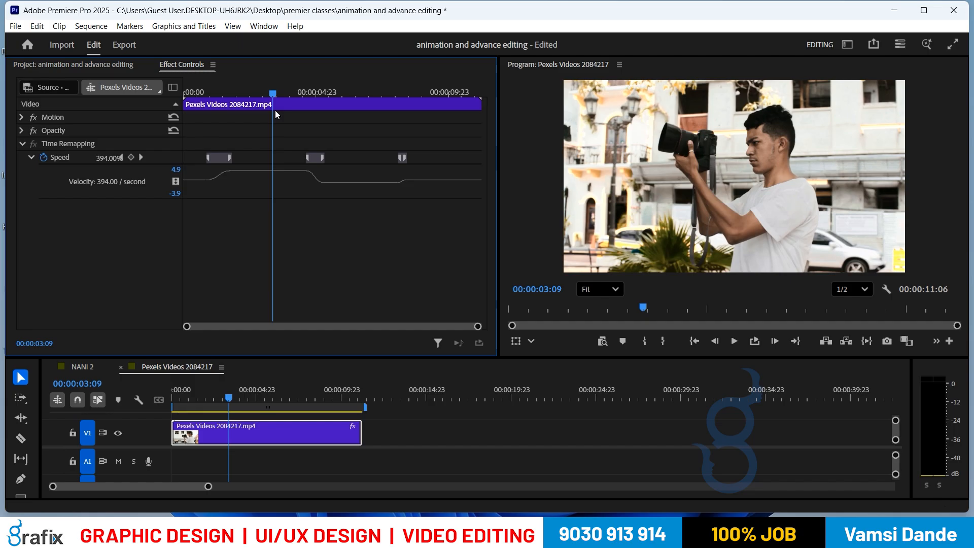
key(Right)
key(Right)
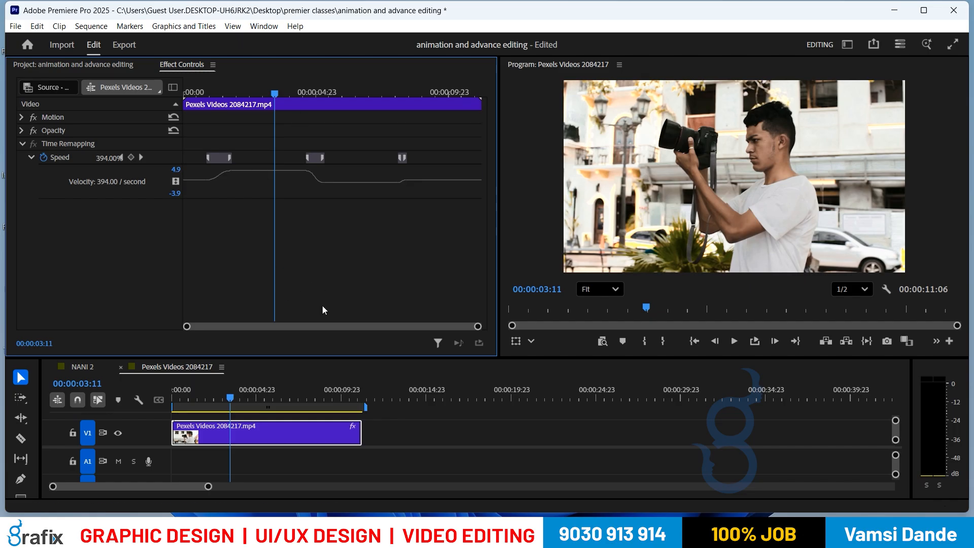
click(303, 455)
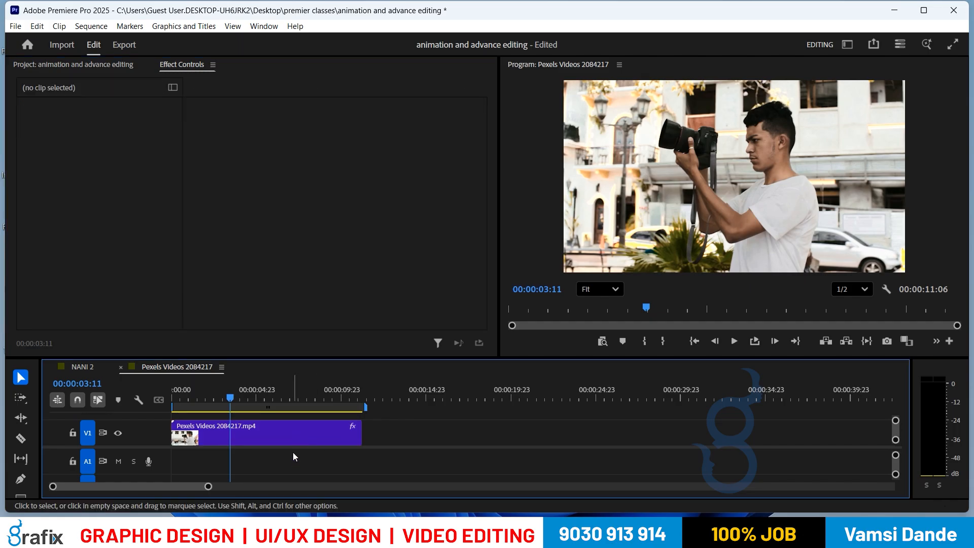
click(99, 145)
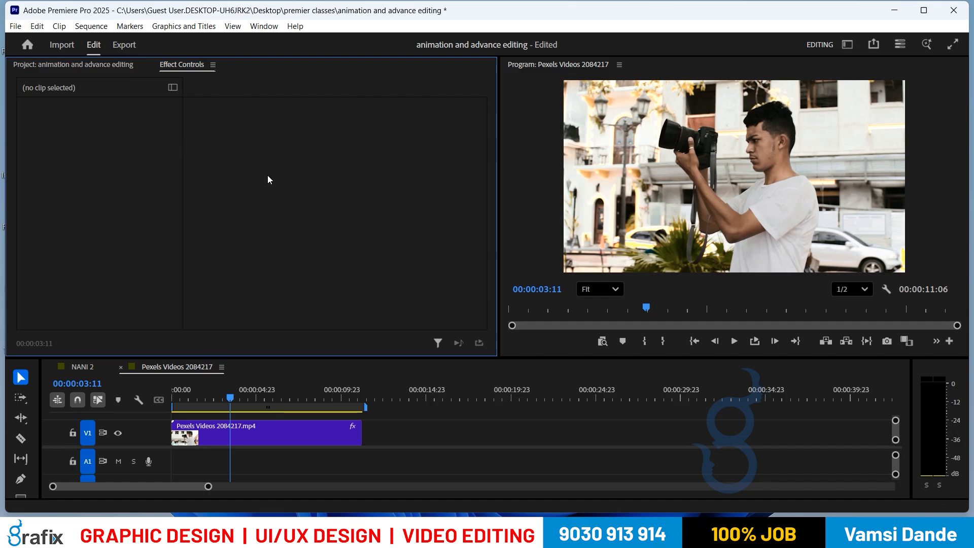
click(286, 436)
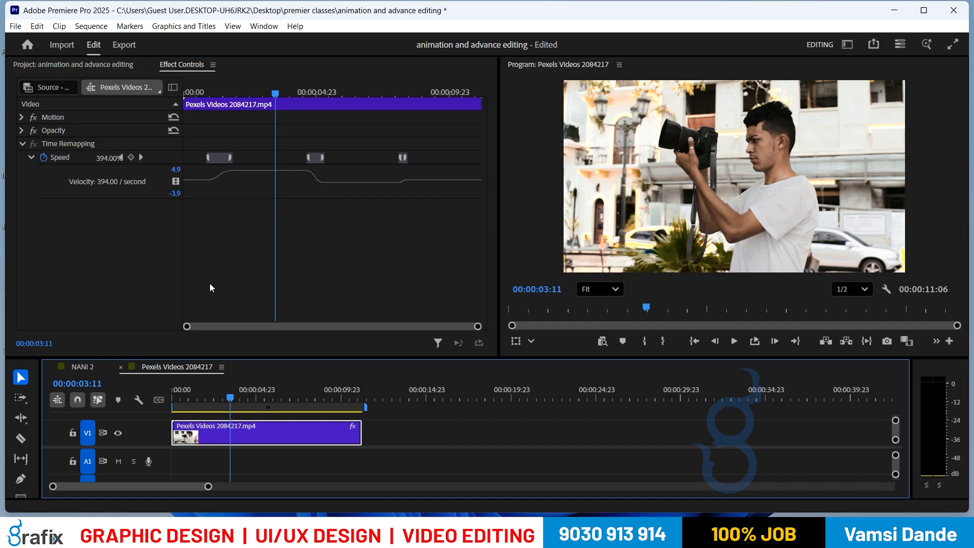
Scrub back and forth across the first speed ramp and on to the second one to examine how the Speed value changes.
click(210, 397)
drag(209, 399, 199, 403)
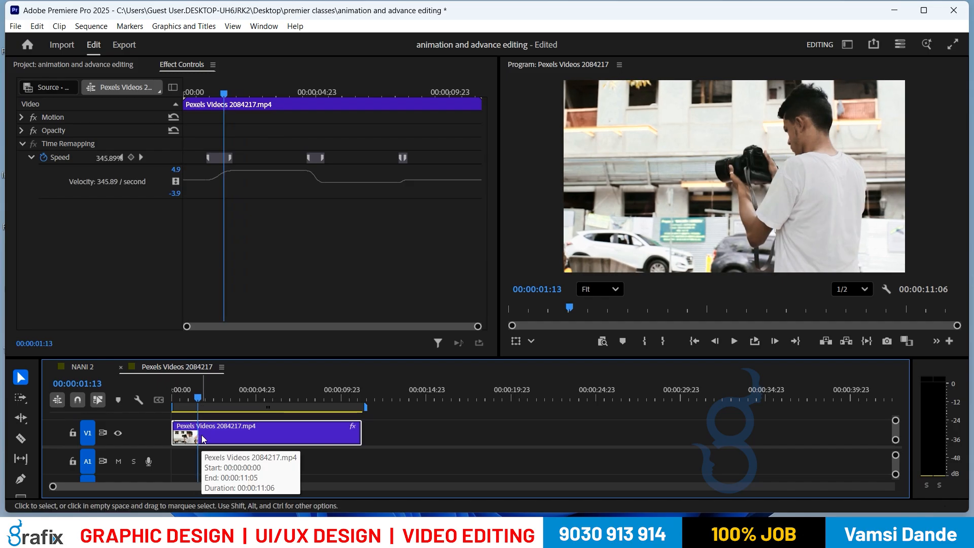
drag(223, 94, 204, 100)
drag(215, 101, 220, 100)
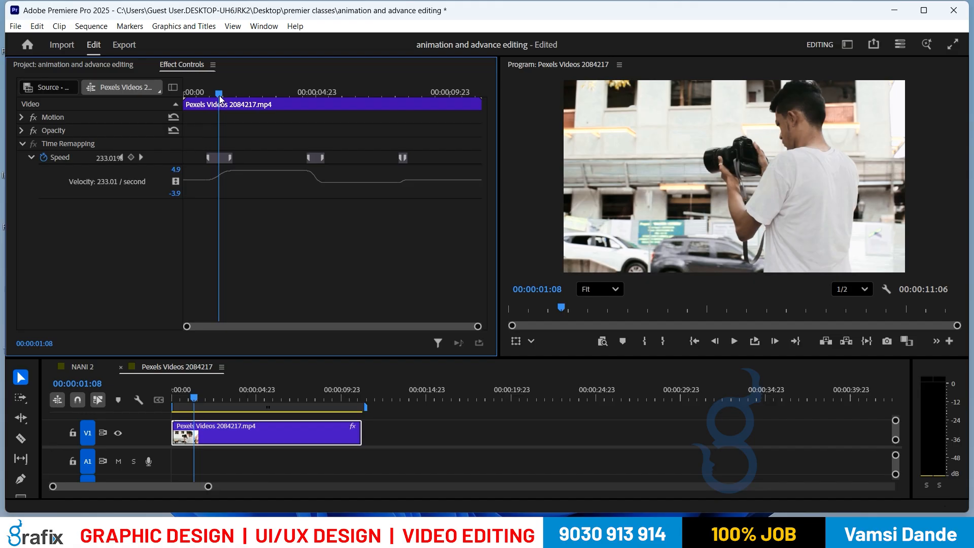
mouse_move(220, 100)
mouse_down()
mouse_move(213, 104)
mouse_move(222, 103)
mouse_up()
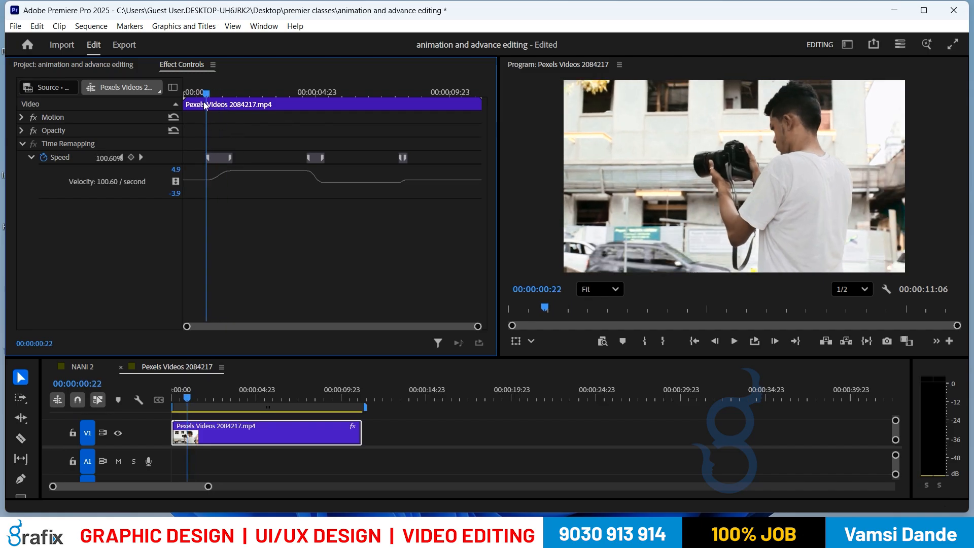
mouse_move(220, 106)
mouse_down()
mouse_move(199, 107)
mouse_move(222, 103)
mouse_up()
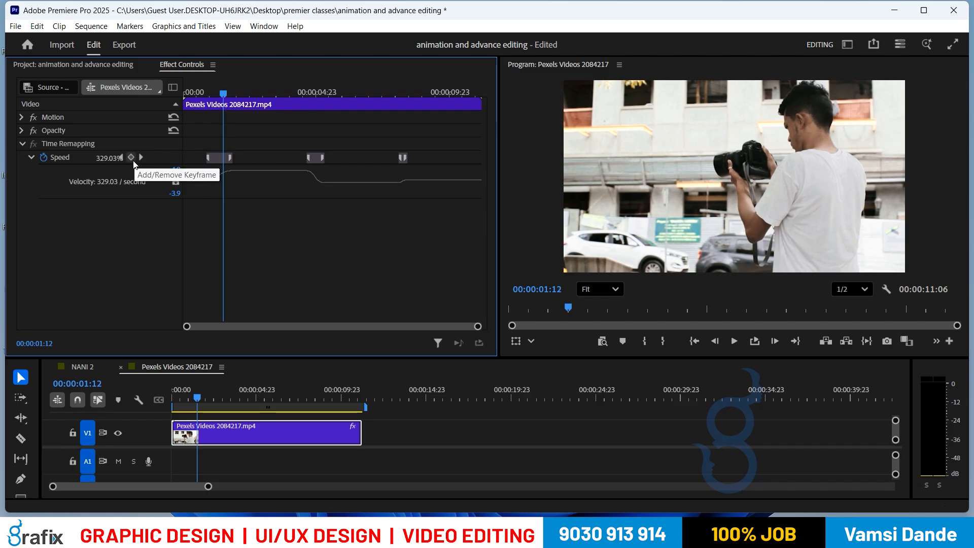
mouse_move(210, 102)
mouse_down()
mouse_move(191, 102)
mouse_move(220, 103)
mouse_up()
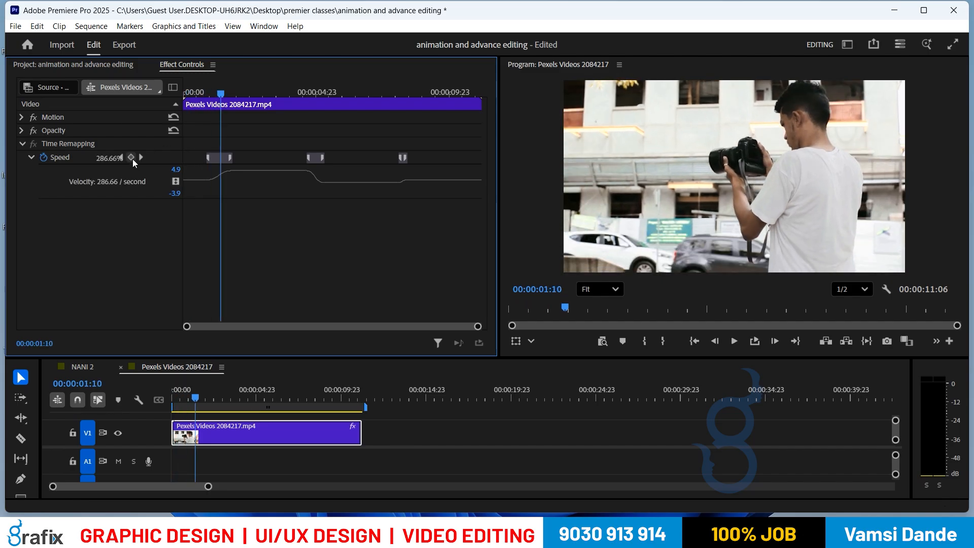
drag(222, 94, 318, 92)
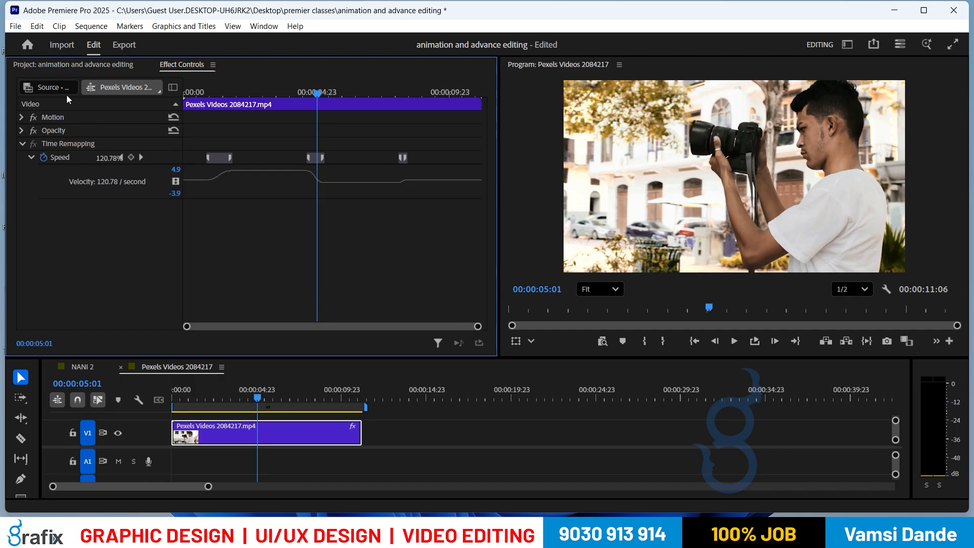
Delete the Pexels Videos 2084217 clip from the V1 track and return the playhead to the start of the sequence.
key(shift+1)
click(141, 196)
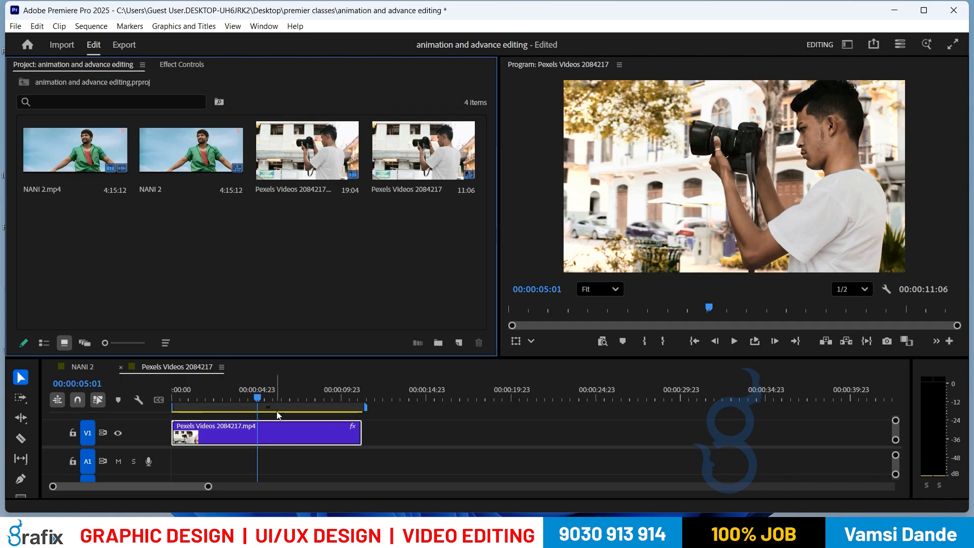
click(281, 432)
key(Delete)
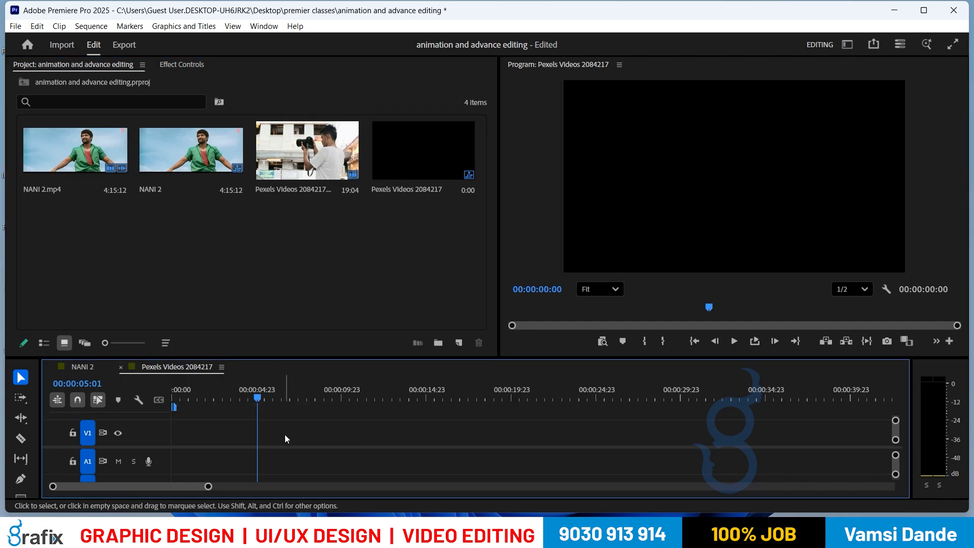
drag(254, 397, 151, 411)
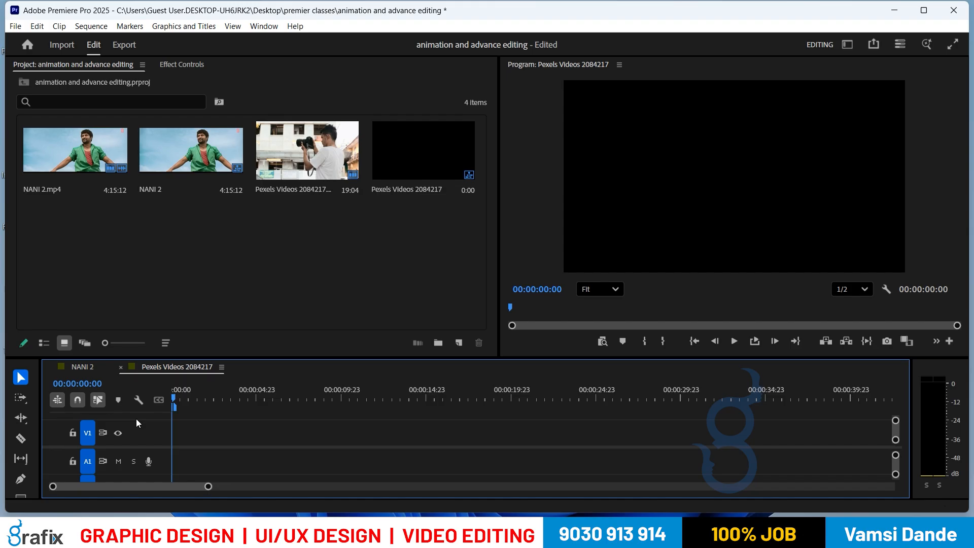
click(182, 64)
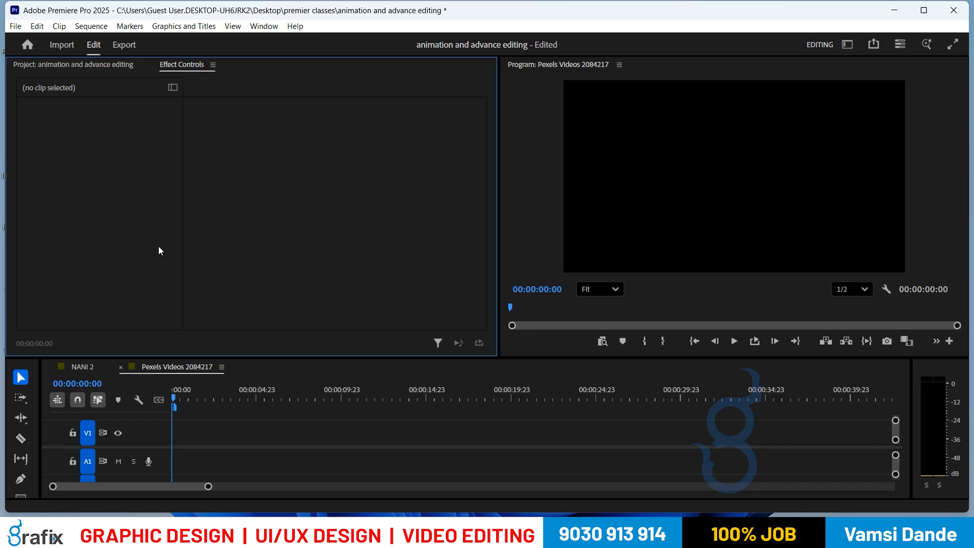
click(94, 70)
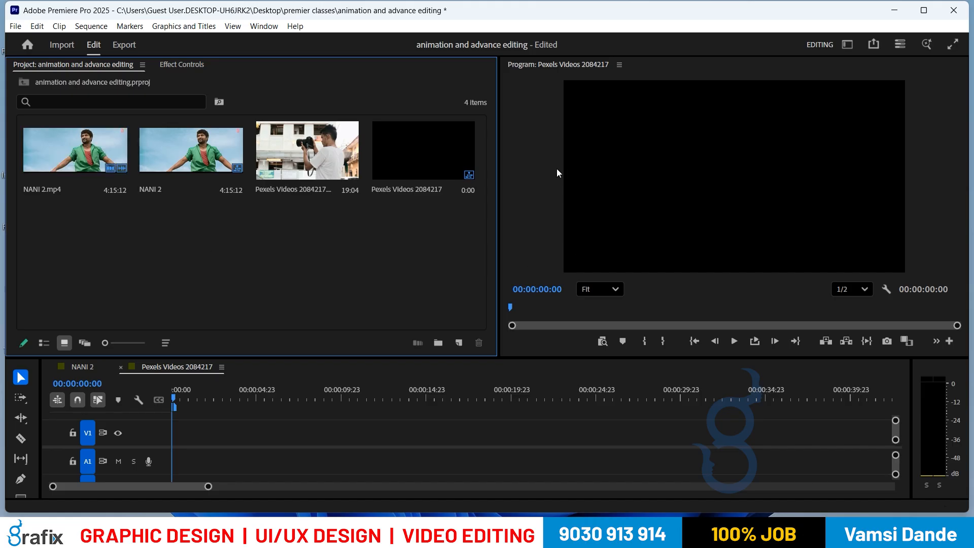
click(726, 156)
click(321, 209)
Create a 1920 x 1080 color matte at 23.976 fps with the red color E71A1A and name it "red".
click(22, 29)
mouse_move(30, 41)
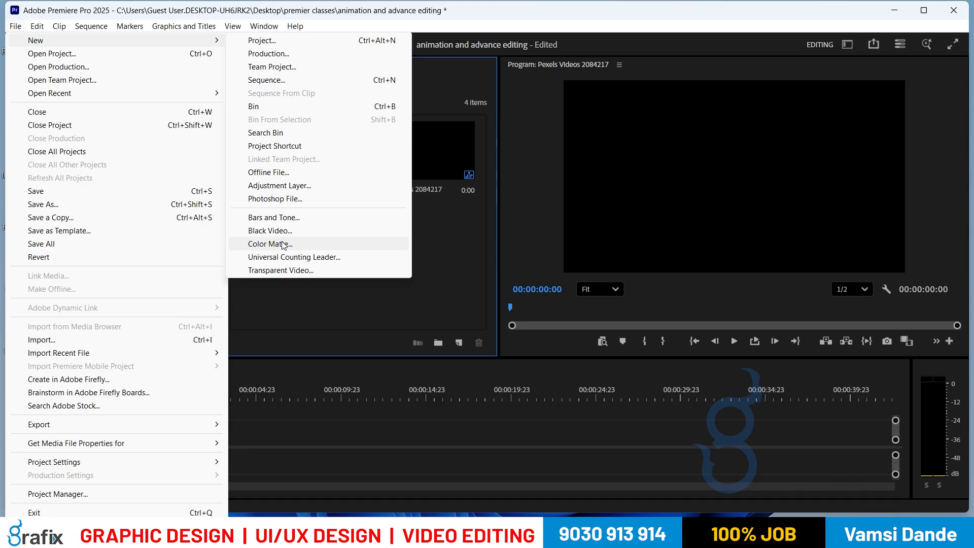
click(283, 245)
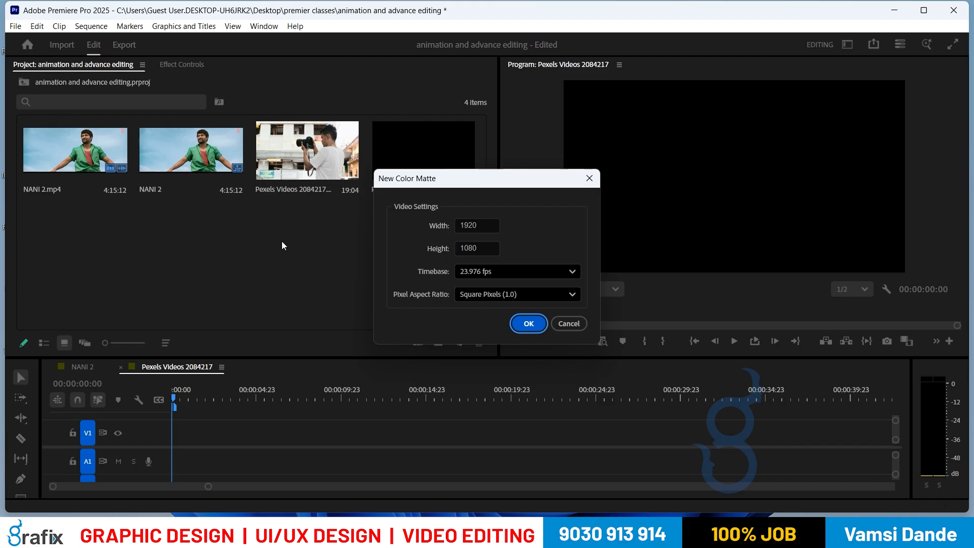
click(530, 325)
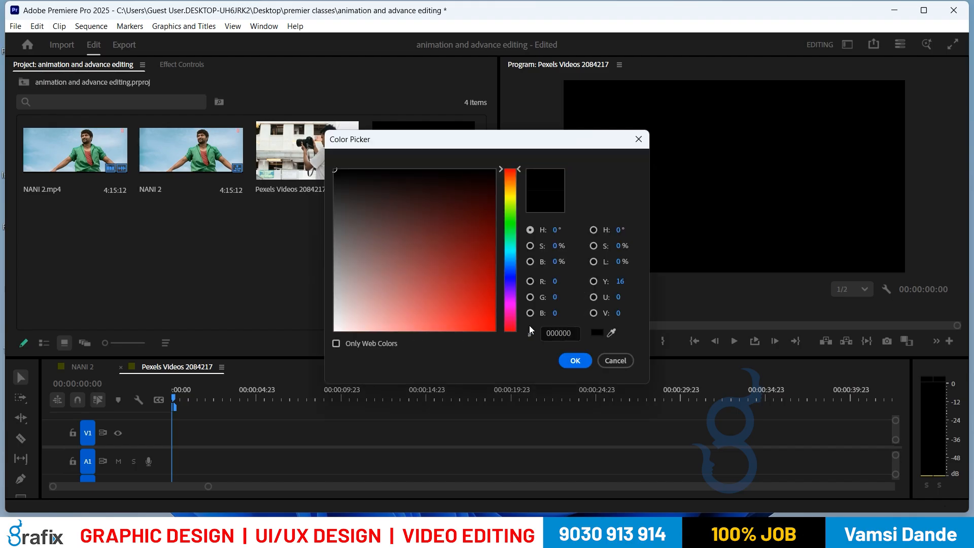
click(474, 314)
click(477, 316)
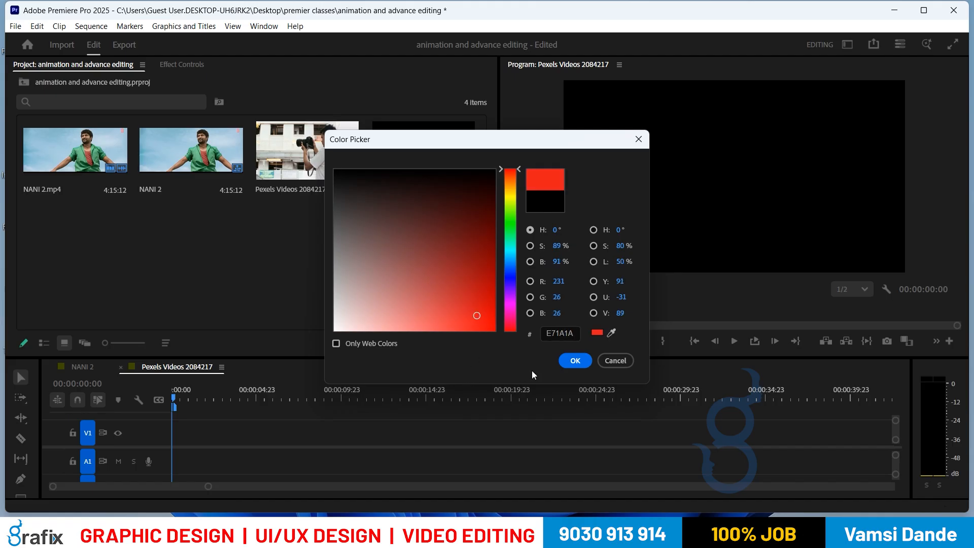
click(584, 359)
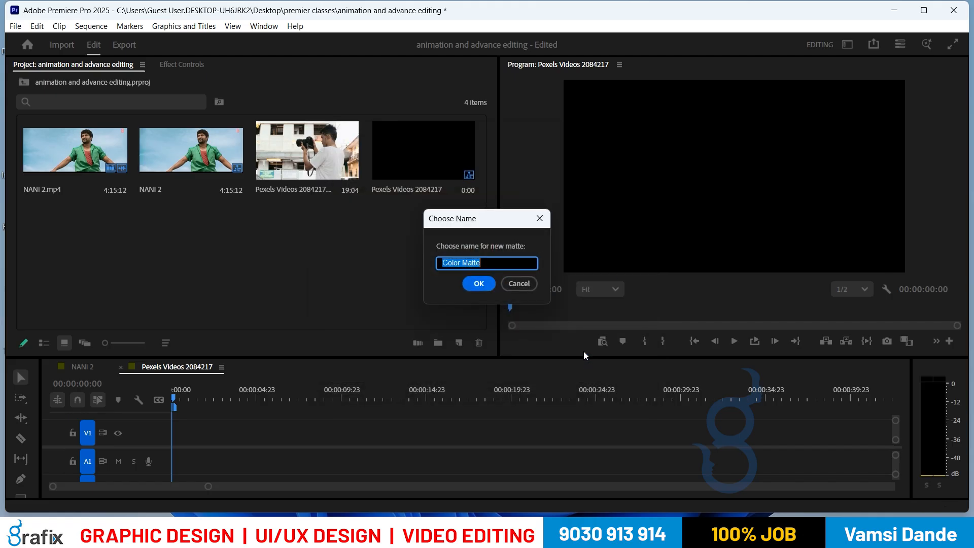
text(red)
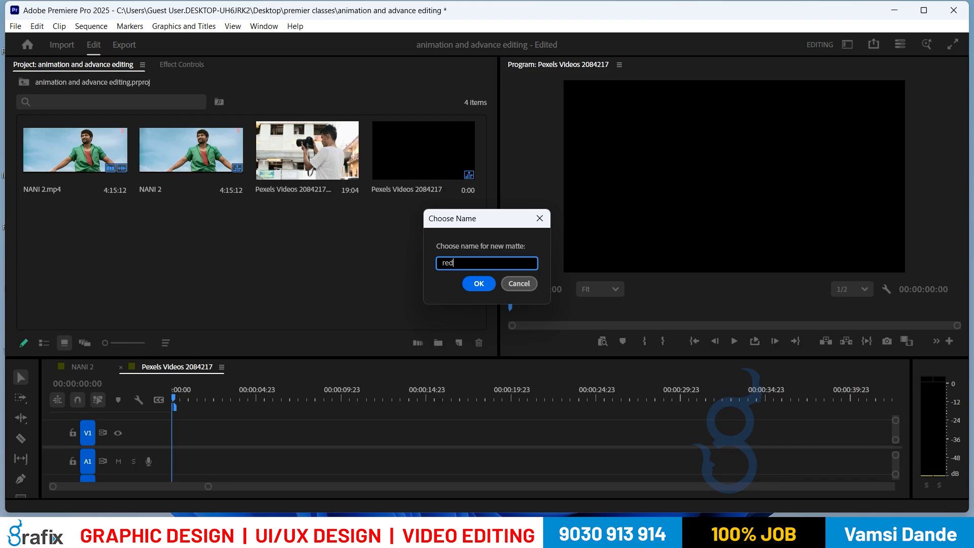
click(478, 285)
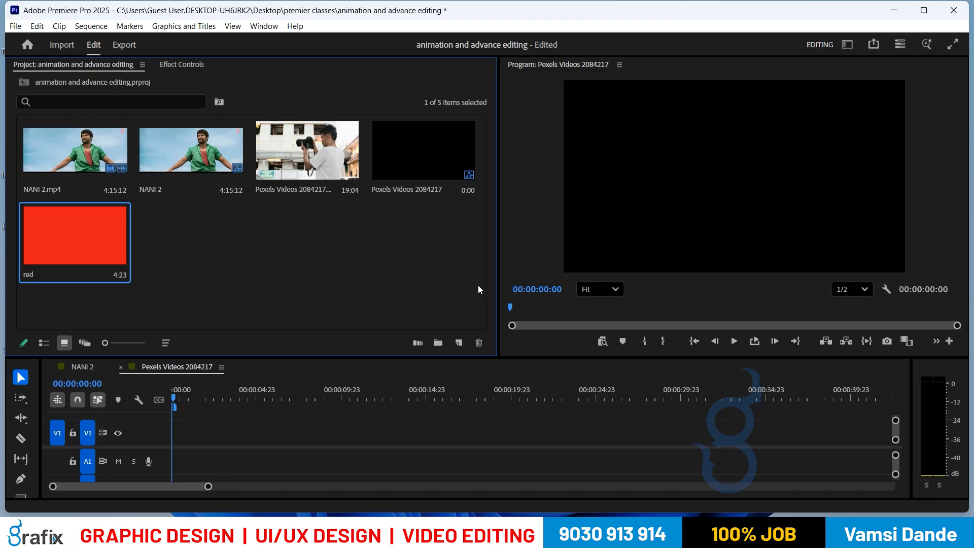
Place the red color matte on track V1 at the start of the Pexels Videos 2084217 sequence.
click(298, 256)
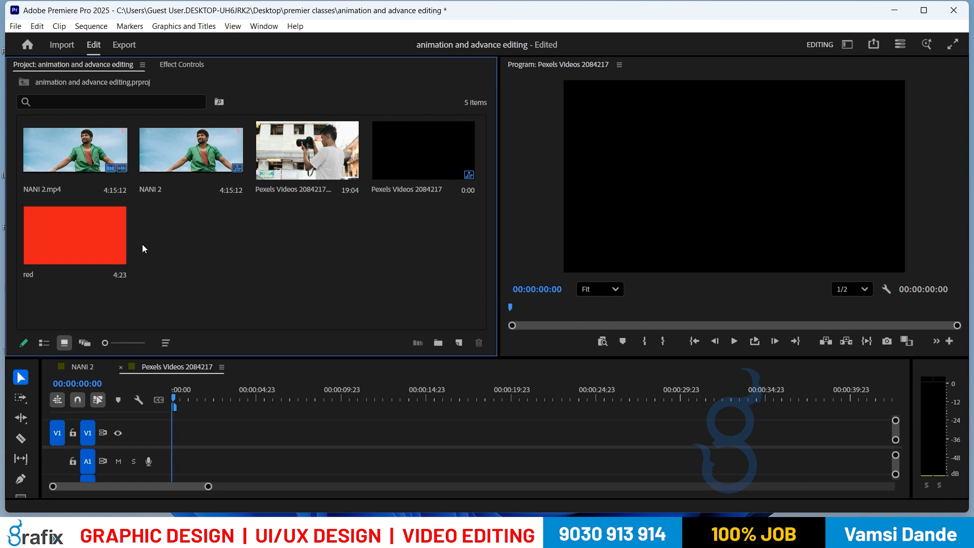
drag(110, 237, 178, 432)
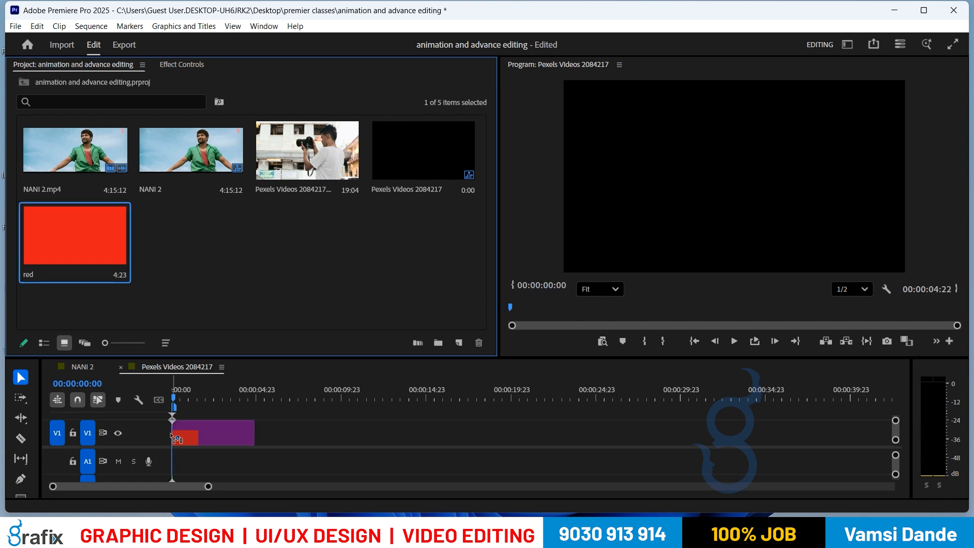
click(234, 424)
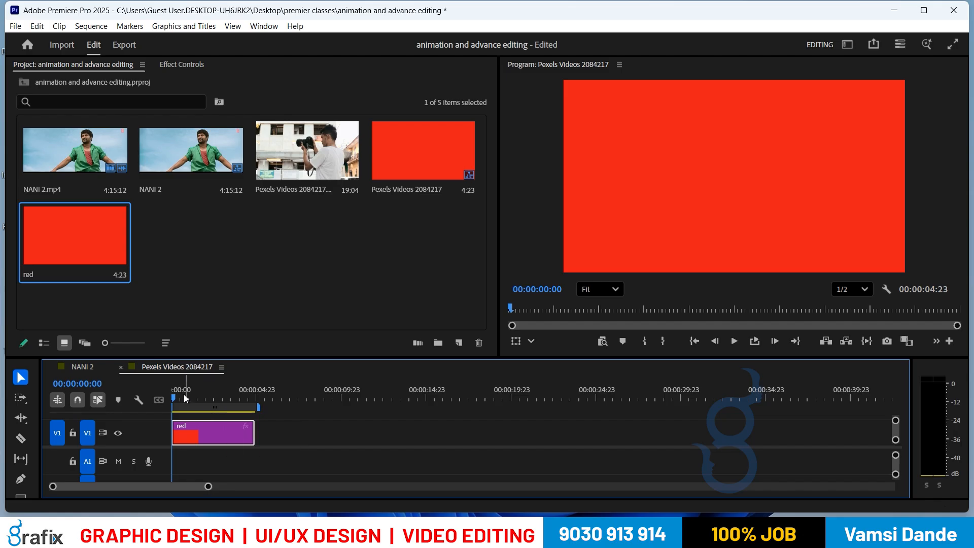
Change the color of the "red" matte to blue 1A56E7 and keep the playhead at the sequence start.
double_click(96, 233)
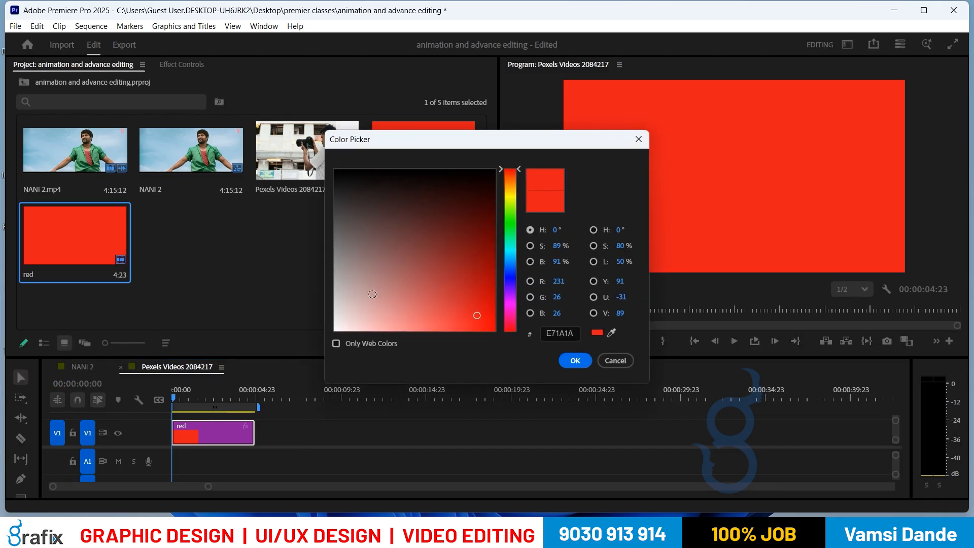
click(511, 269)
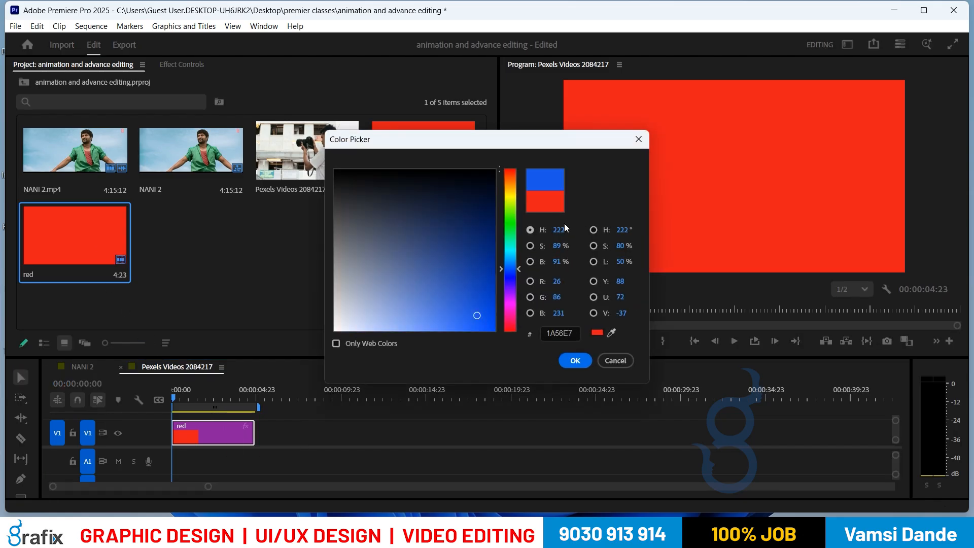
click(576, 360)
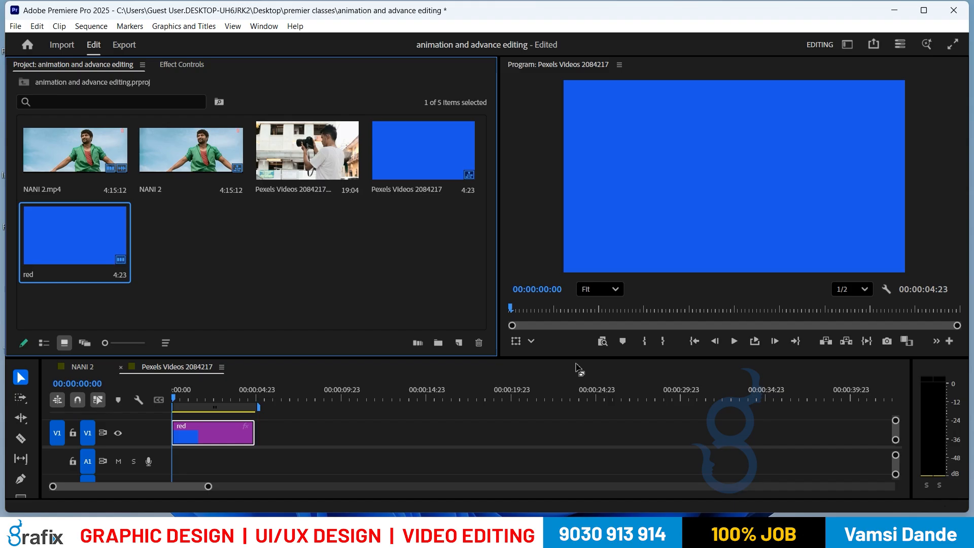
click(188, 389)
drag(190, 384, 148, 388)
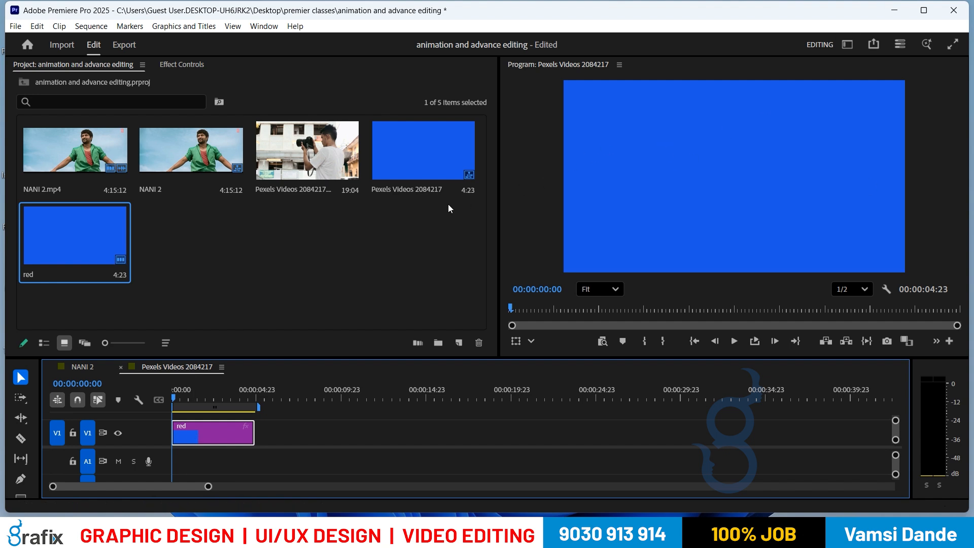
Open the red clip's Motion settings in Effect Controls and enable Position keyframing at 00:00:00:00.
click(168, 65)
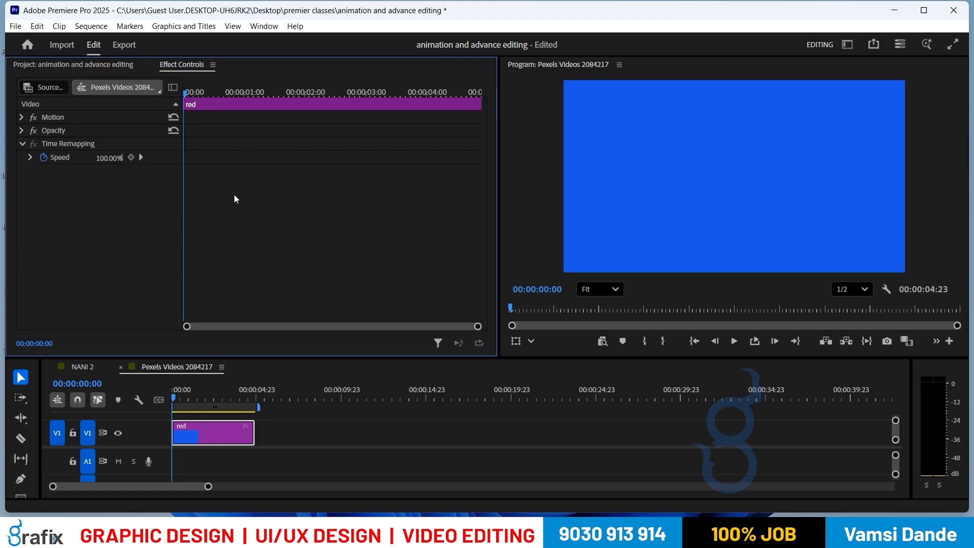
click(214, 437)
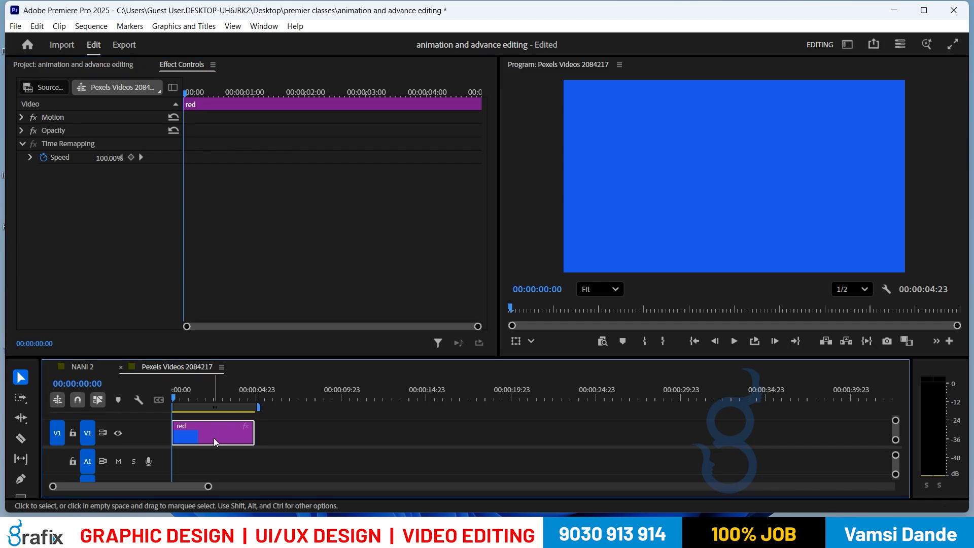
click(21, 118)
click(21, 118)
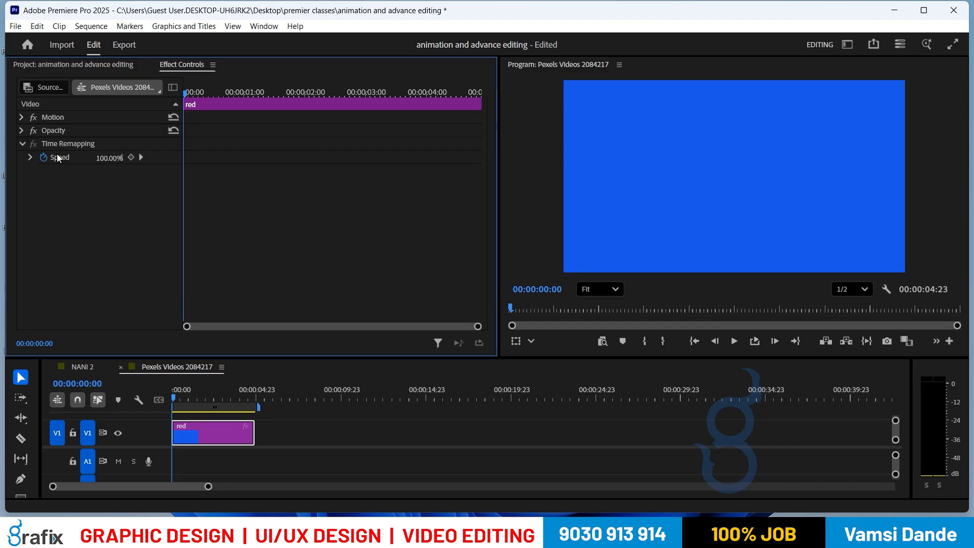
click(23, 144)
click(62, 117)
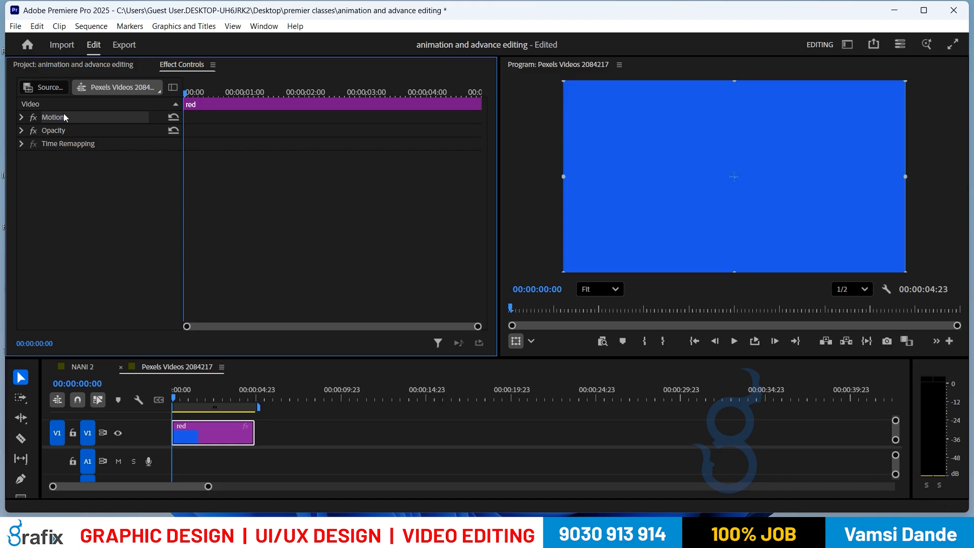
click(23, 117)
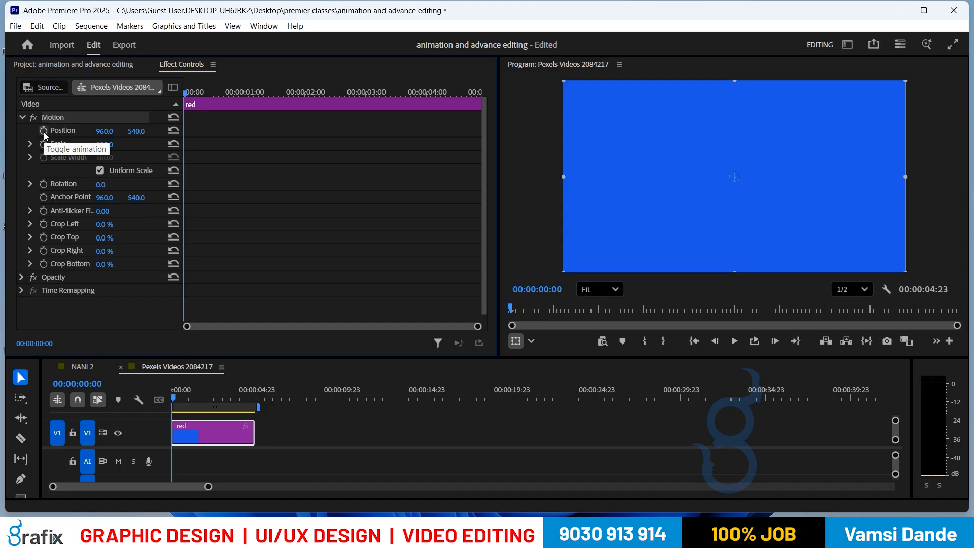
click(43, 131)
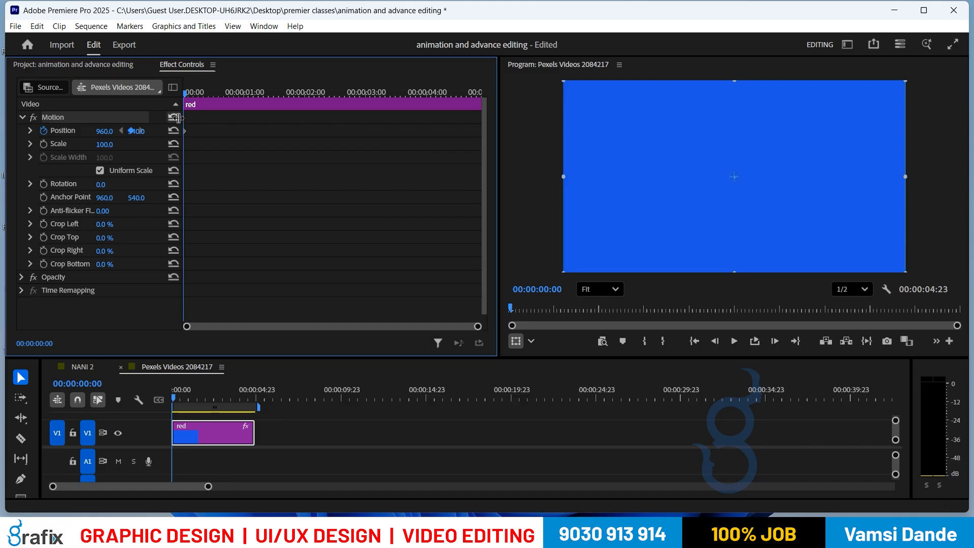
Widen the Effect Controls area and add a Position keyframe at 00:00:02:05 with the horizontal value 2842.0.
drag(181, 115, 265, 114)
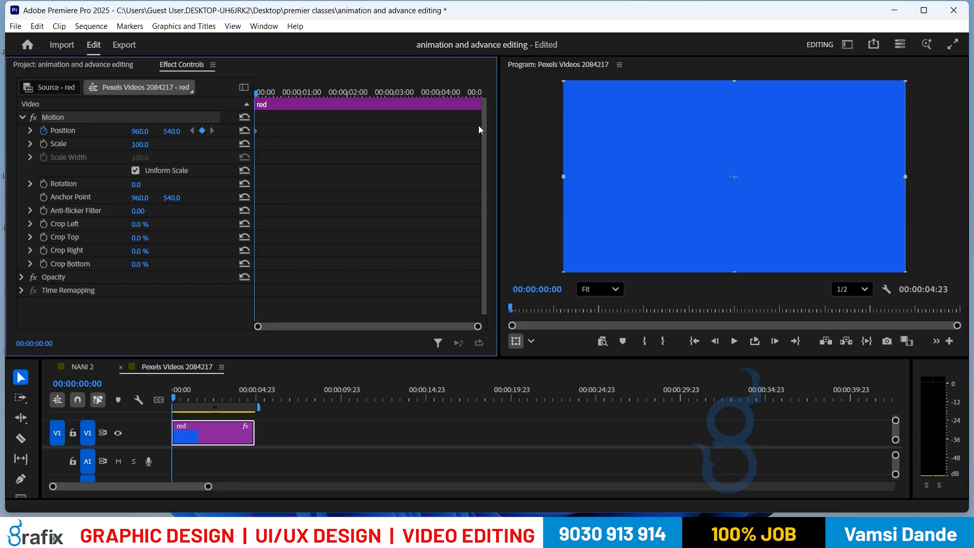
drag(499, 126, 573, 120)
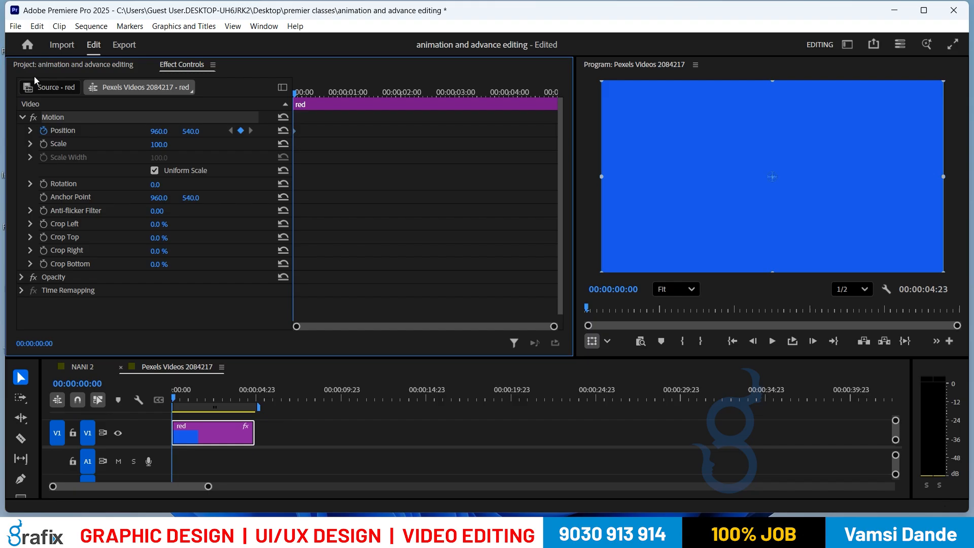
click(296, 90)
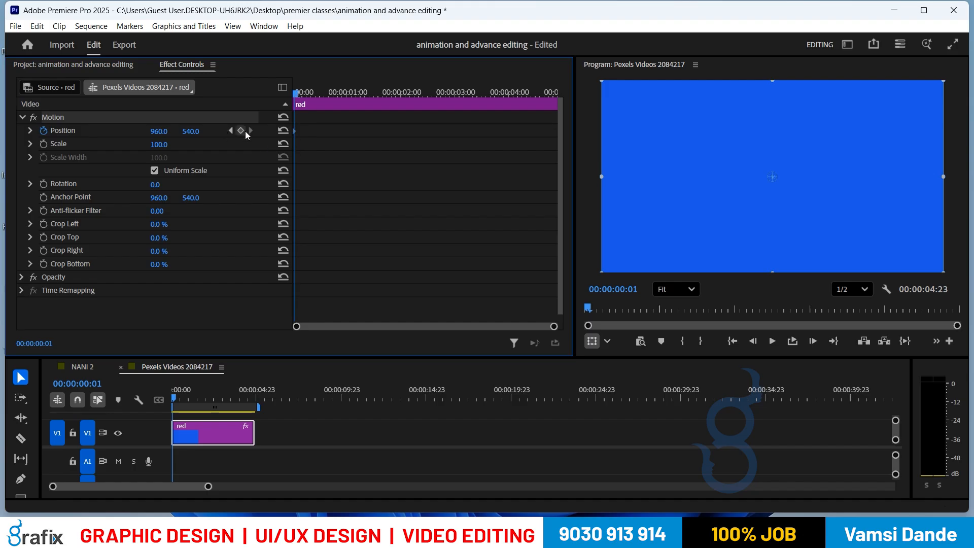
click(294, 93)
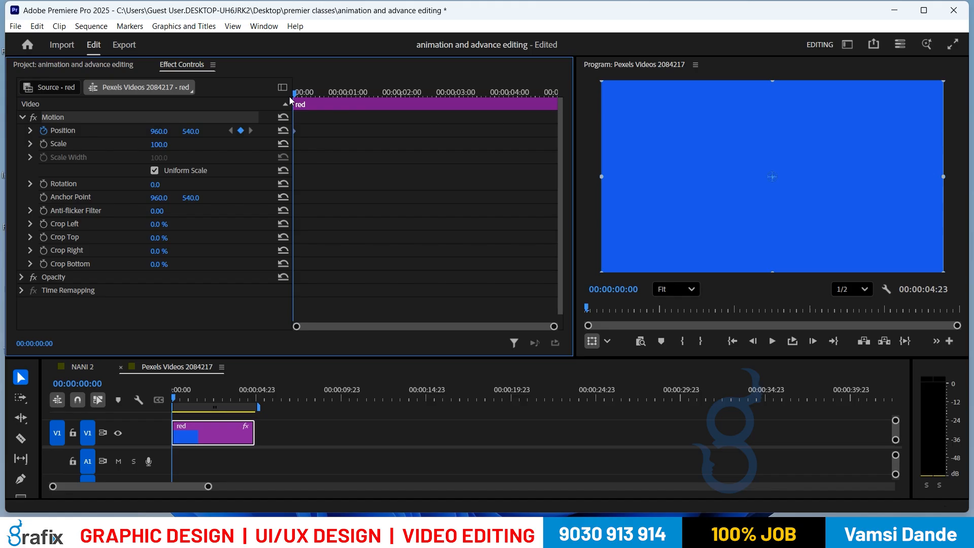
drag(289, 97, 413, 95)
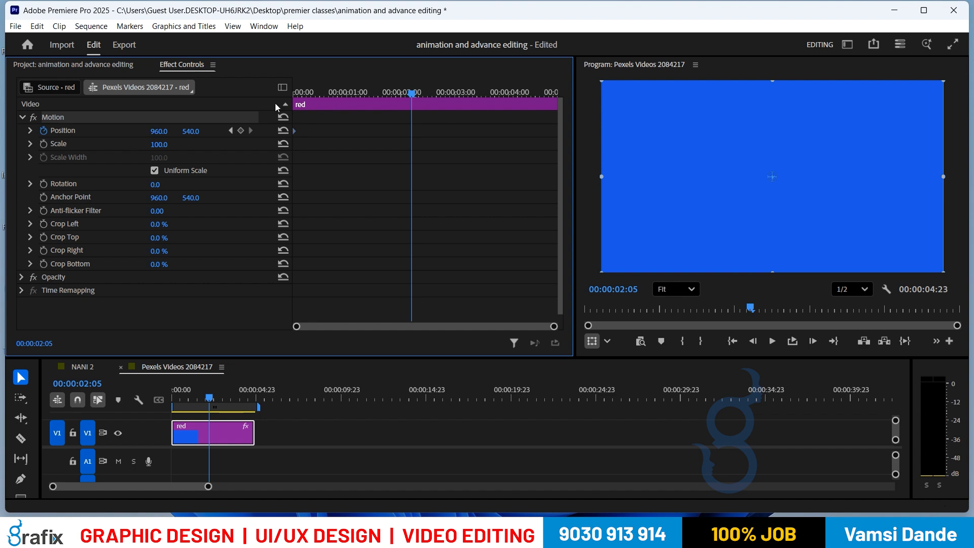
drag(155, 130, 953, 130)
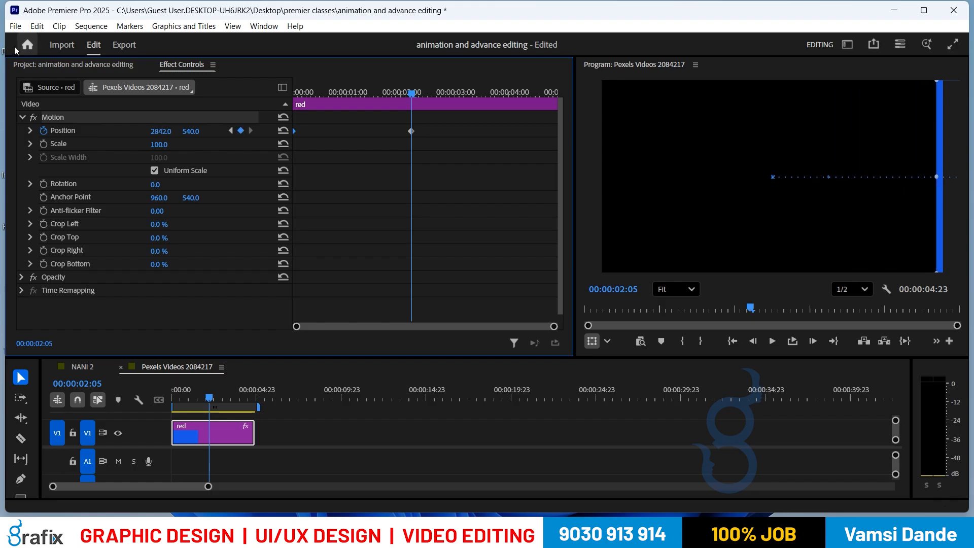
Scrub back and forth between the two Position keyframes to examine the matte's horizontal slide.
drag(403, 92, 293, 98)
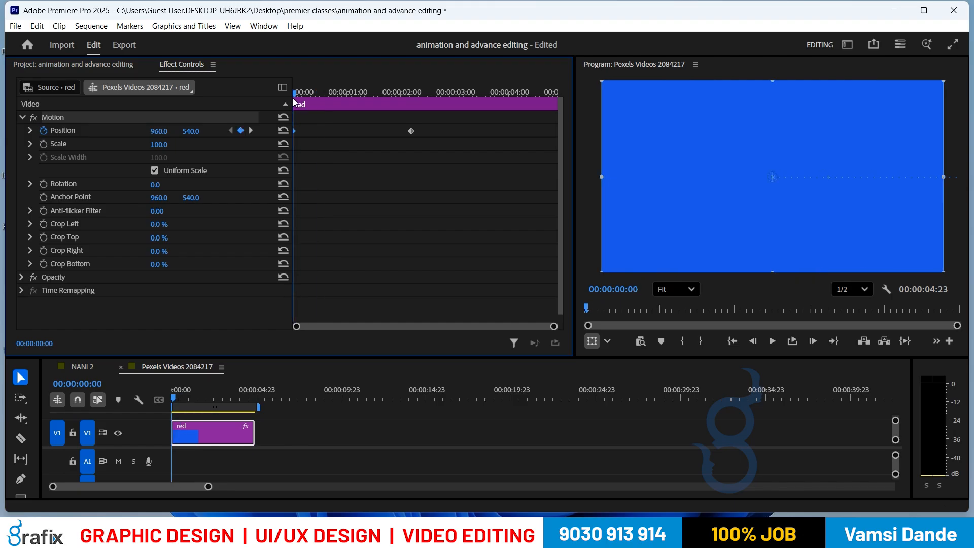
drag(293, 98, 409, 89)
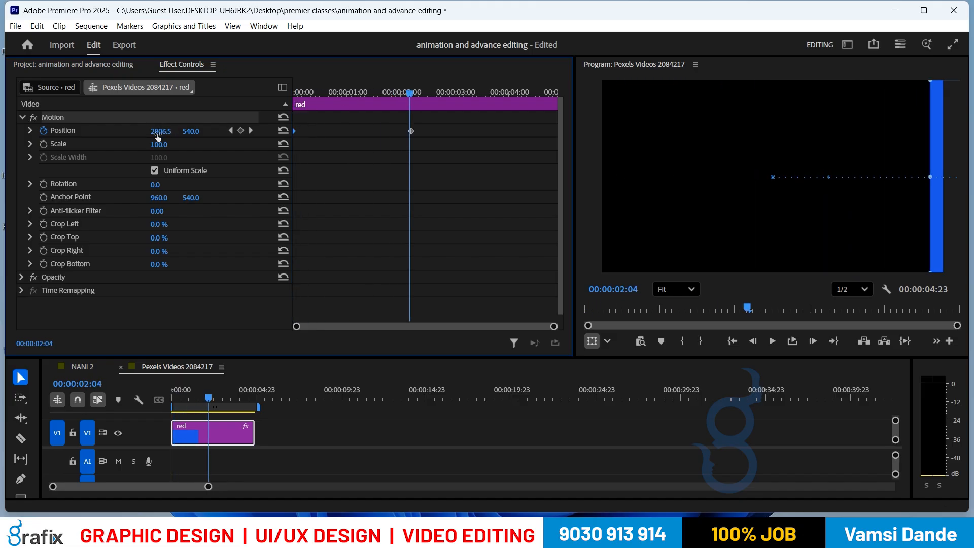
drag(381, 87, 419, 98)
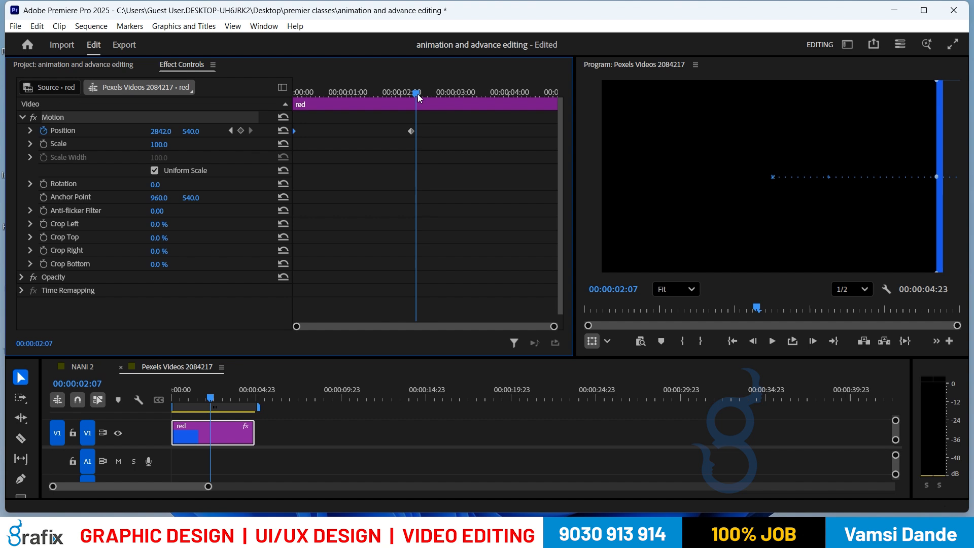
drag(419, 98, 361, 110)
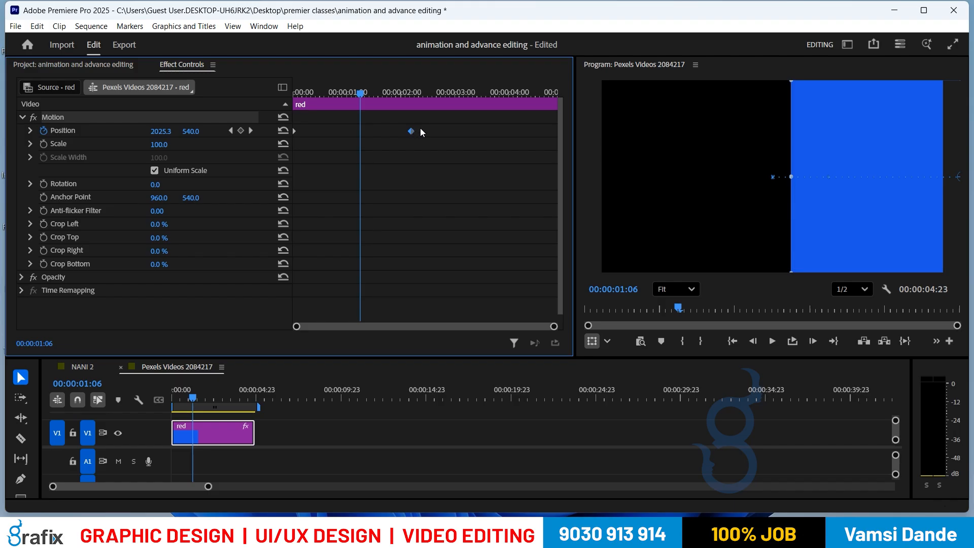
drag(360, 92, 412, 85)
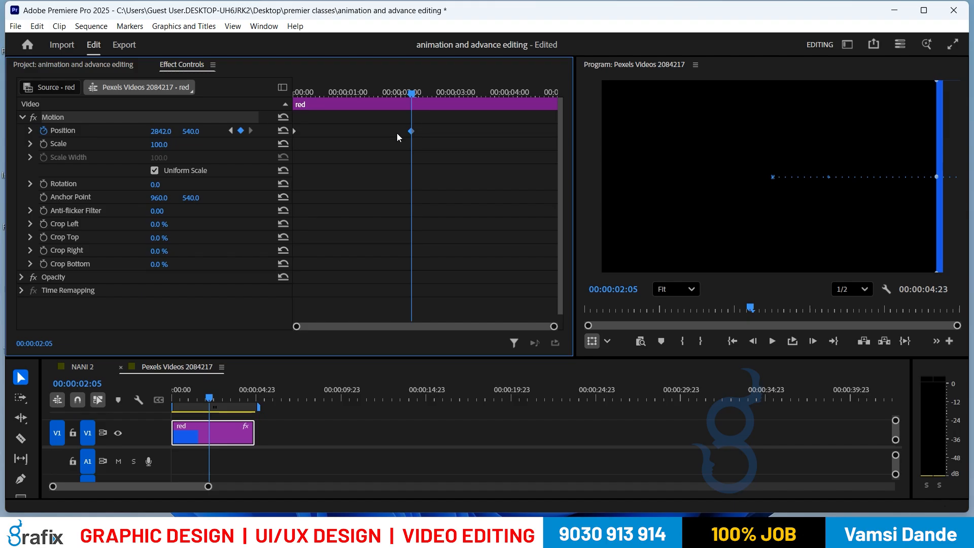
drag(412, 98, 382, 102)
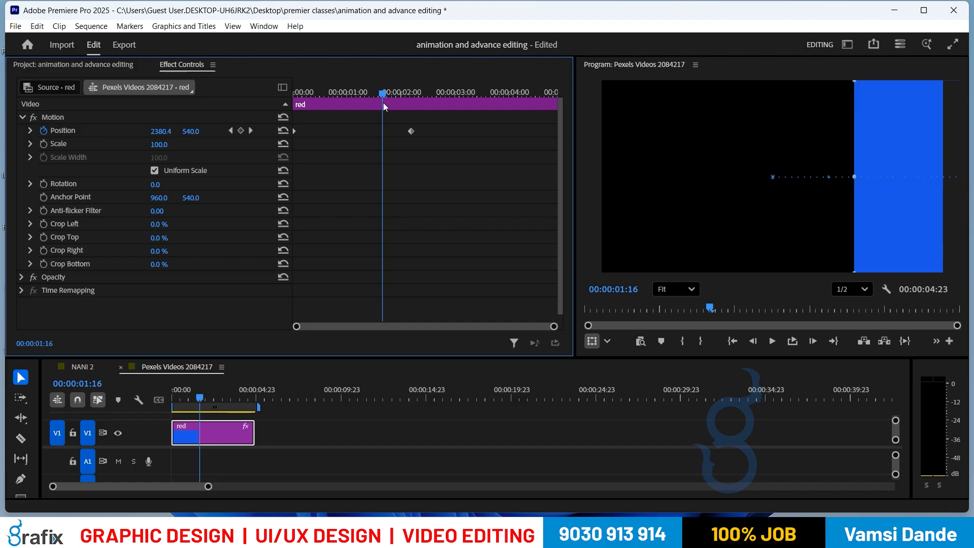
drag(382, 95, 421, 90)
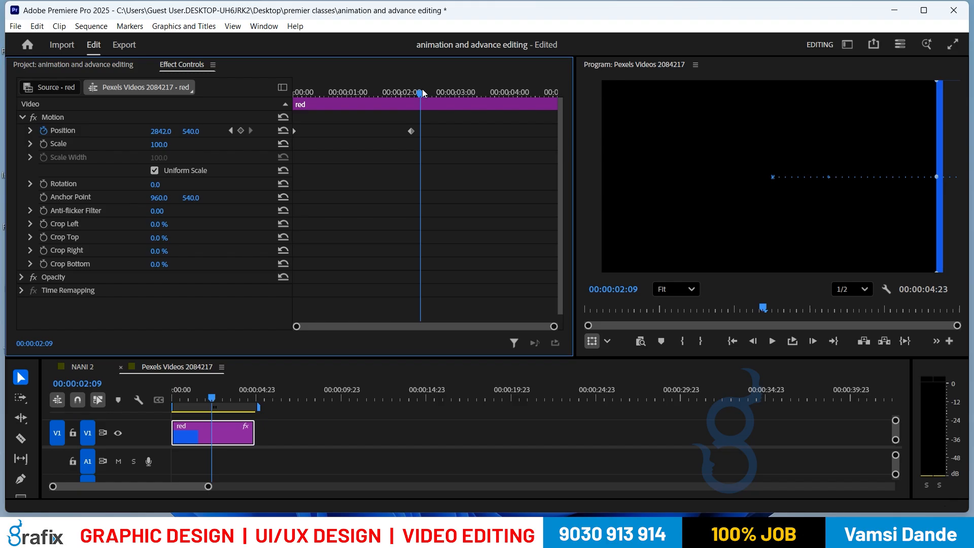
drag(423, 92, 407, 94)
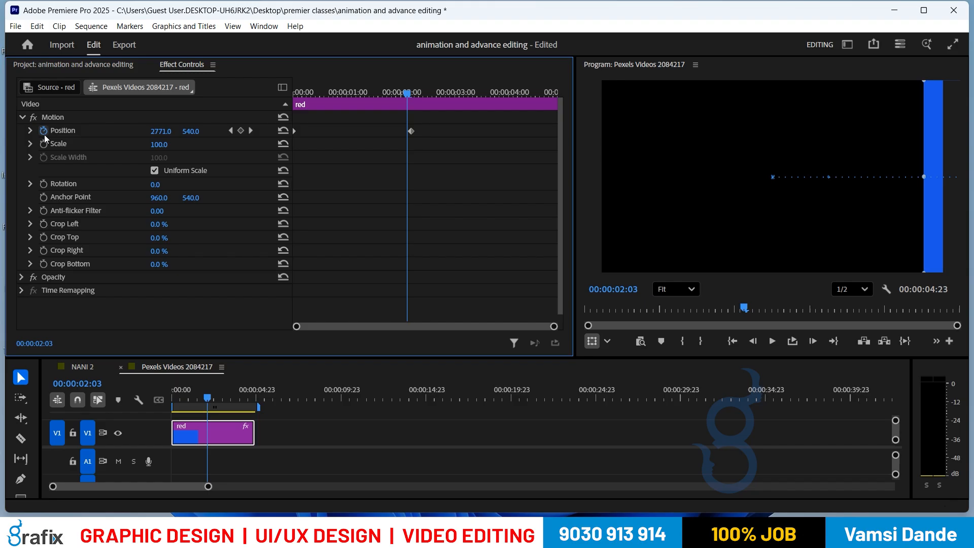
drag(394, 96, 416, 93)
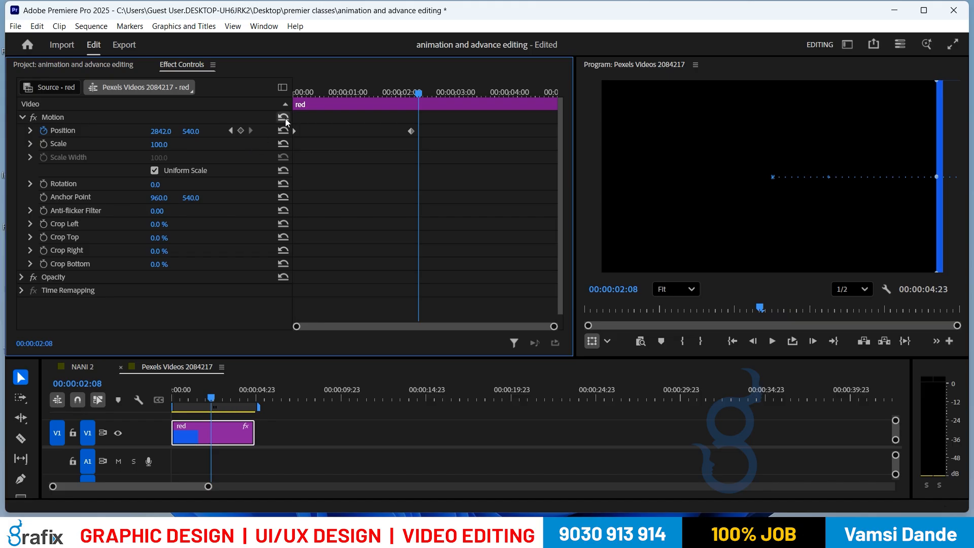
drag(312, 89, 275, 99)
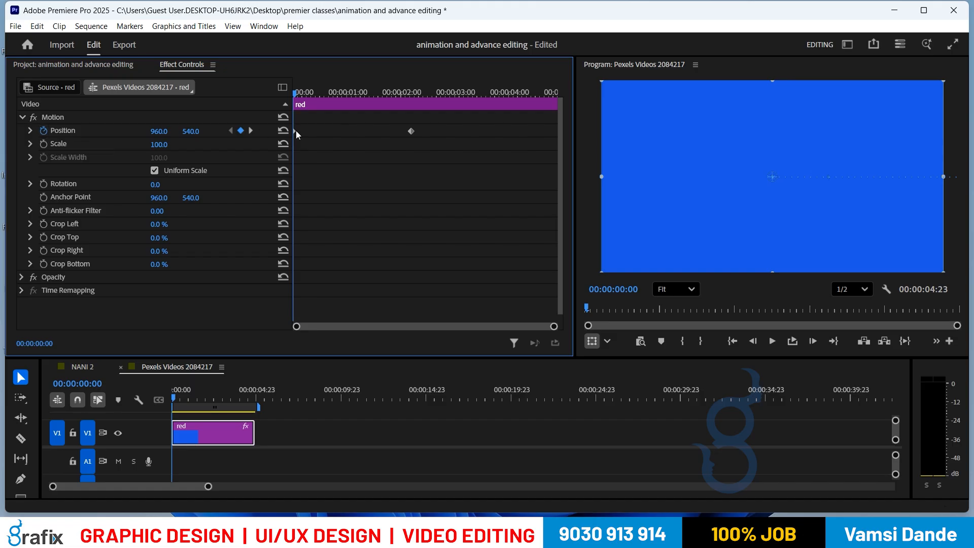
drag(399, 92, 410, 84)
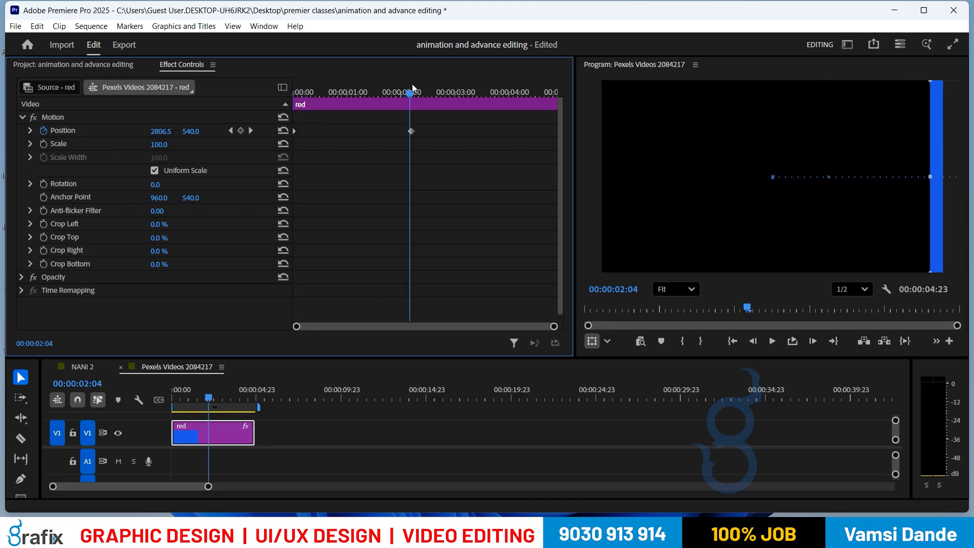
drag(412, 83, 435, 88)
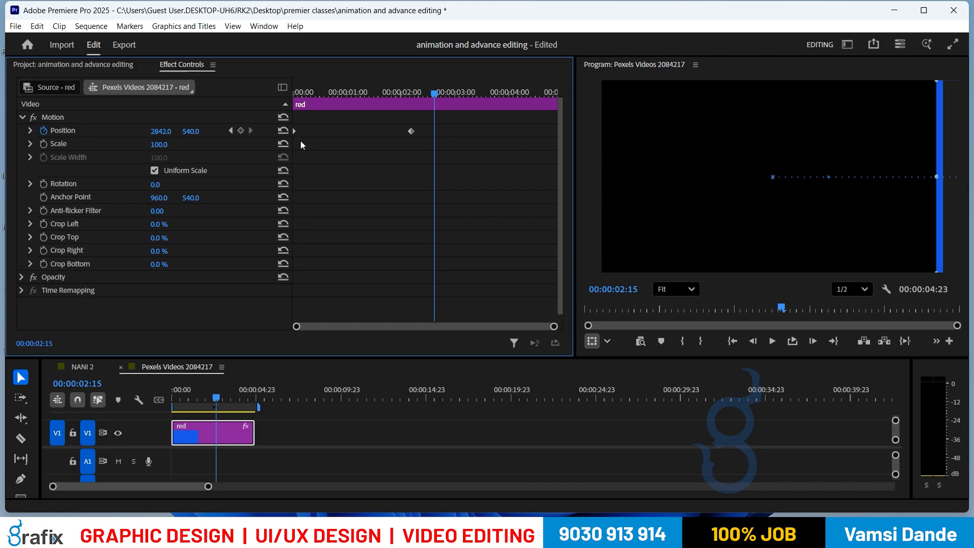
drag(336, 95, 294, 99)
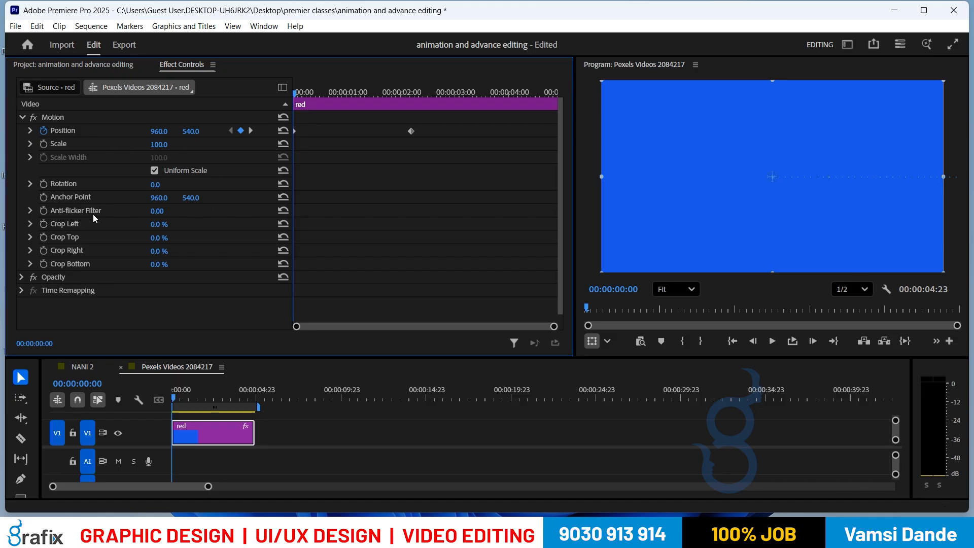
drag(327, 94, 349, 99)
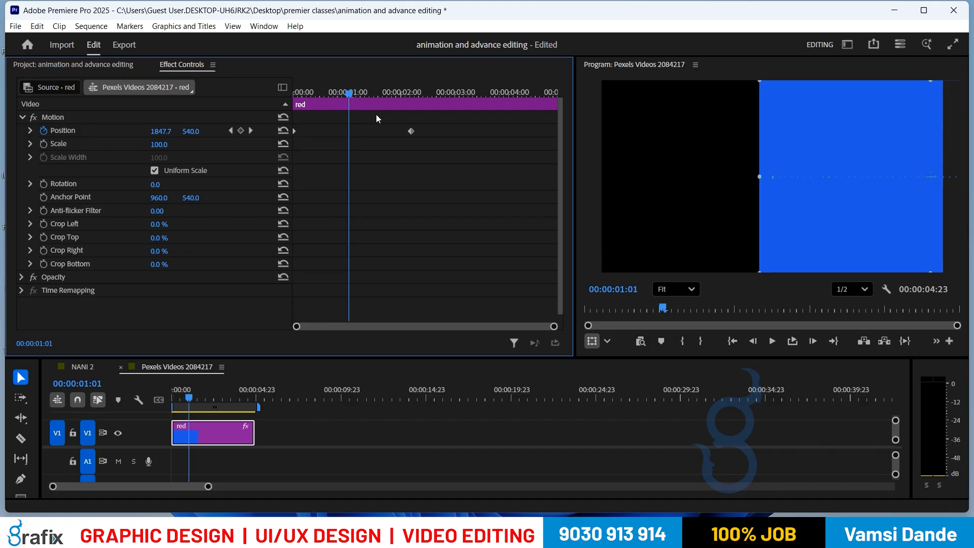
Shift the second Position keyframe to just under half a second and play the slide from the sequence start.
drag(411, 131, 318, 127)
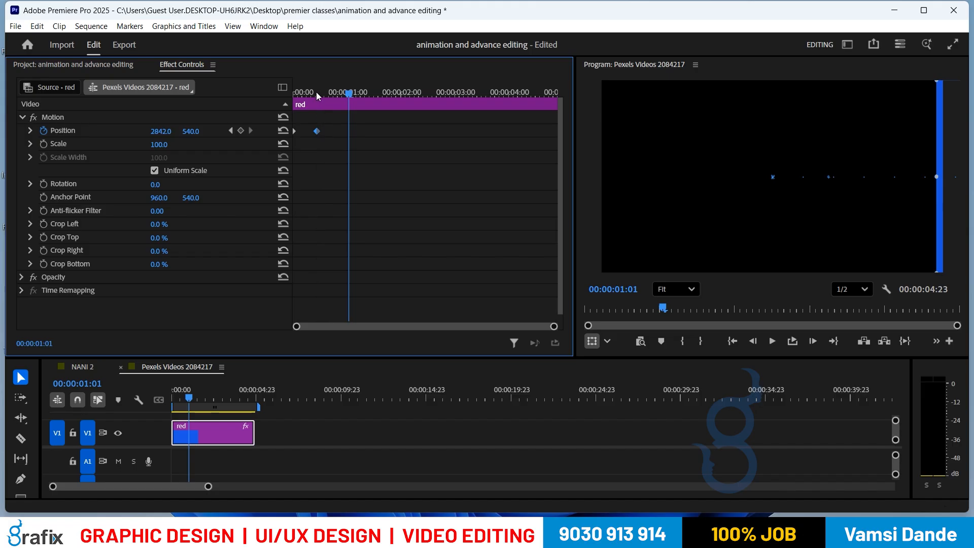
drag(316, 93, 290, 92)
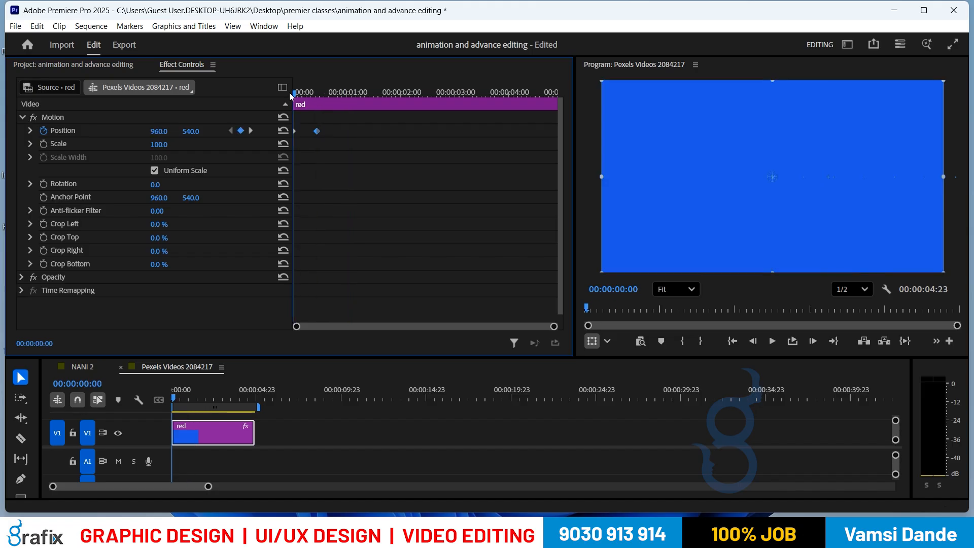
key(space)
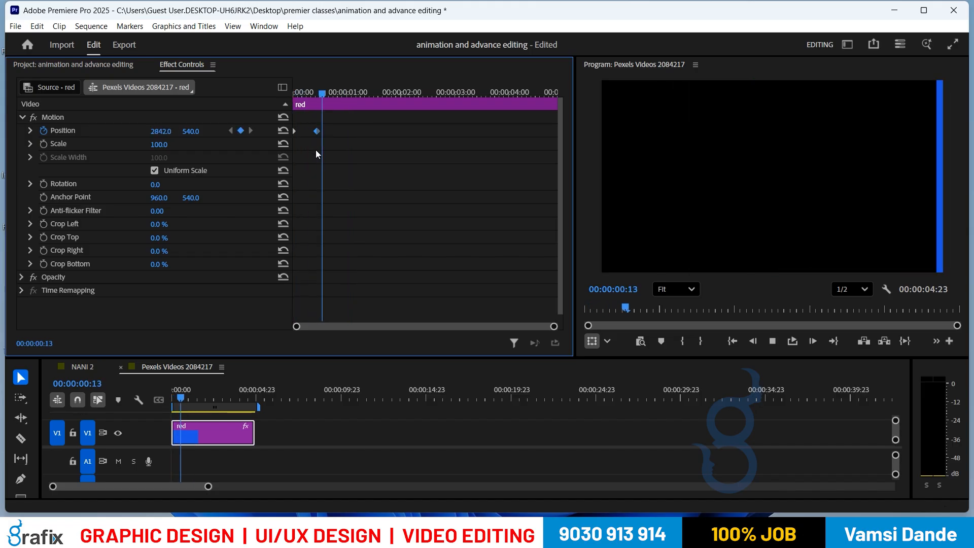
drag(320, 92, 294, 89)
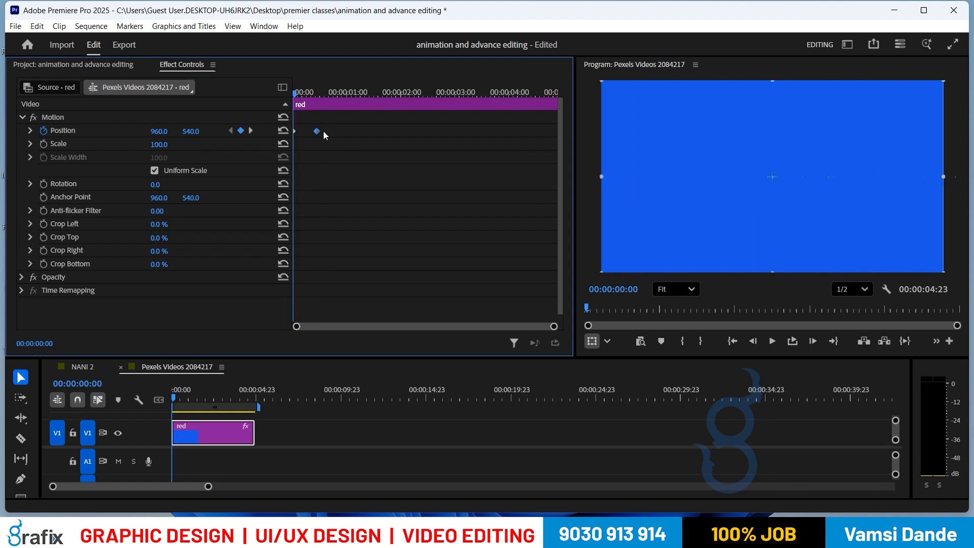
Bring the second Position keyframe slightly closer to the first one and scrub through the faster slide.
drag(317, 131, 310, 131)
click(305, 92)
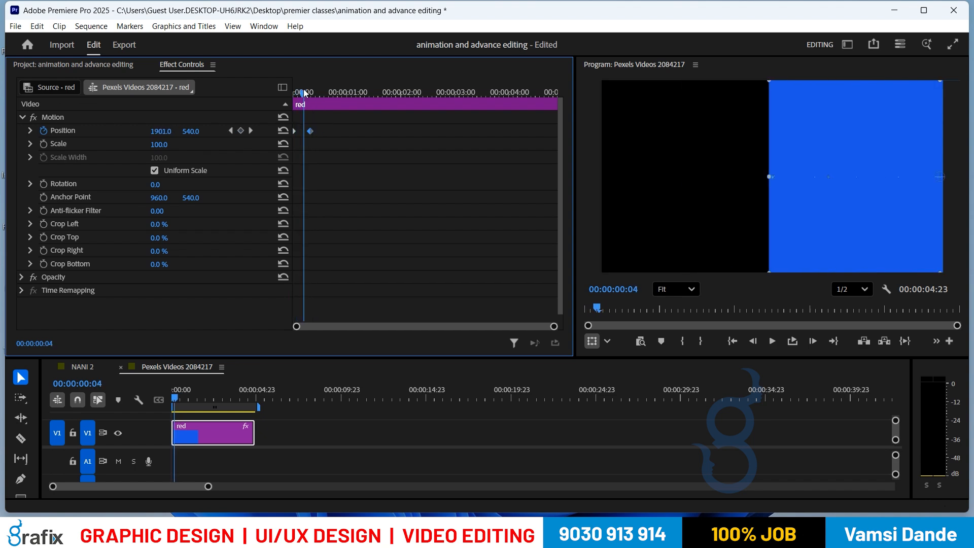
drag(304, 93, 313, 90)
Delay the second Position keyframe to just before 00:00:04:00 and scrub through the slower slide.
drag(310, 131, 508, 147)
drag(312, 93, 450, 98)
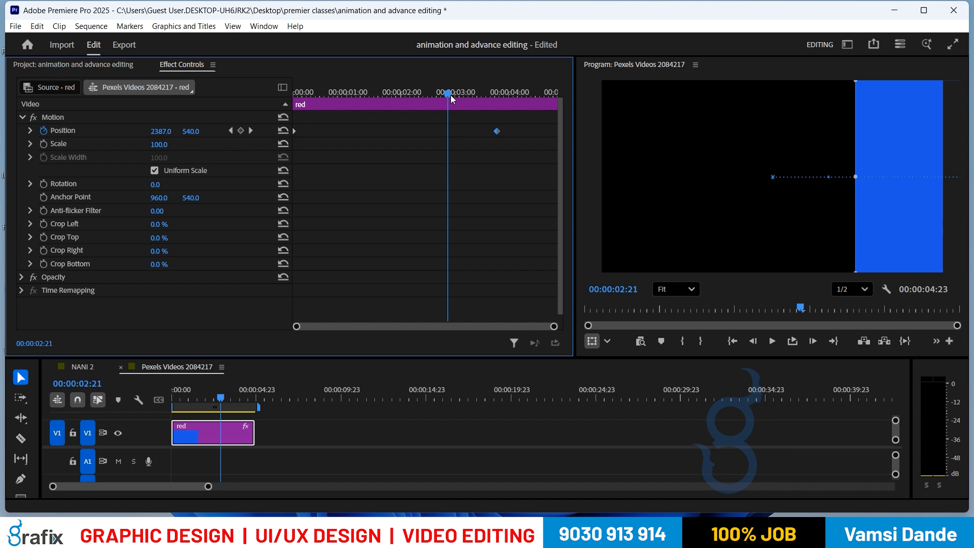
mouse_move(496, 133)
mouse_down()
mouse_move(402, 133)
mouse_move(500, 133)
mouse_up()
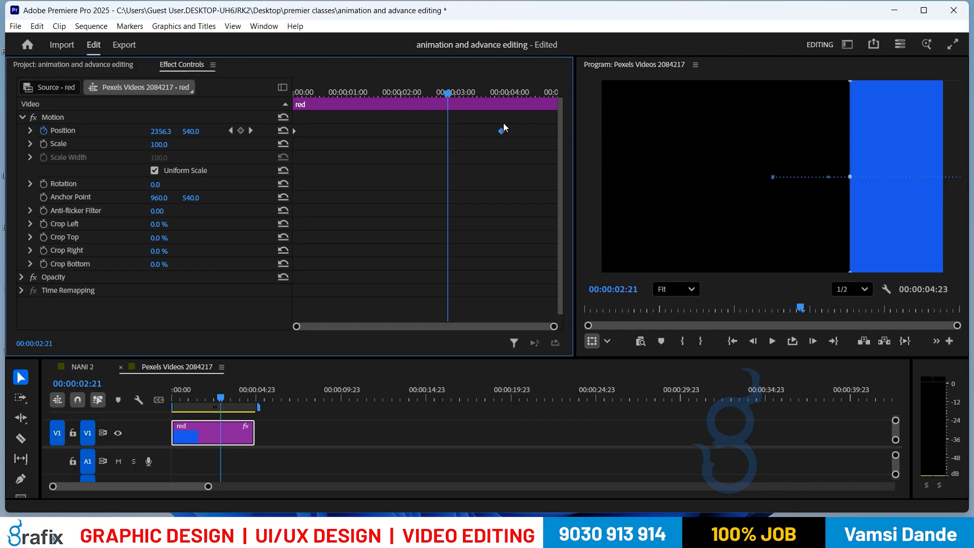
Place the second Position keyframe at about 00:00:01:15 and scrub through the slide from the start.
drag(500, 130, 325, 129)
drag(321, 94, 290, 107)
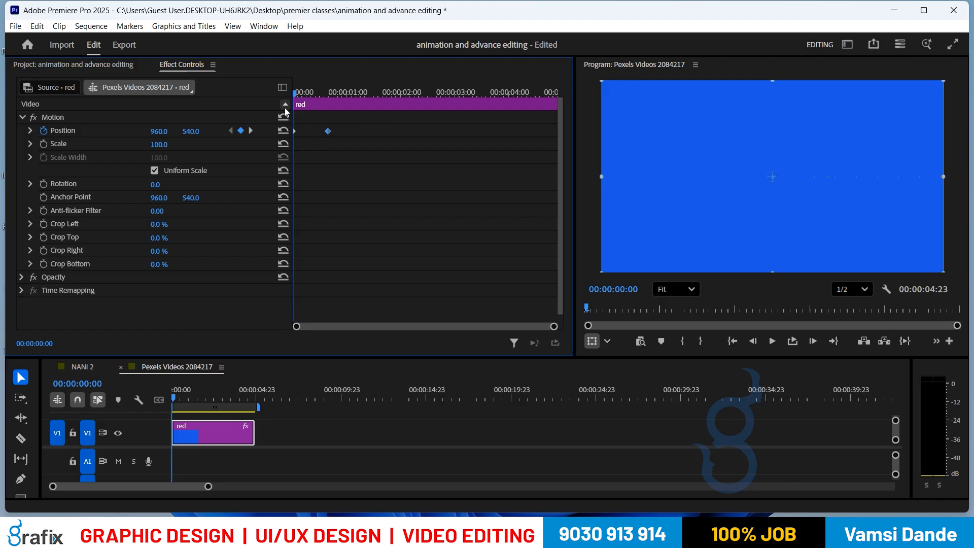
drag(327, 131, 380, 131)
click(301, 93)
drag(300, 93, 372, 95)
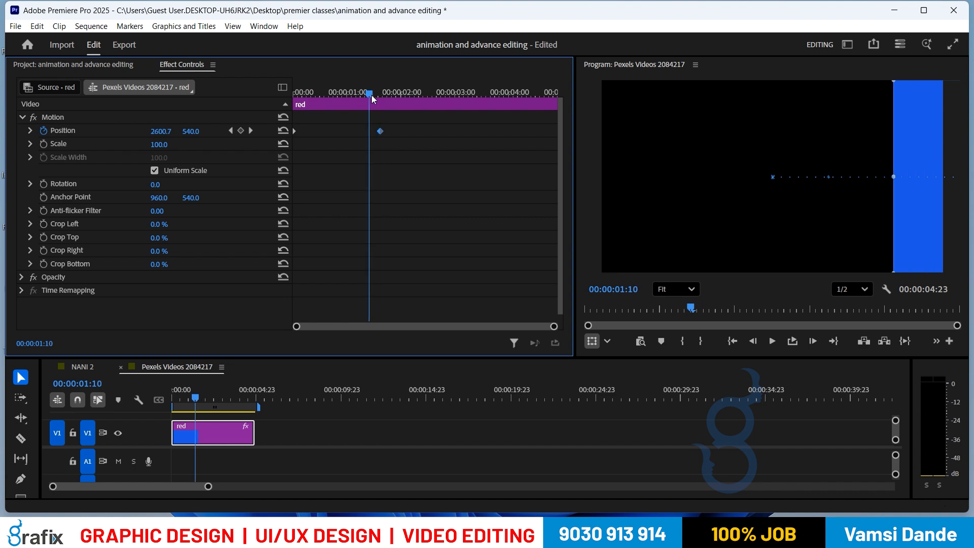
Swap the order of the Position keyframes, with the end pose at about 00:00:01:08 and the start pose at about 00:00:02:17, and scrub the reversed slide.
drag(379, 130, 364, 131)
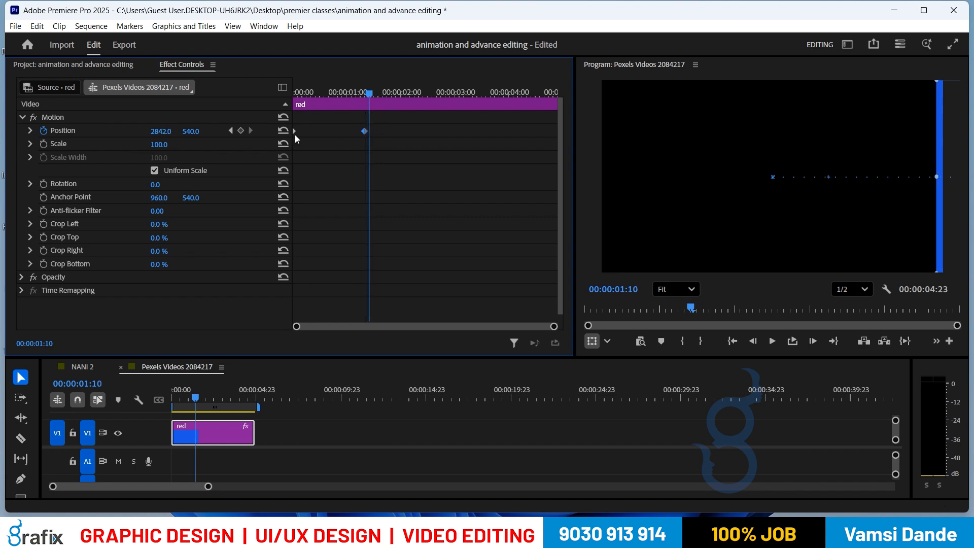
drag(294, 131, 439, 130)
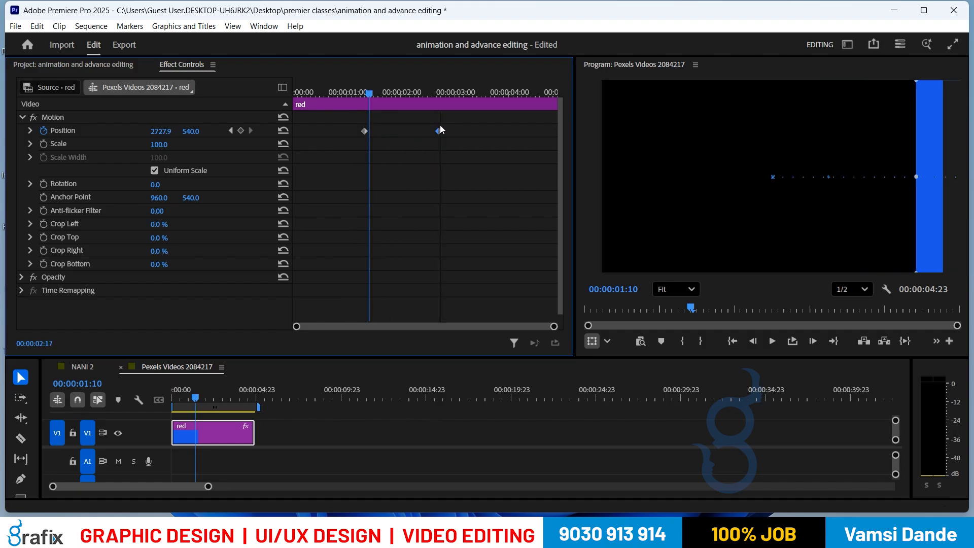
drag(371, 95, 439, 97)
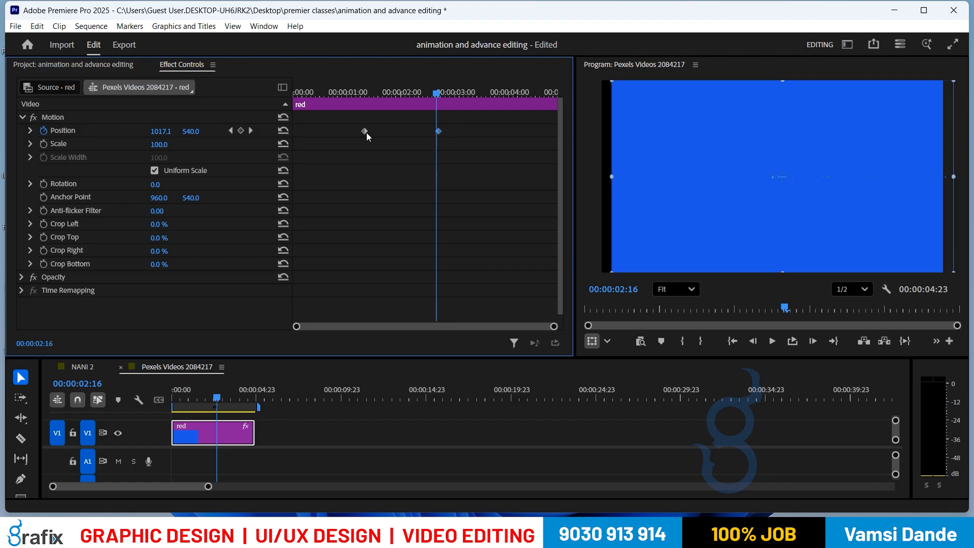
drag(375, 91, 401, 94)
Restore the keyframe order with the start pose at 00:00:00:02 and the end pose at about 00:00:02:13, scrubbing through the slide.
drag(437, 131, 297, 133)
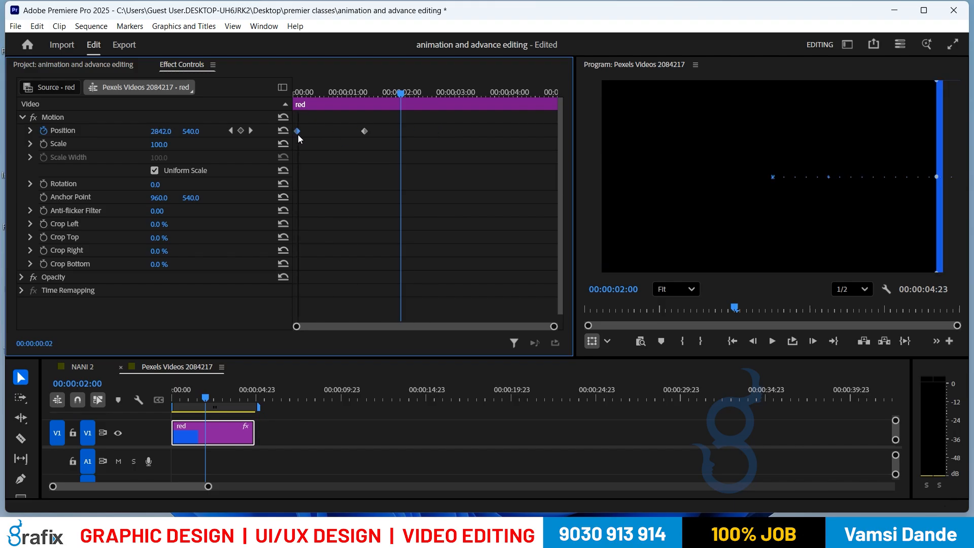
drag(323, 92, 343, 107)
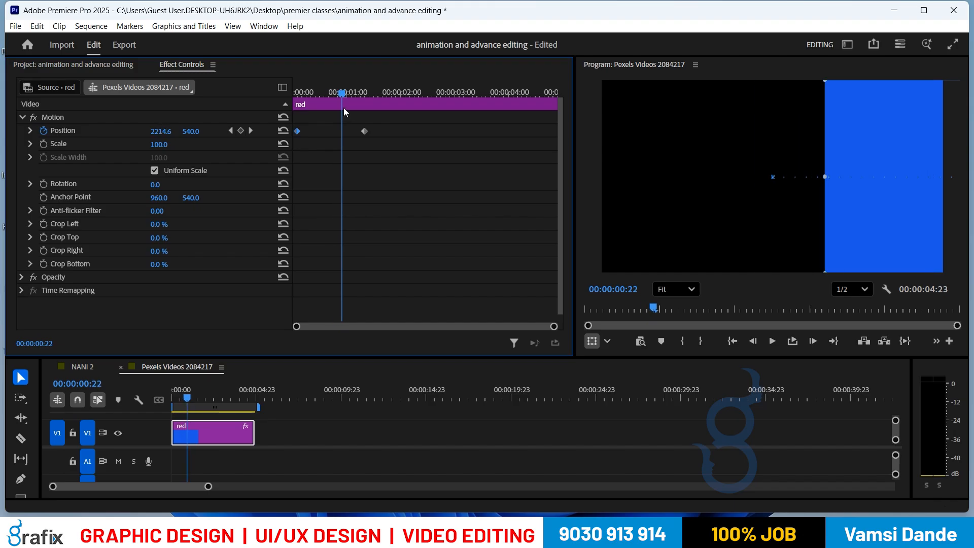
drag(343, 109, 327, 113)
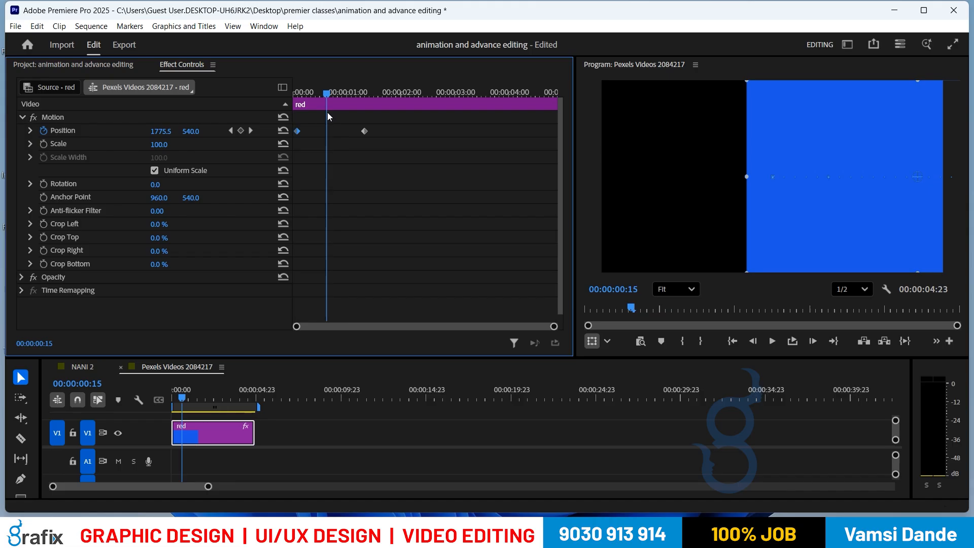
drag(362, 131, 430, 138)
drag(336, 94, 340, 94)
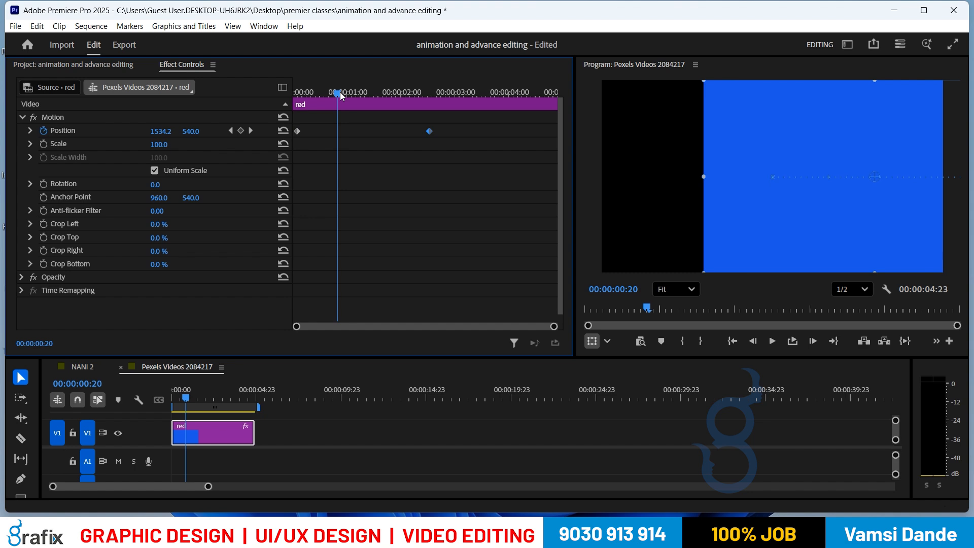
Add a Position keyframe at 00:00:01:02, paste its copy at 00:00:01:20, and scrub through the pause in the slide.
mouse_move(336, 94)
mouse_down()
mouse_move(299, 96)
mouse_move(354, 104)
mouse_up()
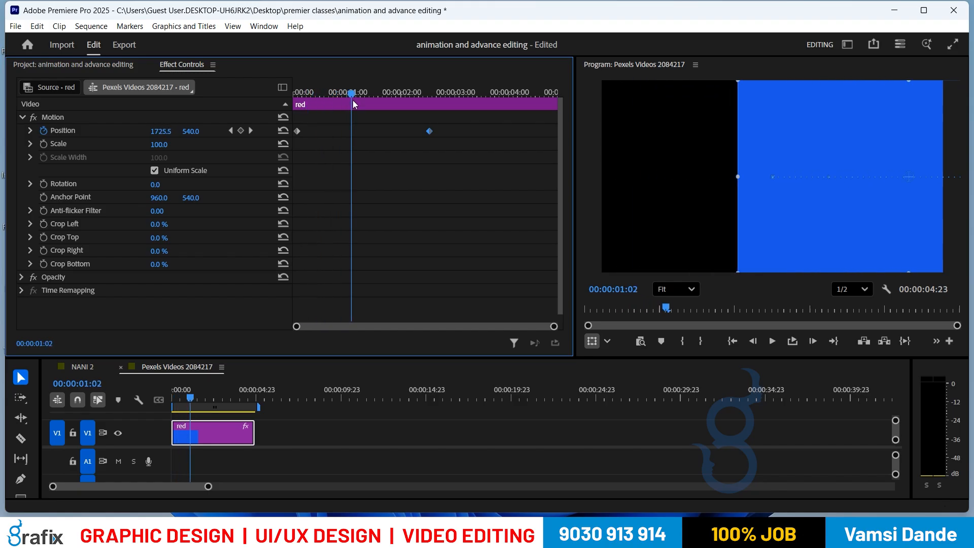
click(242, 131)
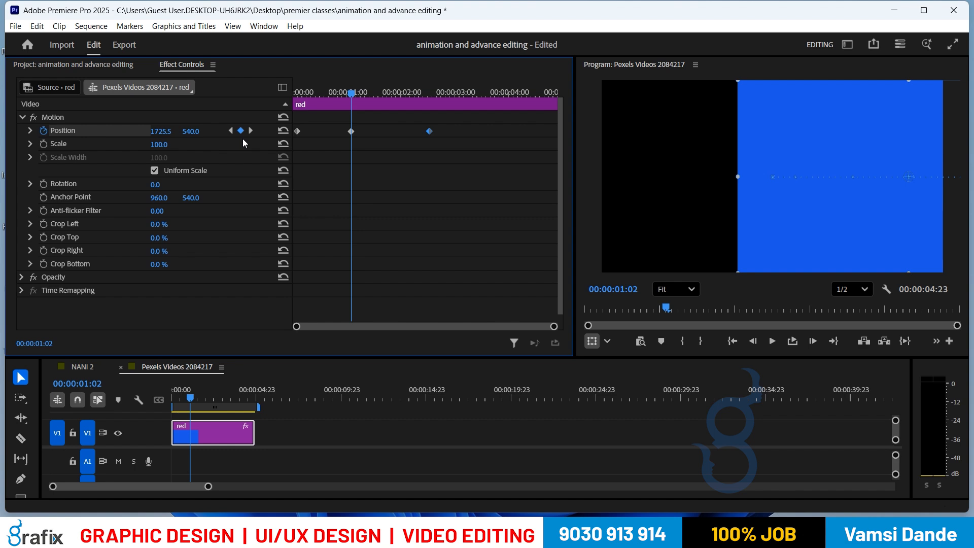
click(351, 131)
drag(355, 96, 394, 93)
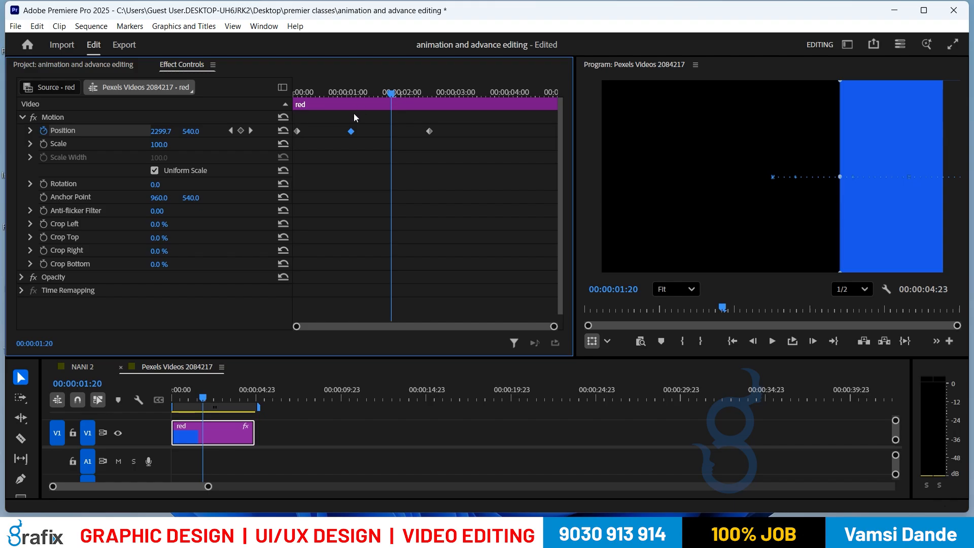
click(351, 131)
key(ctrl+v)
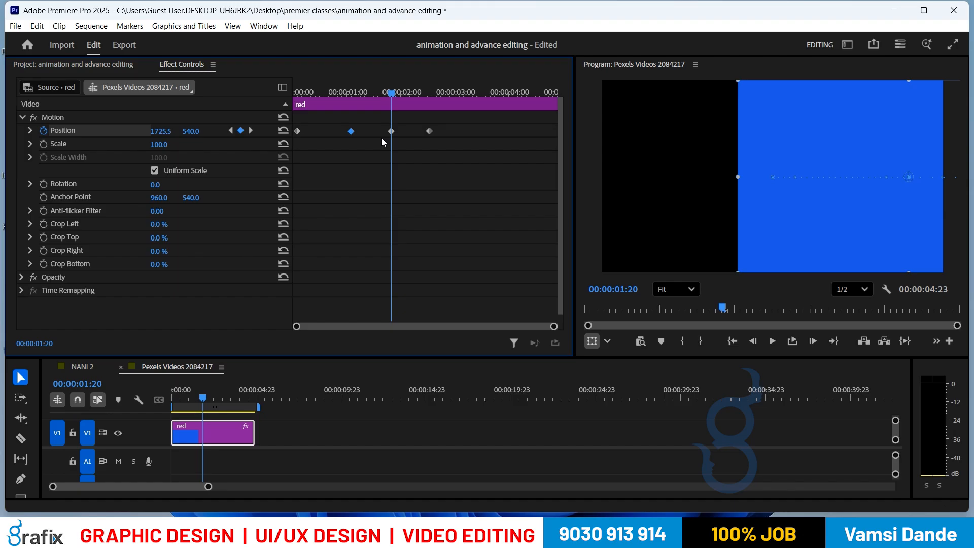
drag(384, 96, 373, 99)
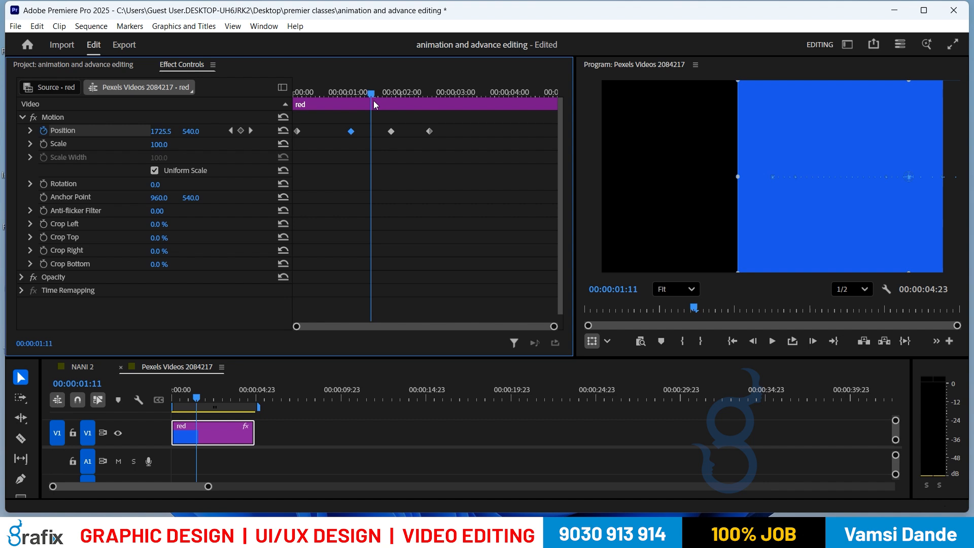
drag(374, 100, 437, 101)
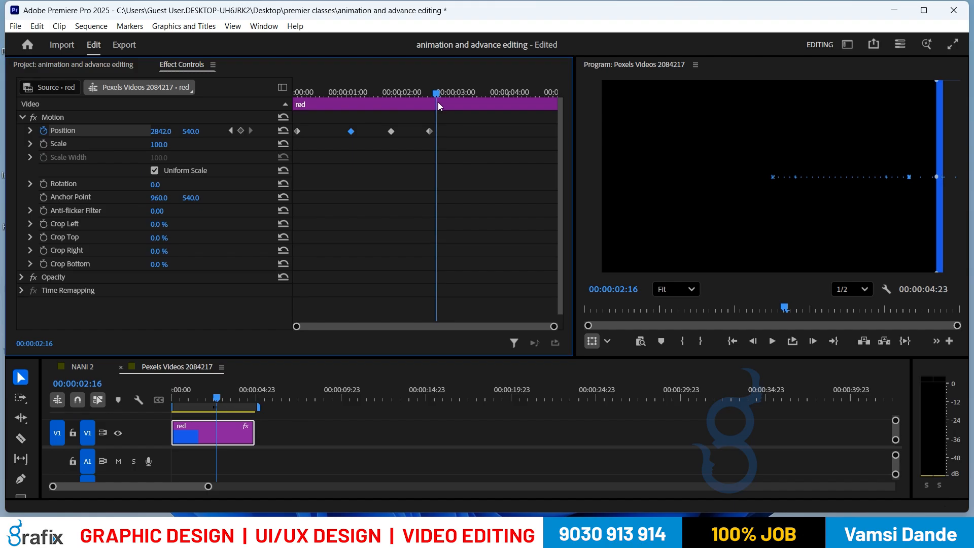
click(357, 91)
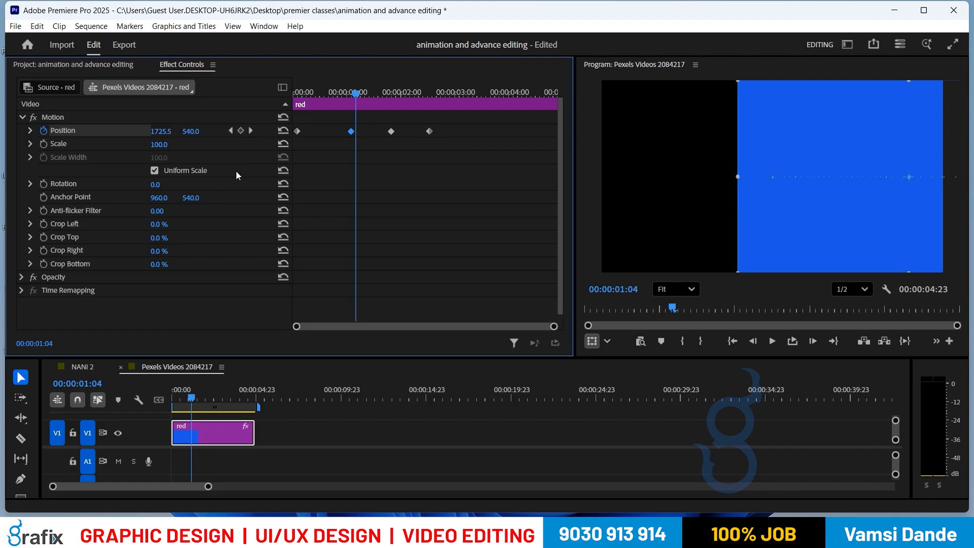
Delete the two middle Position keyframes that pause the slide.
drag(339, 122, 396, 150)
drag(336, 119, 400, 154)
key(Delete)
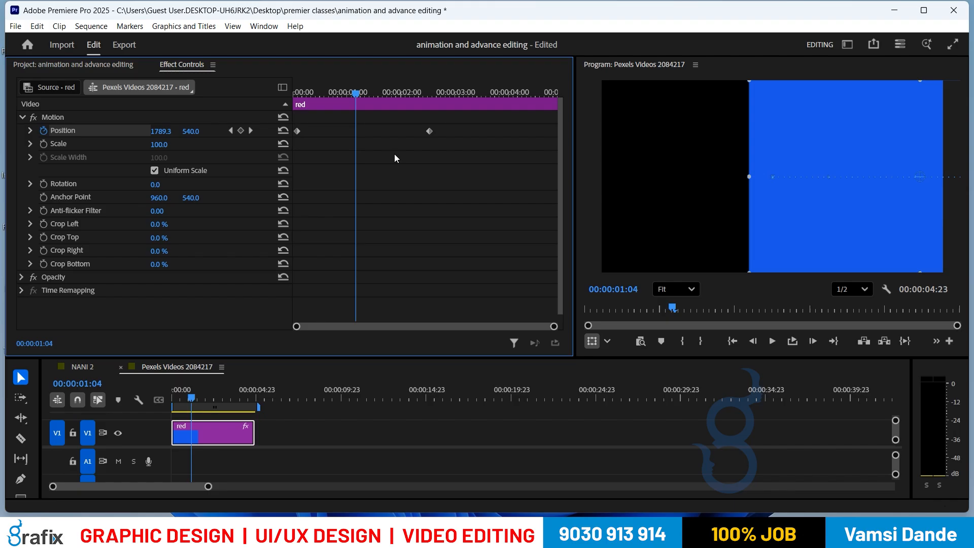
Set Position X to -1090 at the first keyframe, 00:00:00:02, and delete the old end keyframe.
drag(355, 93, 299, 95)
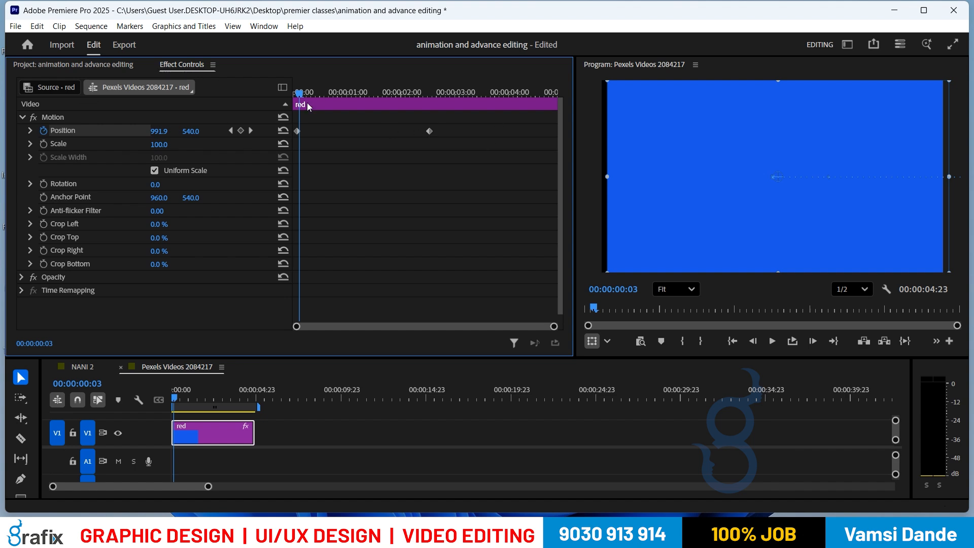
click(229, 131)
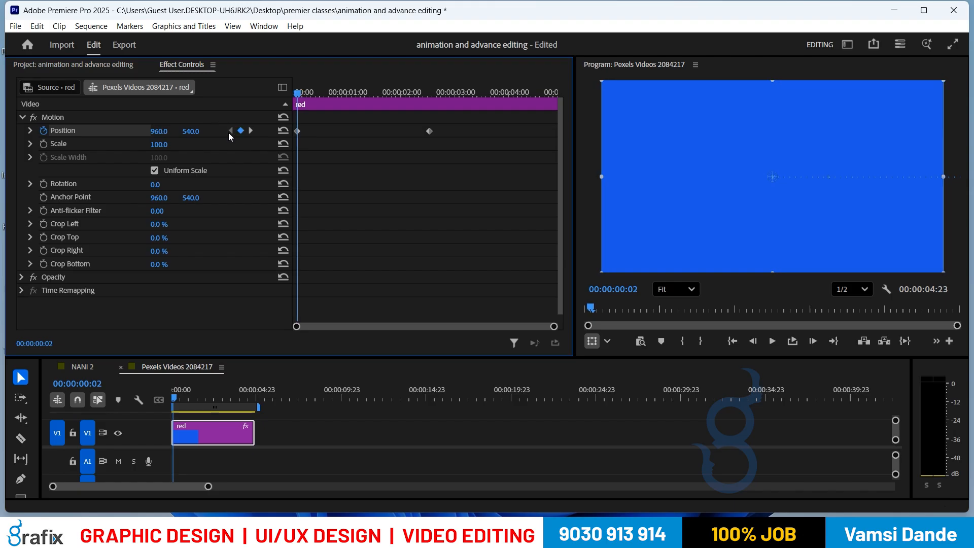
drag(161, 129, 96, 130)
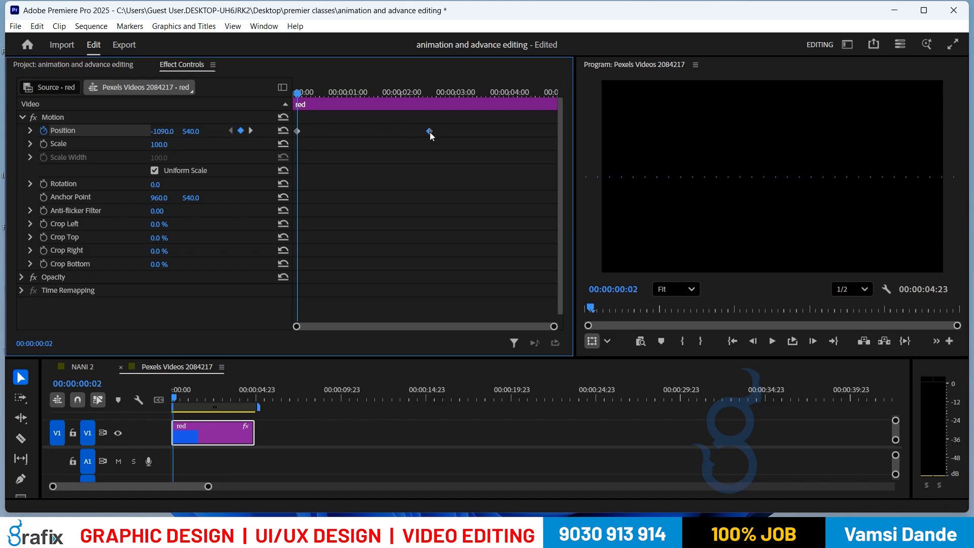
Reset Position at 00:00:00:18 and hold it with another Position keyframe at 00:00:01:05.
drag(330, 90, 333, 90)
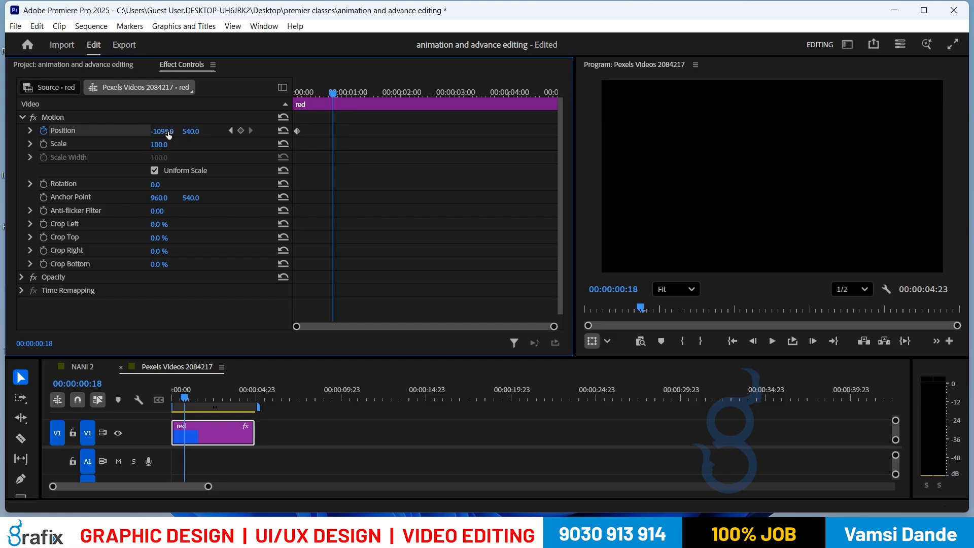
click(283, 131)
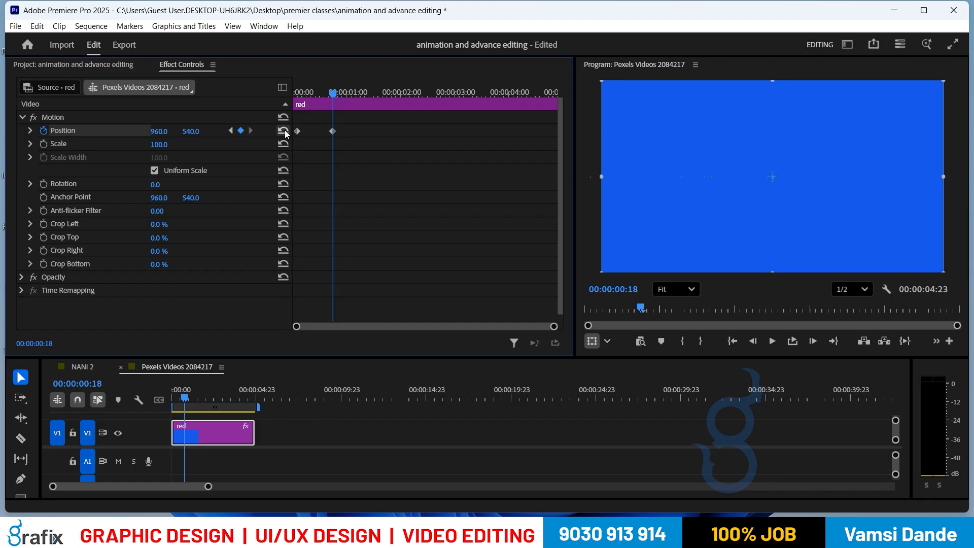
drag(353, 94, 361, 95)
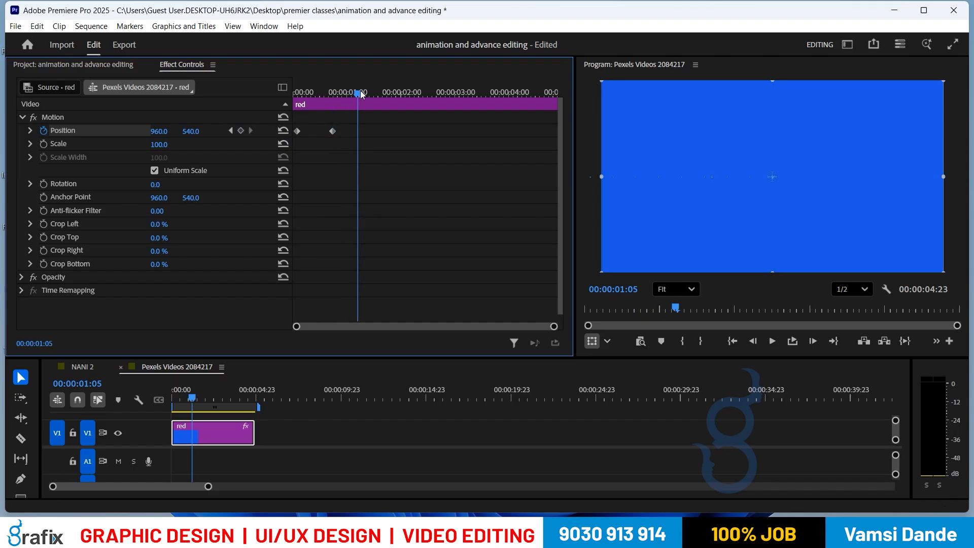
click(242, 131)
Animate Rotation from 0° at 00:00:01:05 to 1x1.0° at 00:00:01:18.
click(44, 186)
drag(366, 93, 390, 89)
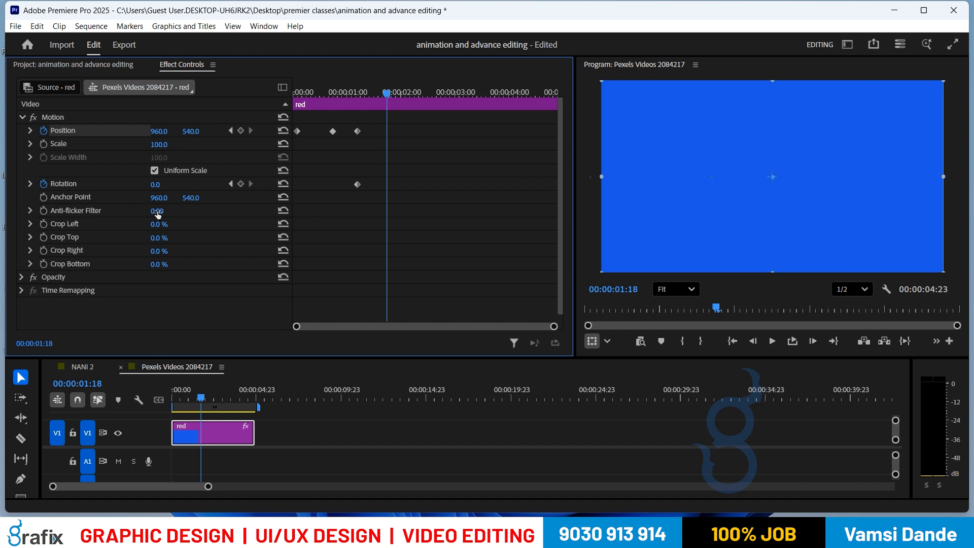
mouse_move(155, 182)
mouse_down()
mouse_move(272, 183)
mouse_move(163, 180)
mouse_up()
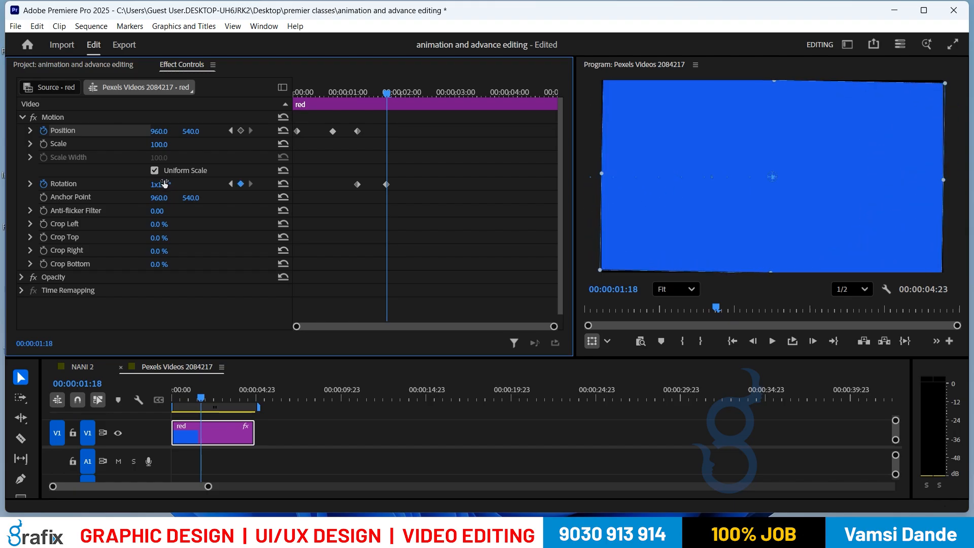
Add Position and Scale keyframes at 00:00:02:03 and reduce Scale to 37 at 00:00:02:21.
drag(319, 93, 407, 93)
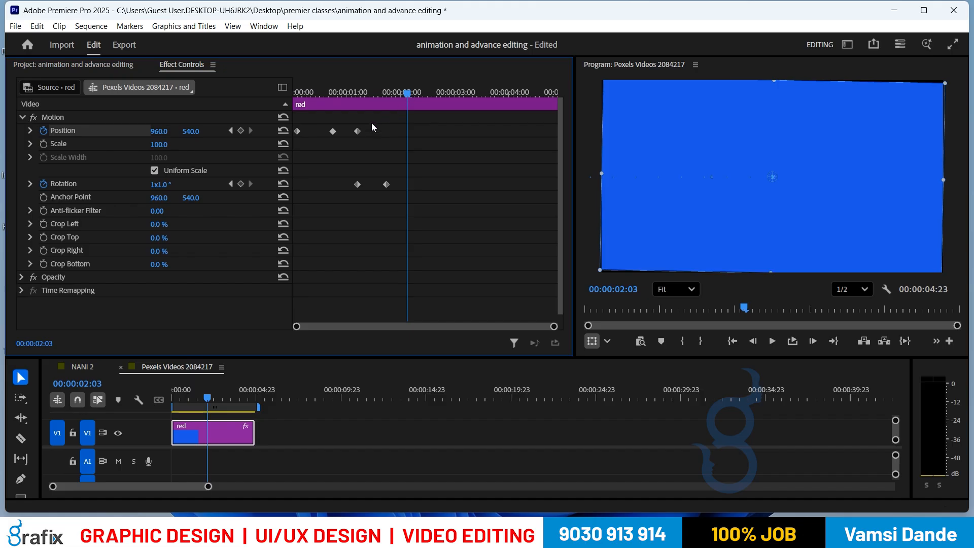
click(241, 131)
click(44, 144)
drag(406, 94, 448, 93)
click(158, 144)
text(67)
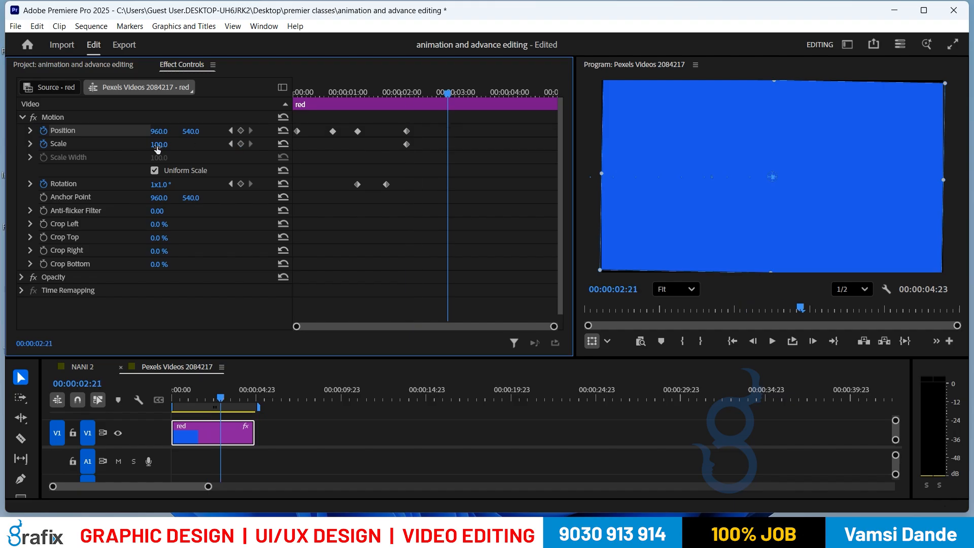
key(Return)
drag(157, 145, 142, 144)
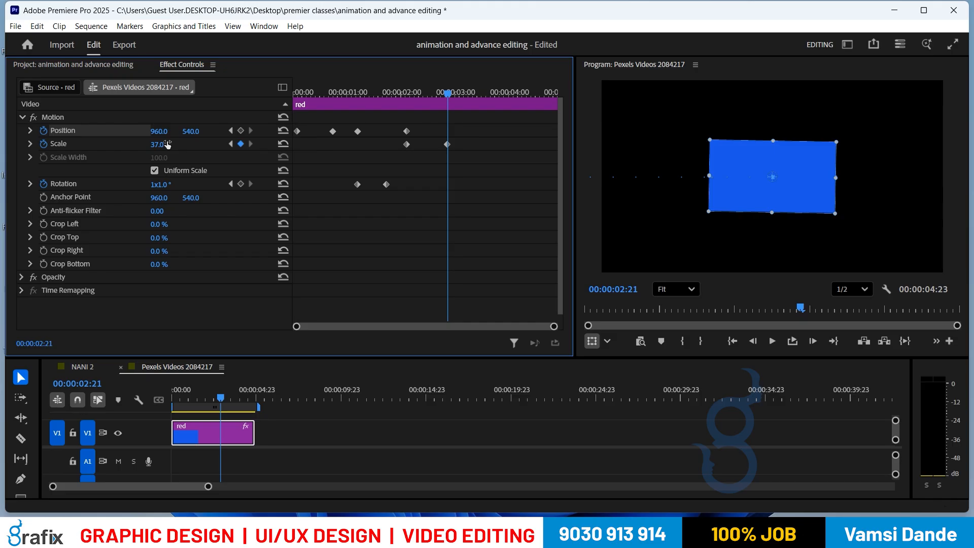
Animate the matte's exit with a Position hold at 00:00:03:07 and X 2364 at 00:00:03:19, and play the sequence from the start.
drag(448, 92, 470, 92)
click(241, 130)
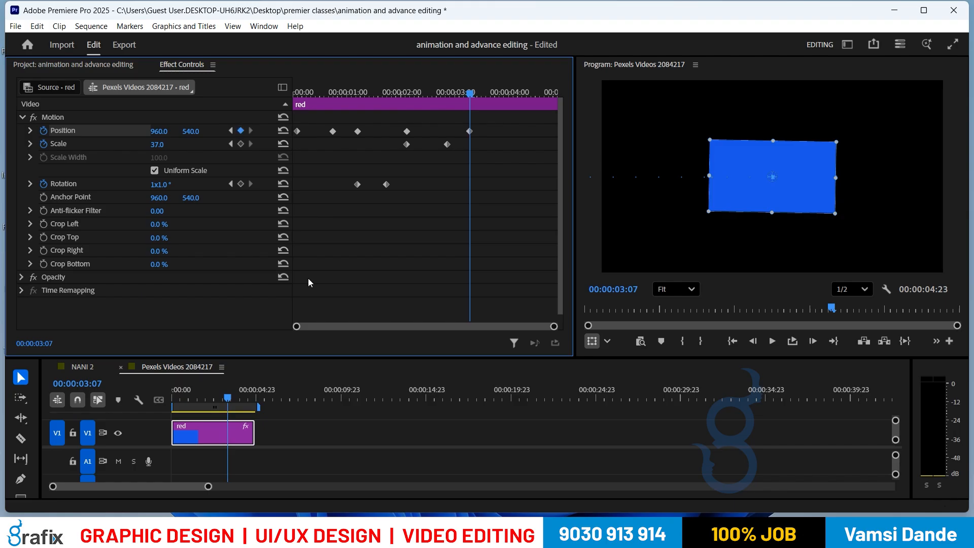
drag(469, 93, 498, 94)
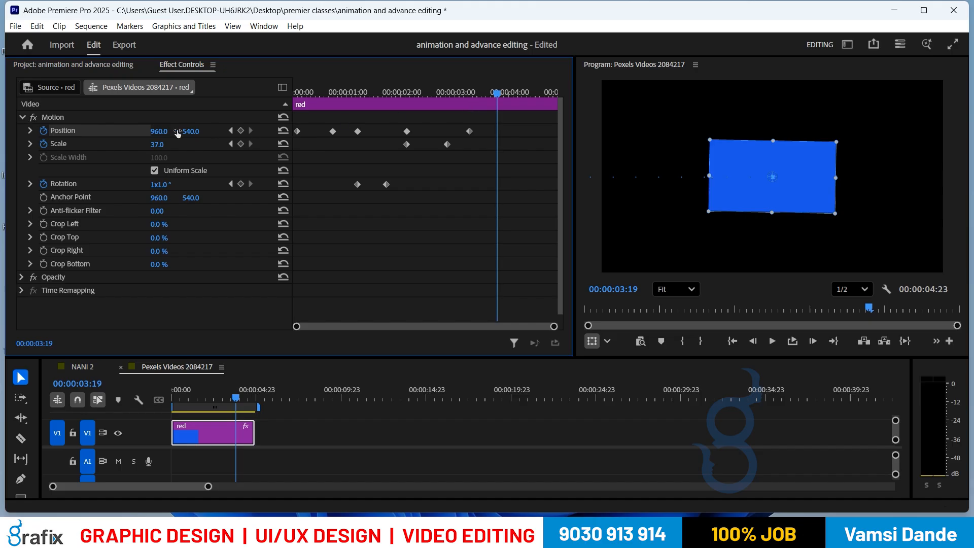
mouse_move(158, 131)
mouse_down()
mouse_move(242, 131)
mouse_move(166, 130)
mouse_up()
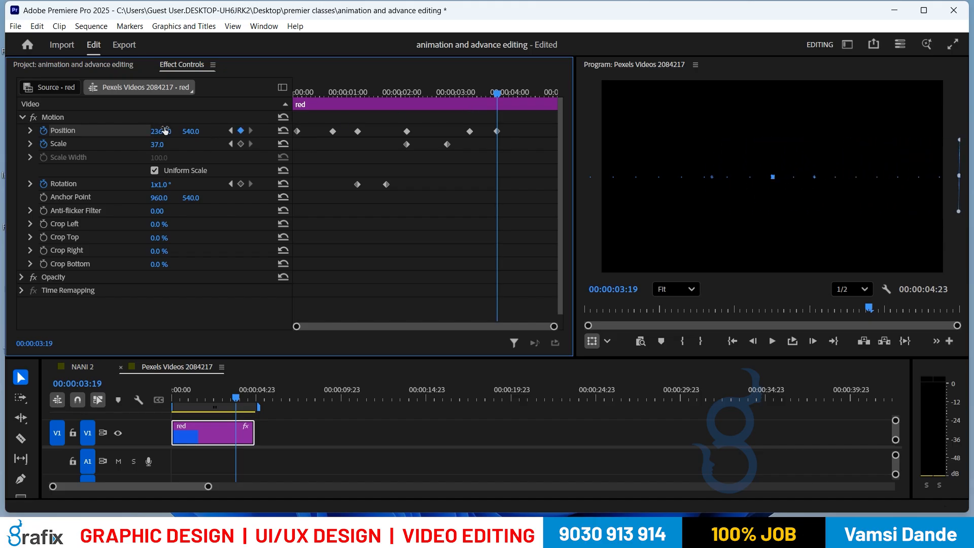
drag(350, 97, 290, 98)
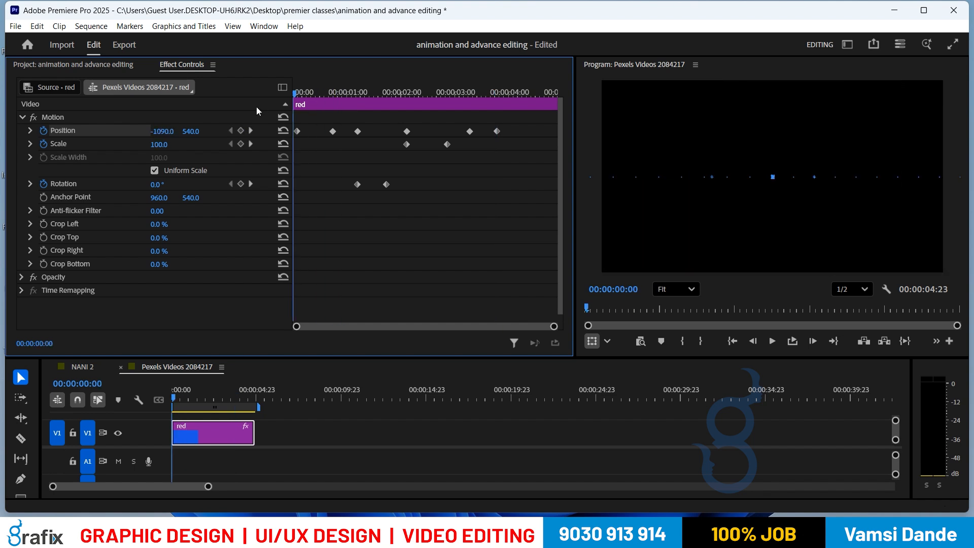
key(space)
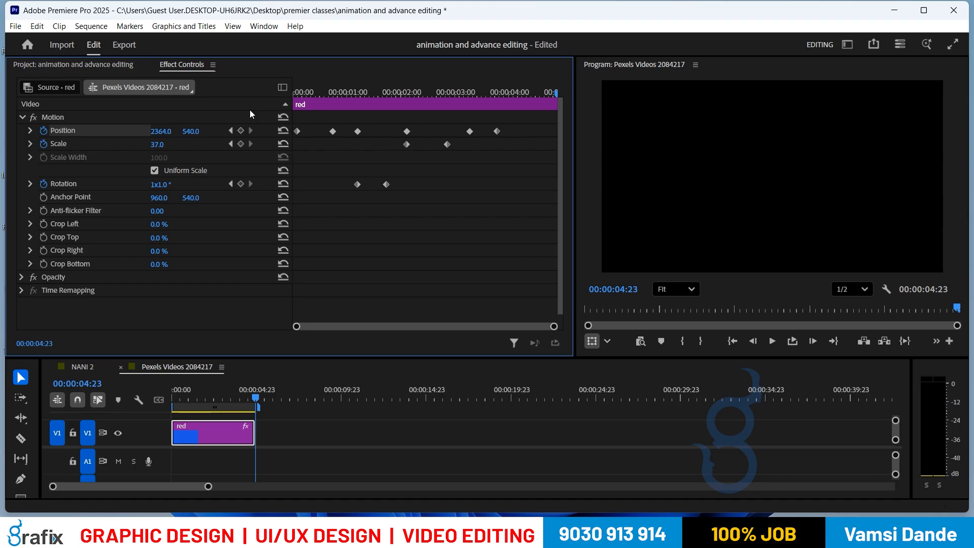
Swap the effect timing by moving the Rotation keyframes to about 00:00:02:08 and 00:00:02:21 and the Scale keyframes to about 00:00:01:05 and 00:00:01:23.
drag(337, 174, 385, 196)
mouse_move(384, 141)
mouse_down()
mouse_move(459, 156)
mouse_move(396, 147)
mouse_up()
click(344, 181)
drag(376, 184, 418, 181)
drag(406, 156, 341, 139)
mouse_move(355, 145)
mouse_down()
mouse_move(405, 148)
mouse_move(369, 144)
mouse_move(397, 149)
mouse_move(360, 159)
mouse_move(358, 148)
mouse_up()
Review the animation with Scale before Rotation by scrubbing through the sequence, and return to the project's media items.
drag(342, 89, 510, 98)
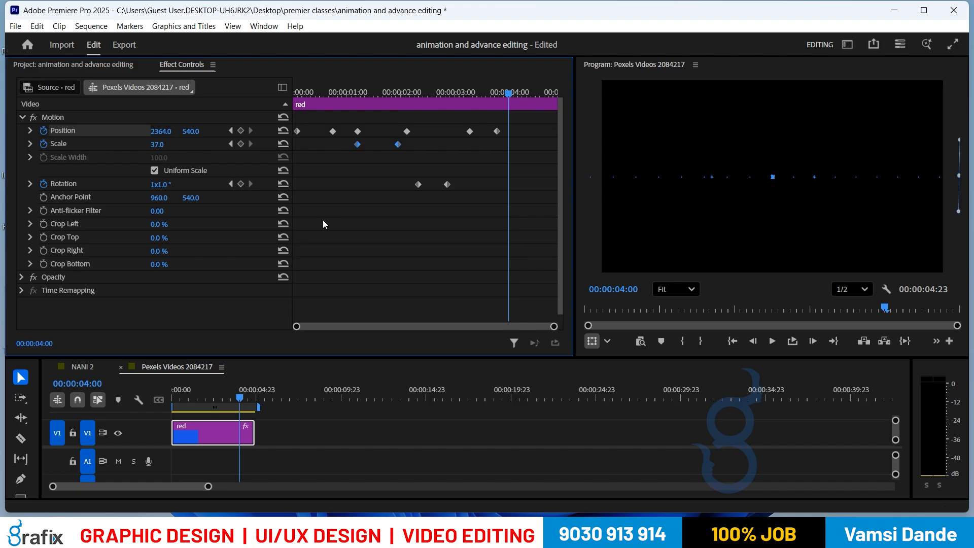
drag(183, 407, 175, 427)
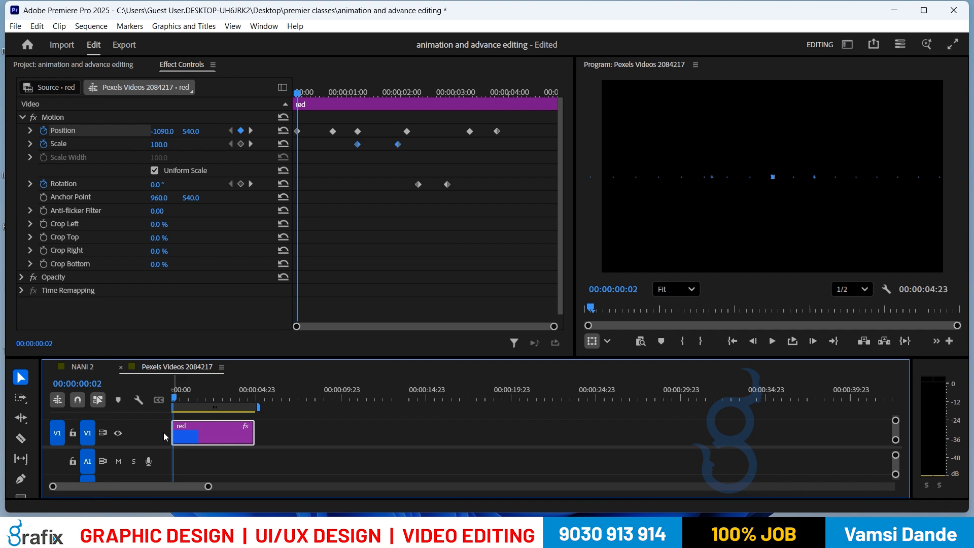
drag(222, 395, 275, 388)
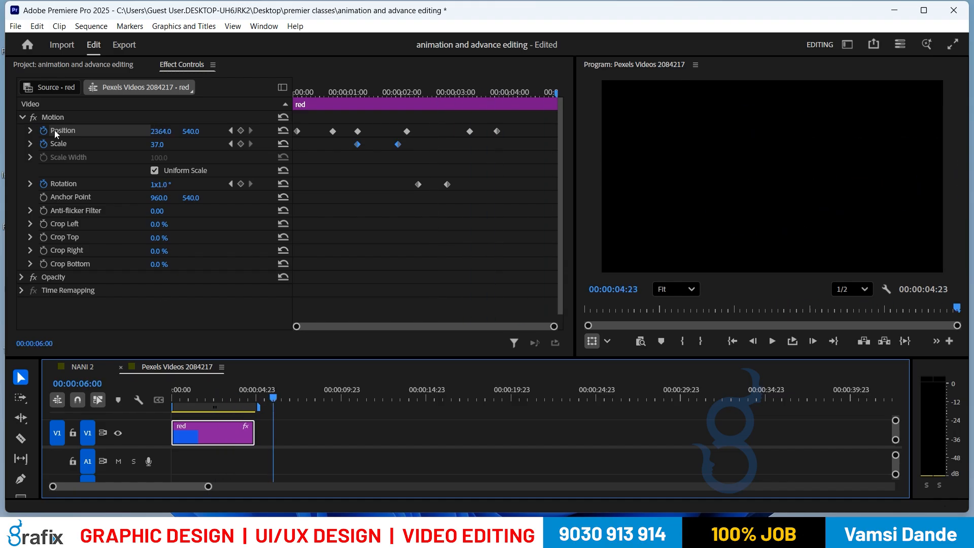
key(shift+1)
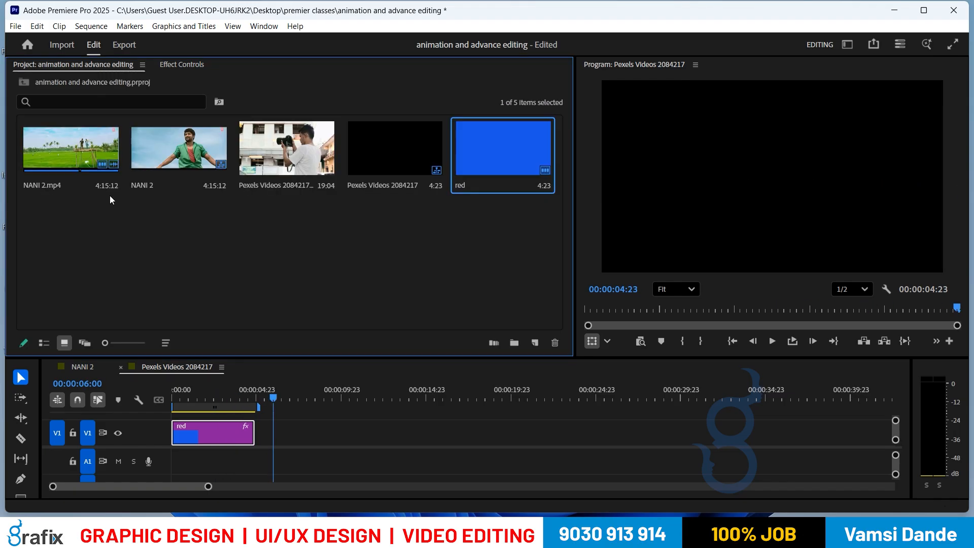
Create a new sequence named split screen with the HD 1080p 23.976 fps preset, and enlarge the program preview area.
click(535, 343)
click(547, 363)
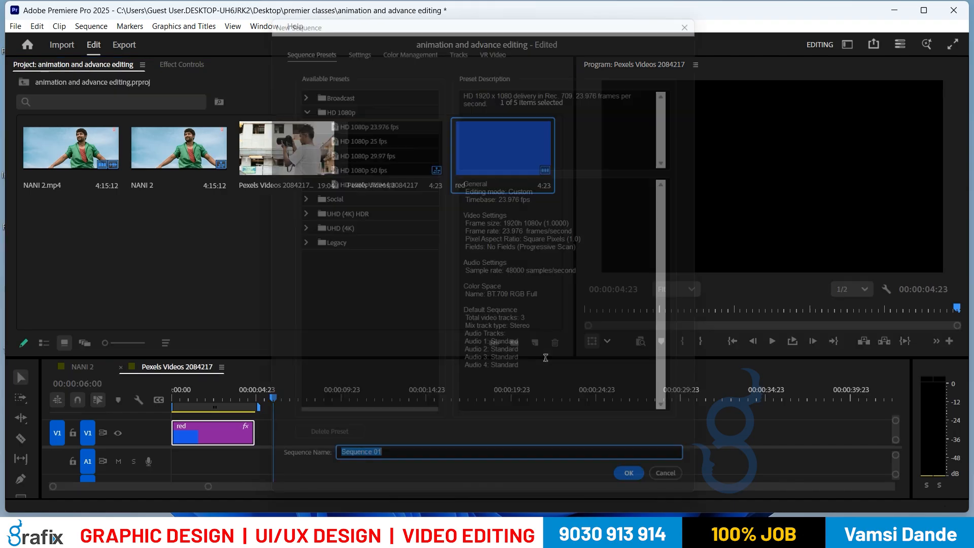
text(S)
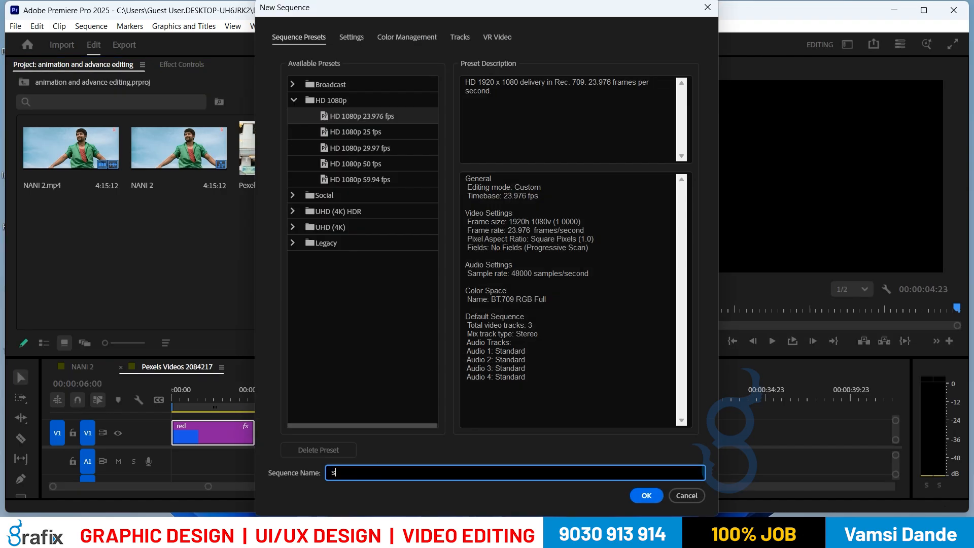
text(plit screen)
key(Return)
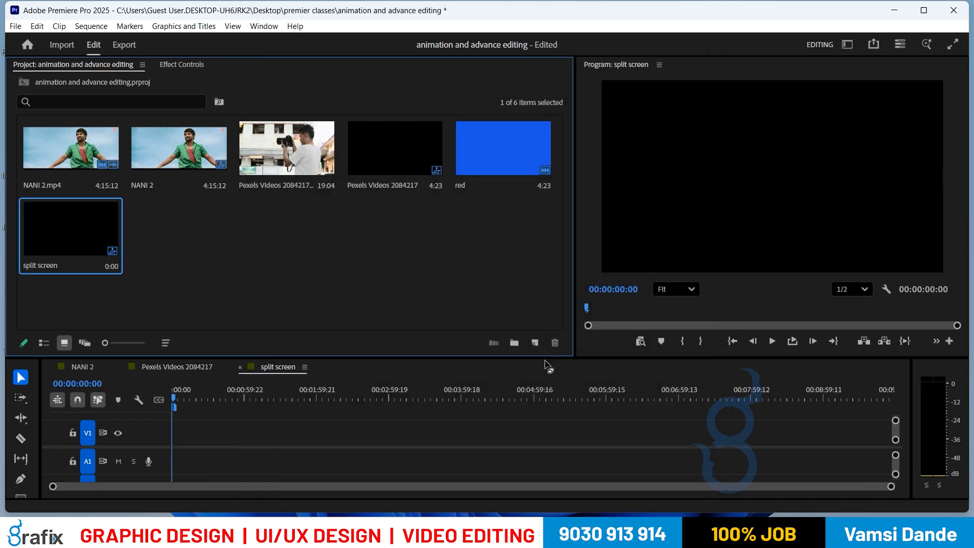
drag(575, 234, 526, 234)
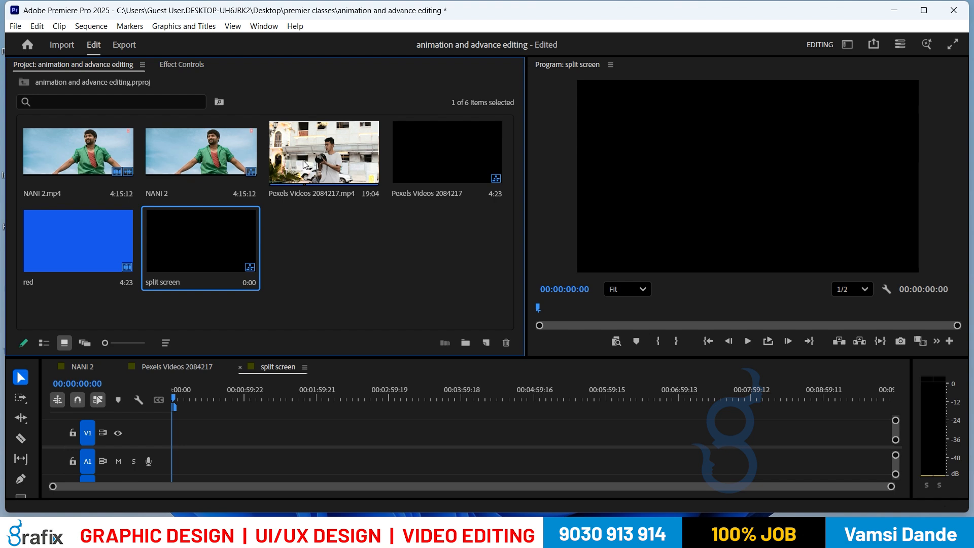
click(486, 343)
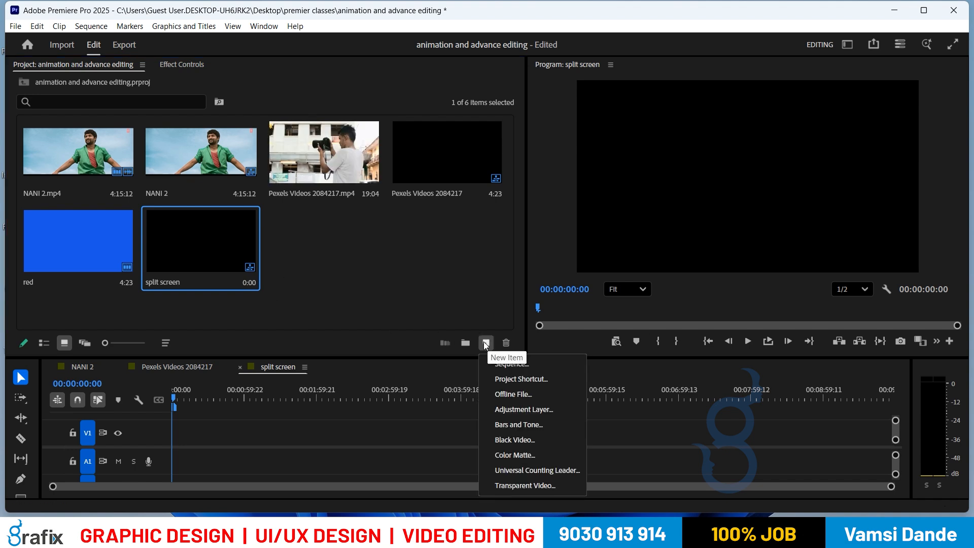
click(512, 365)
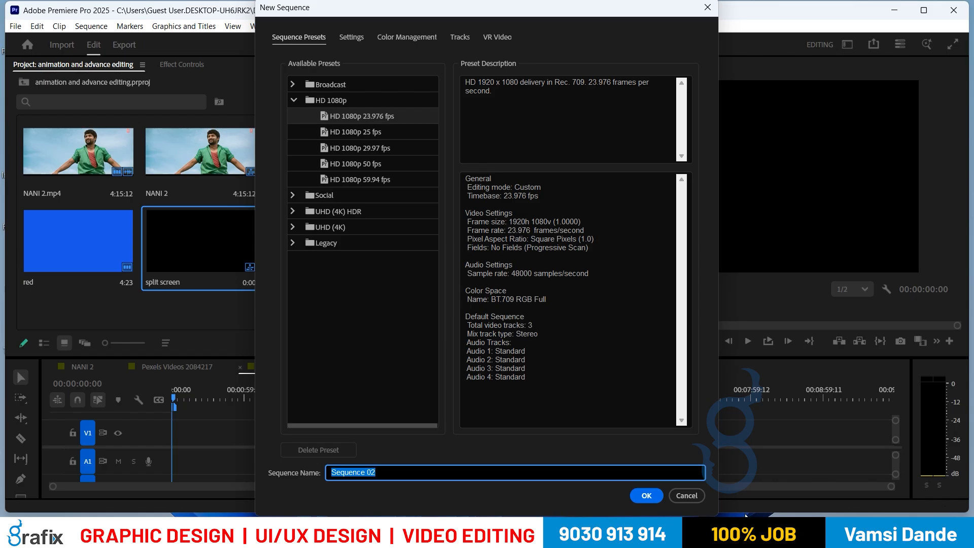
click(690, 497)
Place Pexels Videos 2084217.mp4 at the start of V1 in the split screen sequence and set its Scale to 50.
click(396, 298)
drag(330, 164, 152, 439)
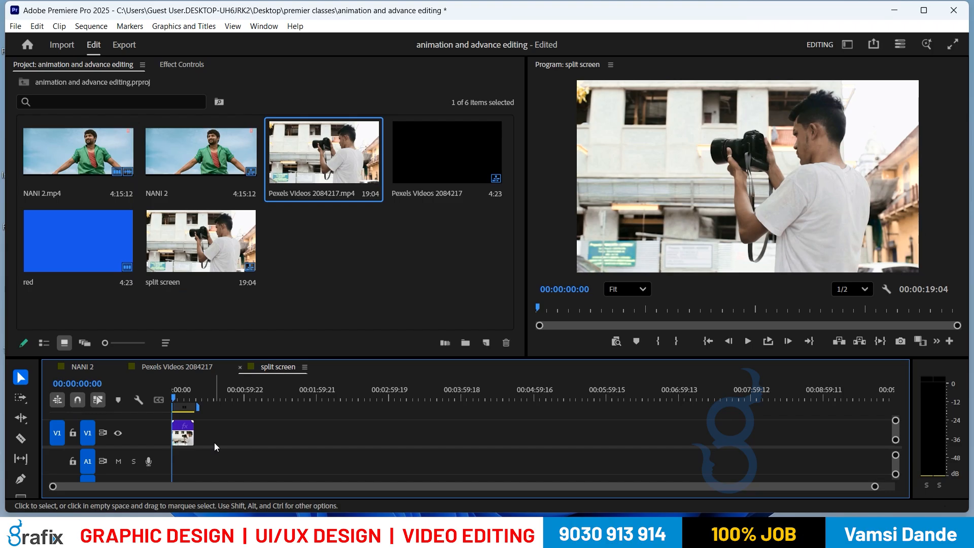
click(183, 435)
click(183, 65)
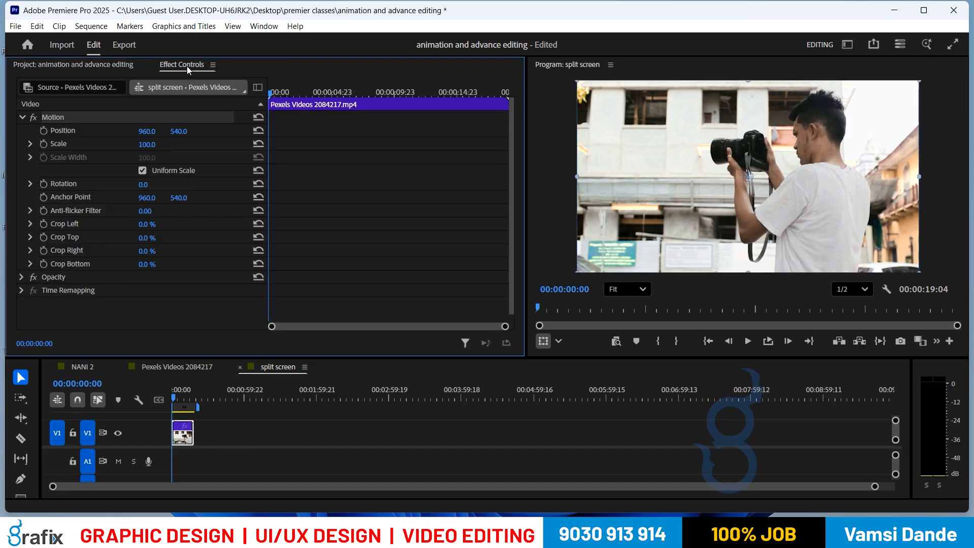
drag(155, 141, 154, 141)
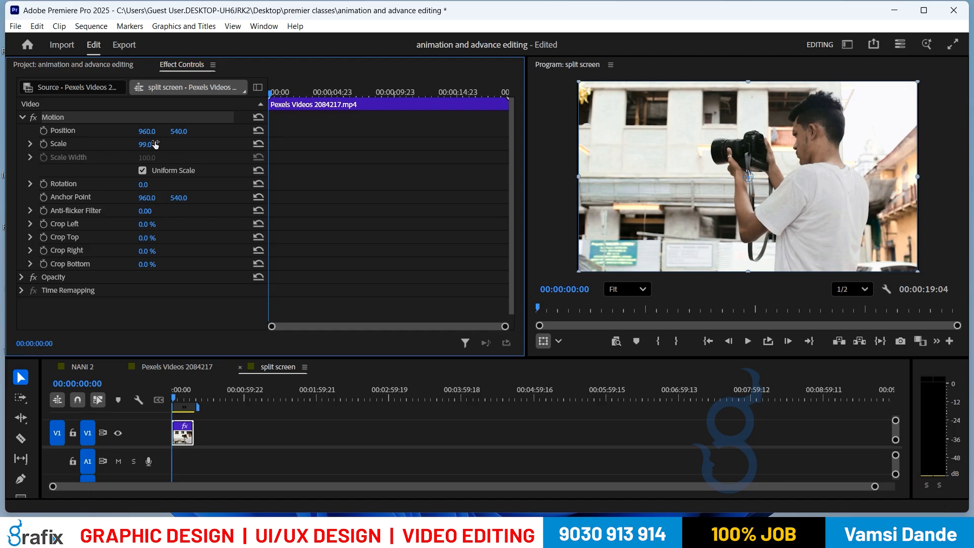
click(155, 142)
text(50)
key(Return)
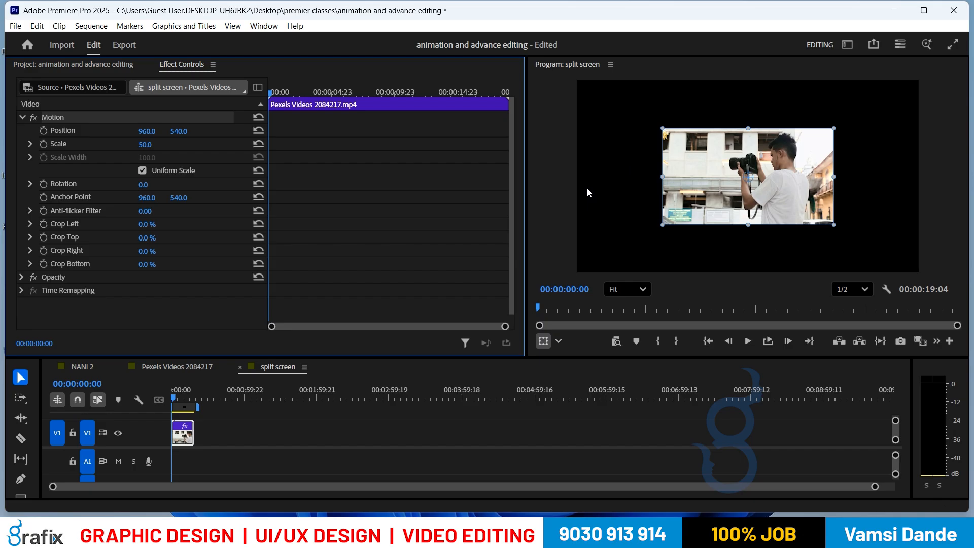
Undo a freehand move of the clip and align it to the frame's left edge with Anchor Point X 0 and Position X 0.
mouse_move(722, 185)
mouse_down()
mouse_move(604, 189)
mouse_move(746, 172)
mouse_move(670, 148)
mouse_move(533, 148)
mouse_move(714, 175)
mouse_move(721, 193)
mouse_up()
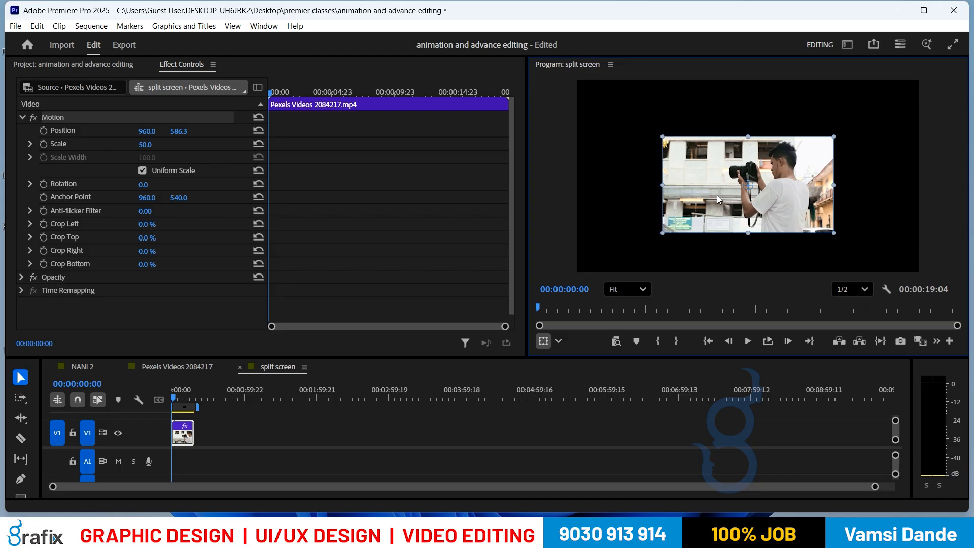
key(ctrl+z)
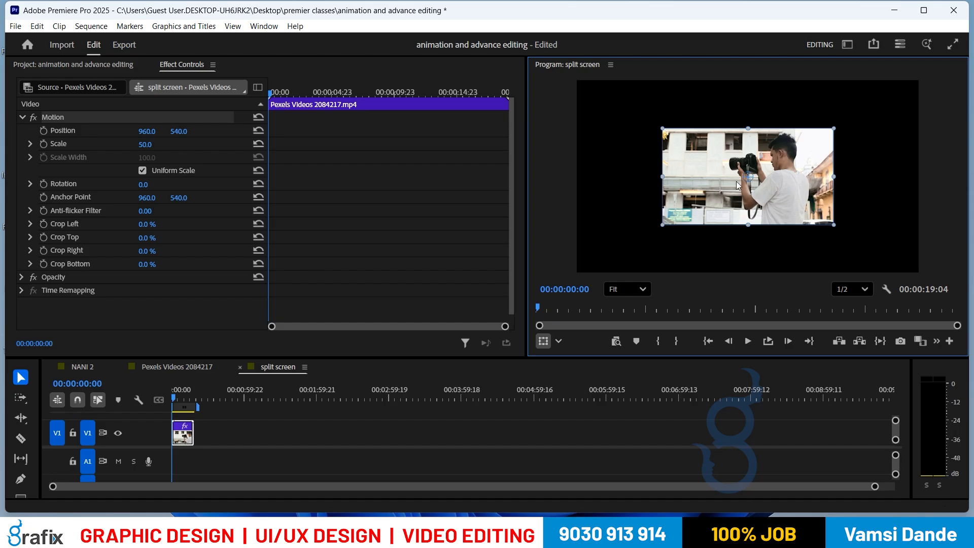
click(148, 196)
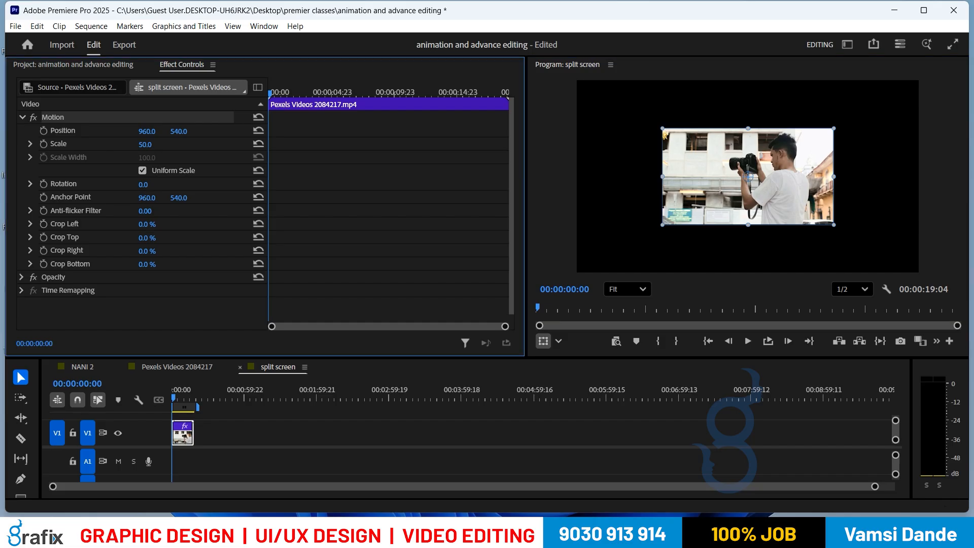
text(0)
key(Return)
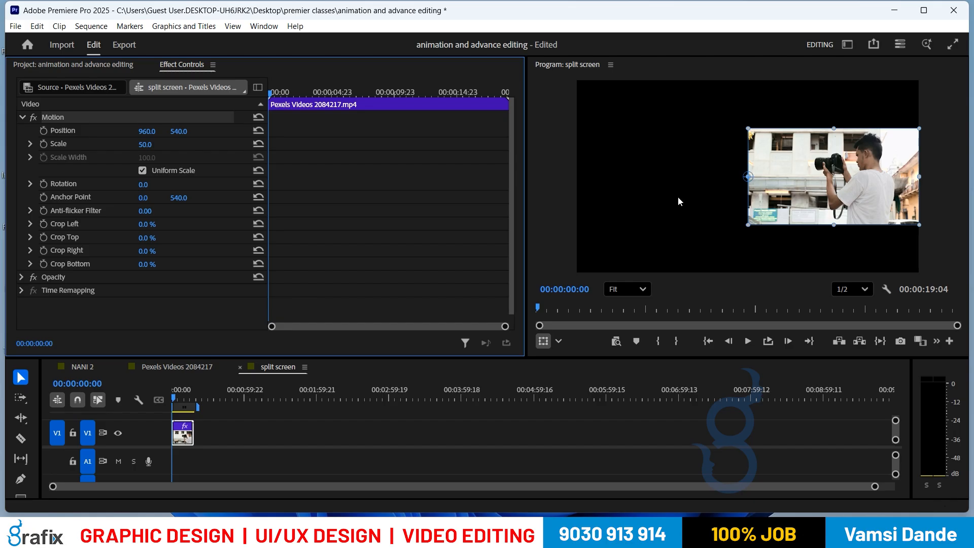
drag(146, 132, 144, 132)
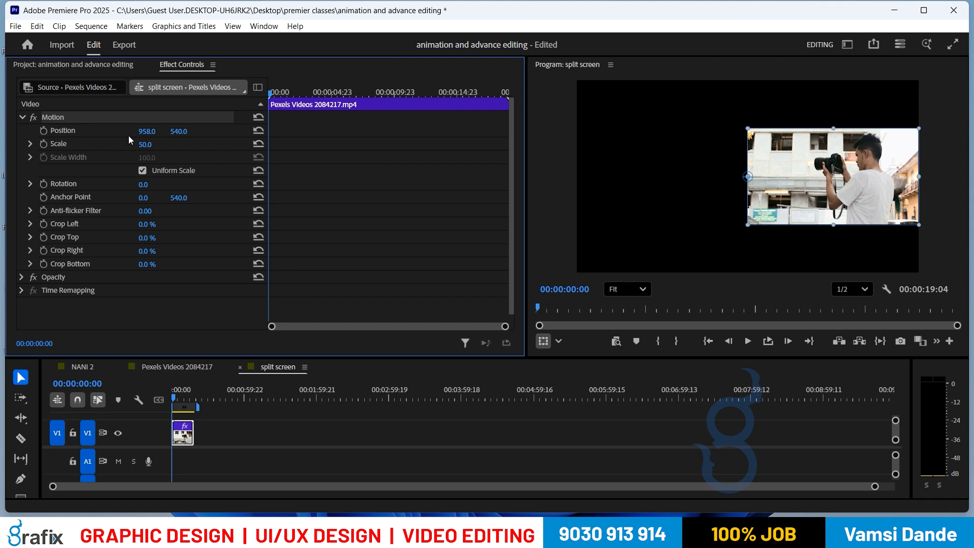
click(149, 130)
text(0)
key(Return)
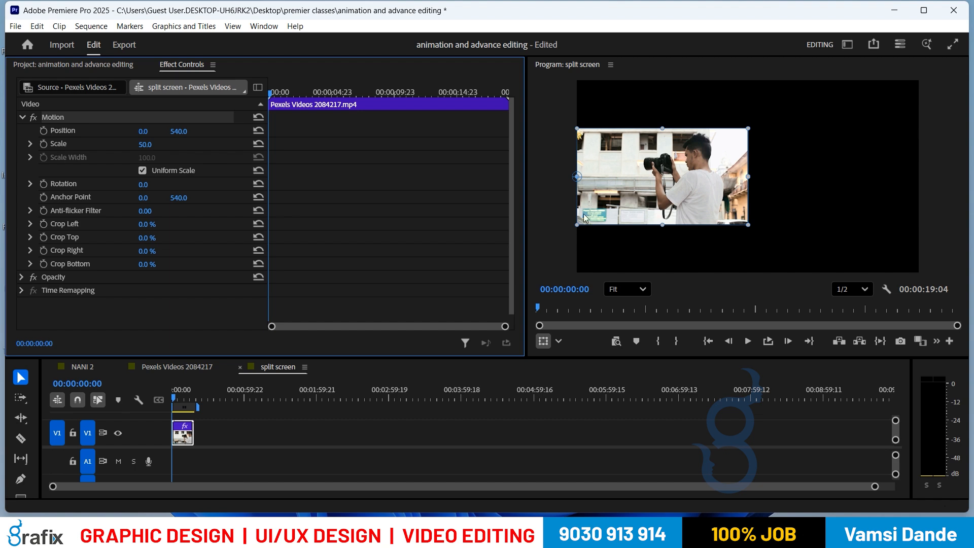
Move the clip into the frame's top-left corner by setting Anchor Point Y and Position Y to 0.
click(180, 196)
text(0)
key(Return)
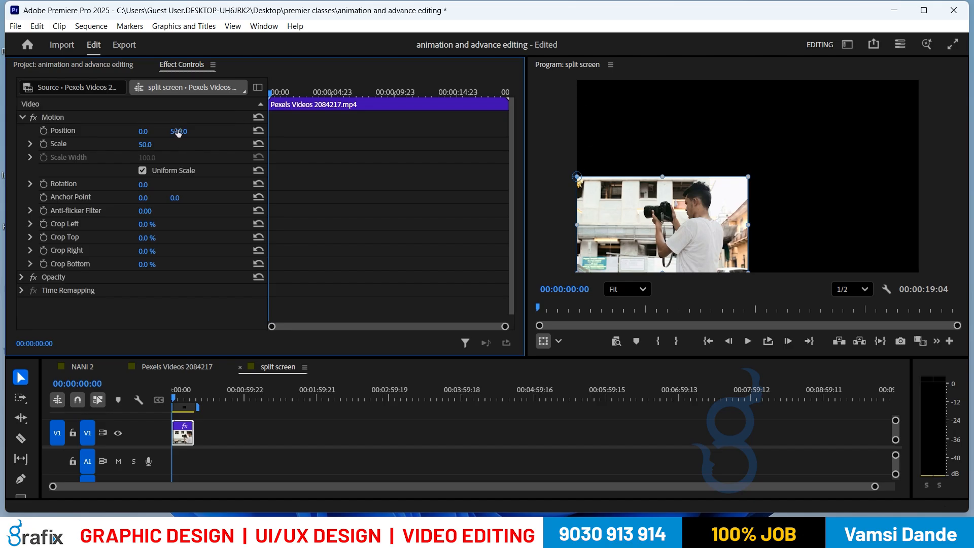
text(0)
key(Return)
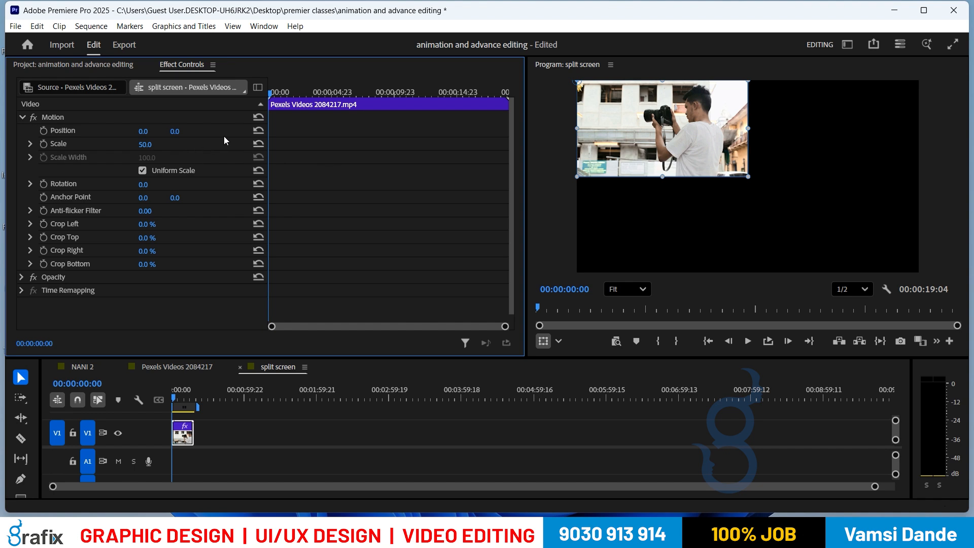
Reset Position and Anchor Point, and place the clip in the frame's top-right corner with Anchor Point 0, 0 and Position Y 0.
click(260, 130)
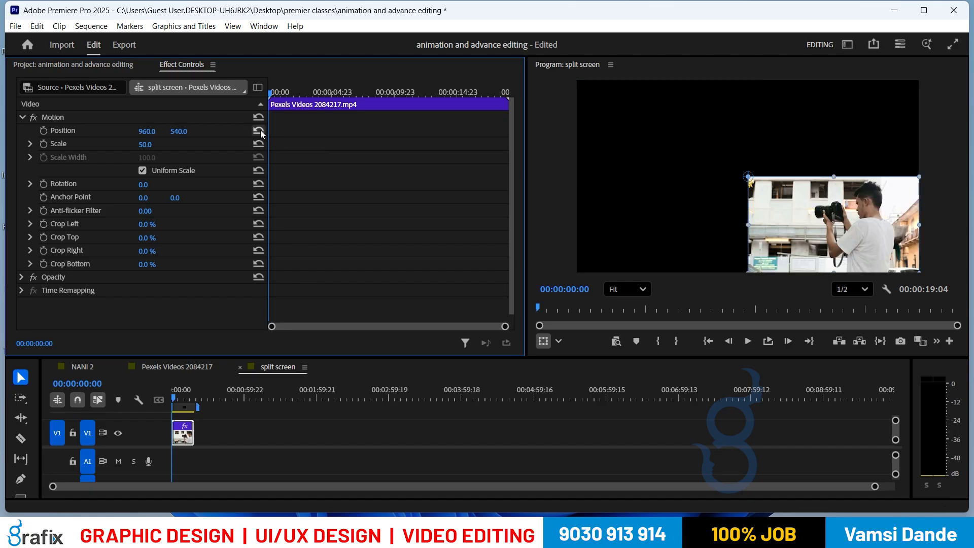
click(259, 198)
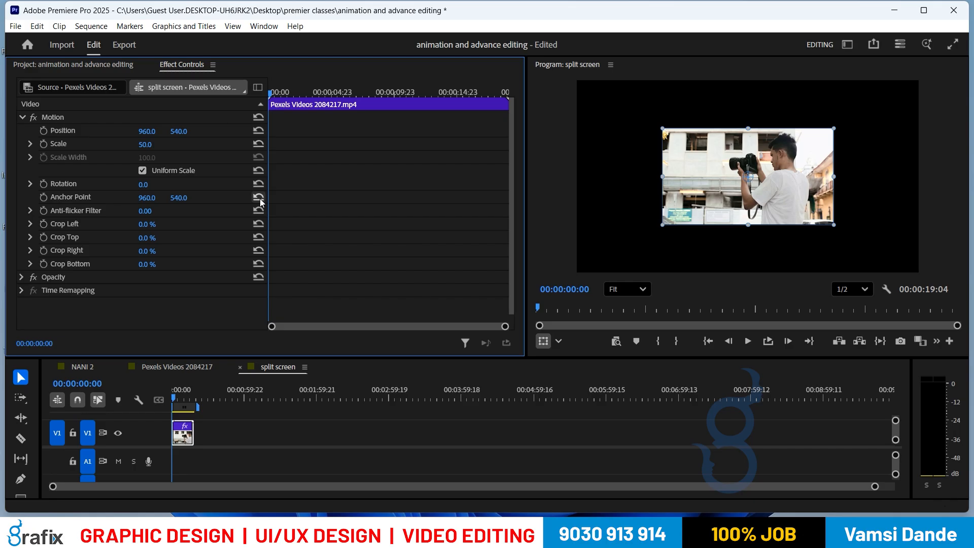
click(147, 197)
text(0)
key(Return)
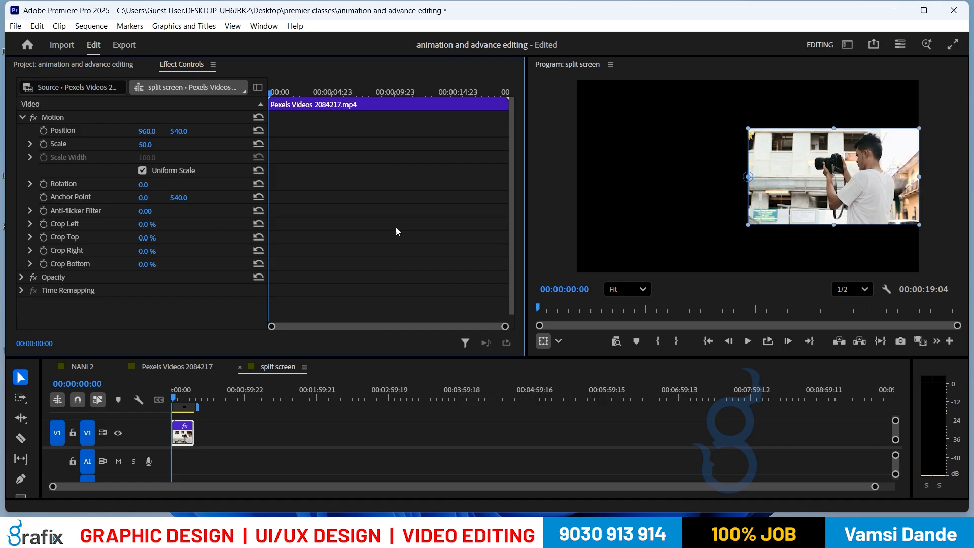
click(178, 198)
text(0)
key(Return)
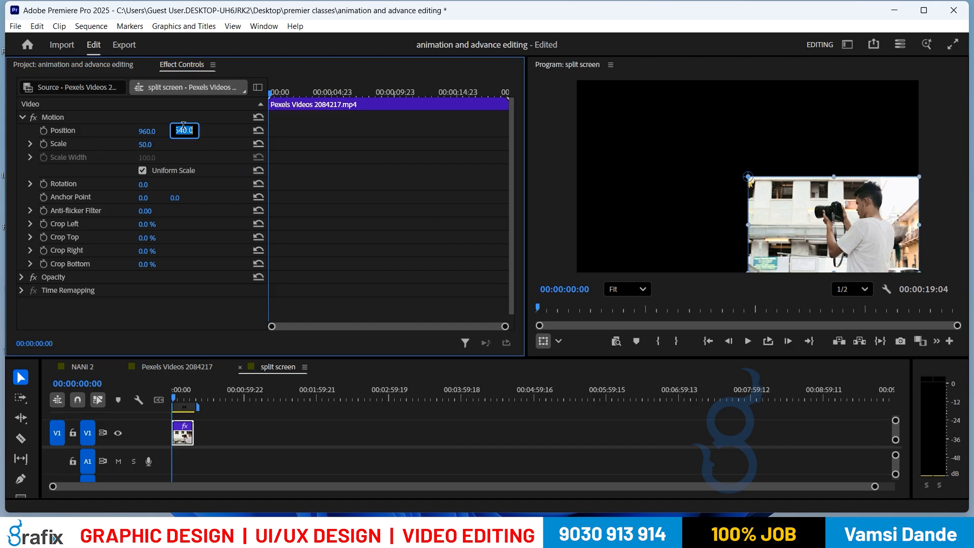
text(0)
key(Return)
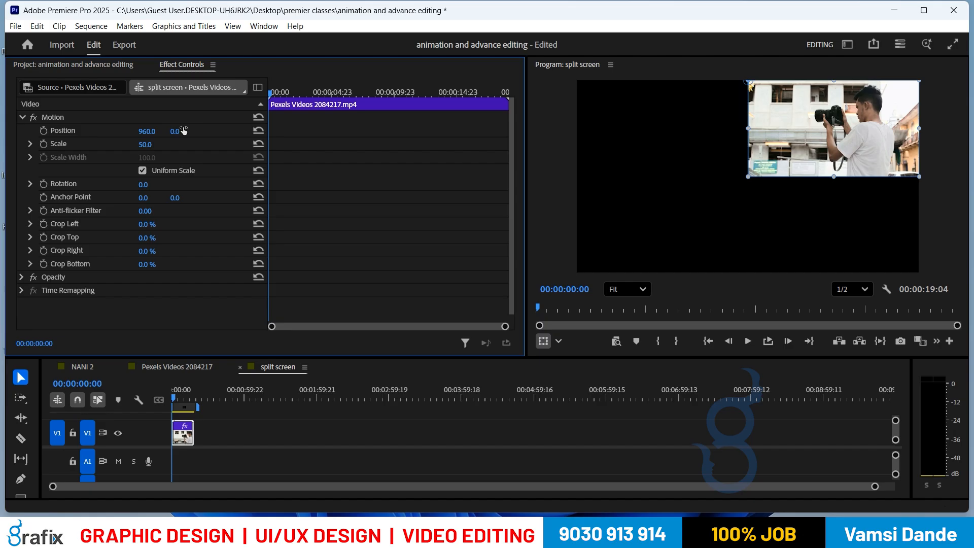
Reset Position and Anchor Point, and align the clip to the frame's top centre with Anchor Point Y 0 and Position Y 0.
click(259, 131)
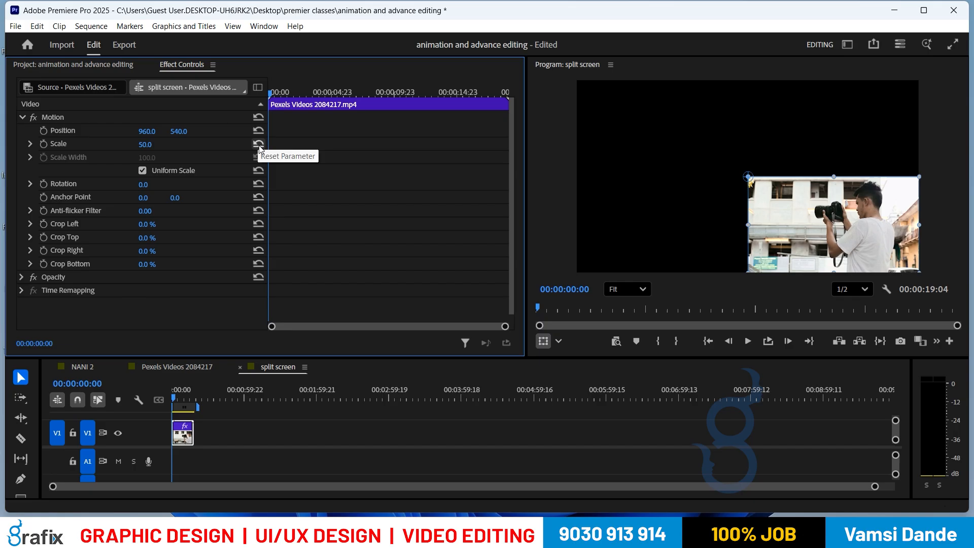
click(259, 198)
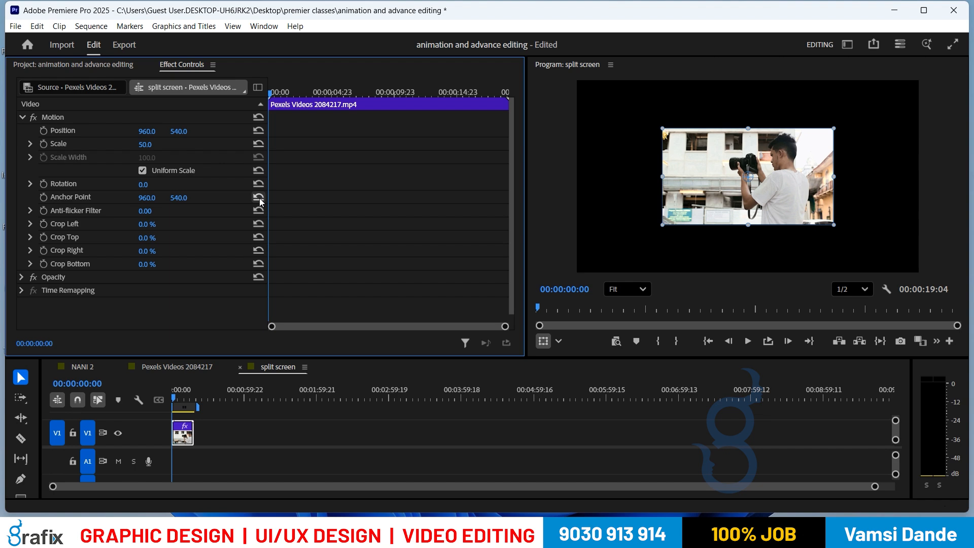
click(179, 197)
text(0)
key(Return)
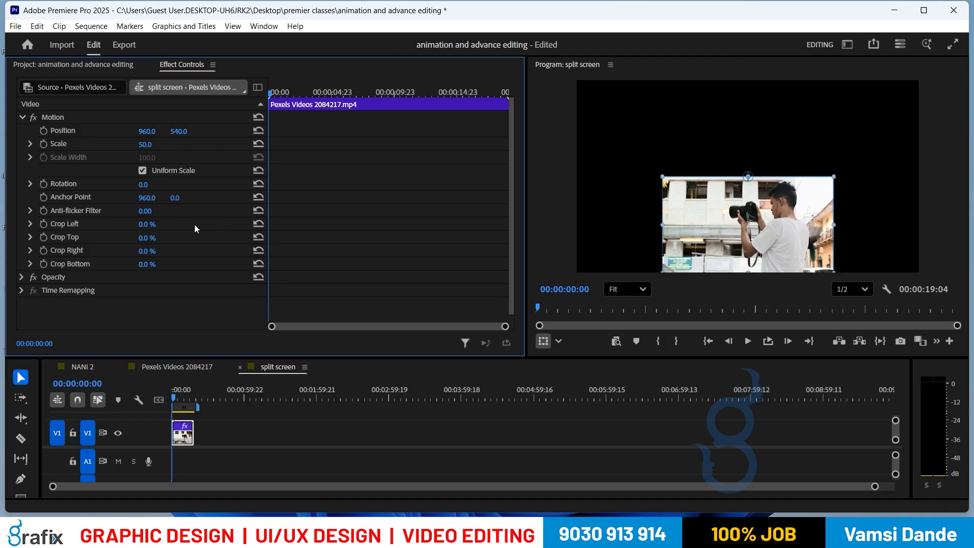
click(178, 131)
text(0)
key(Return)
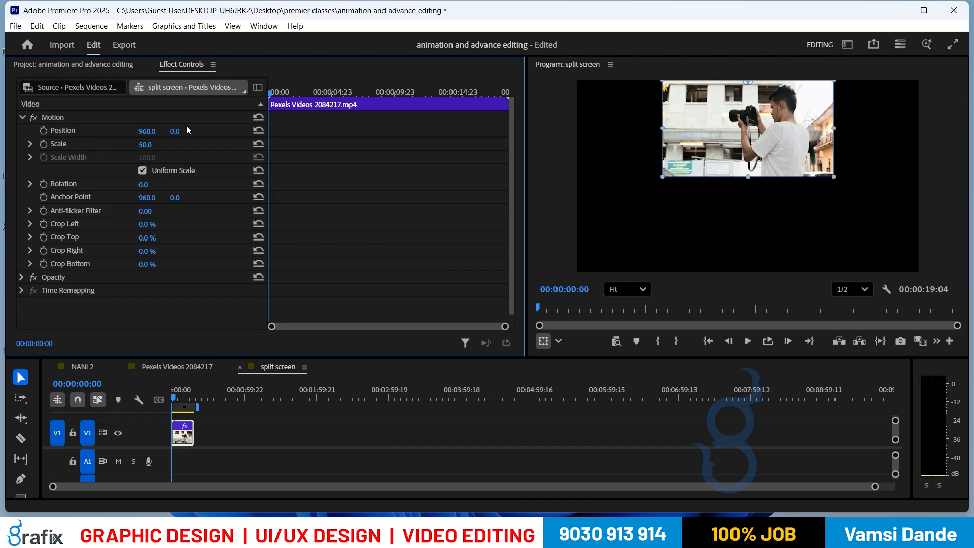
Reset Position and Anchor Point, and place the clip at the frame's left middle with Anchor Point X 0 and Position X 0.
click(257, 131)
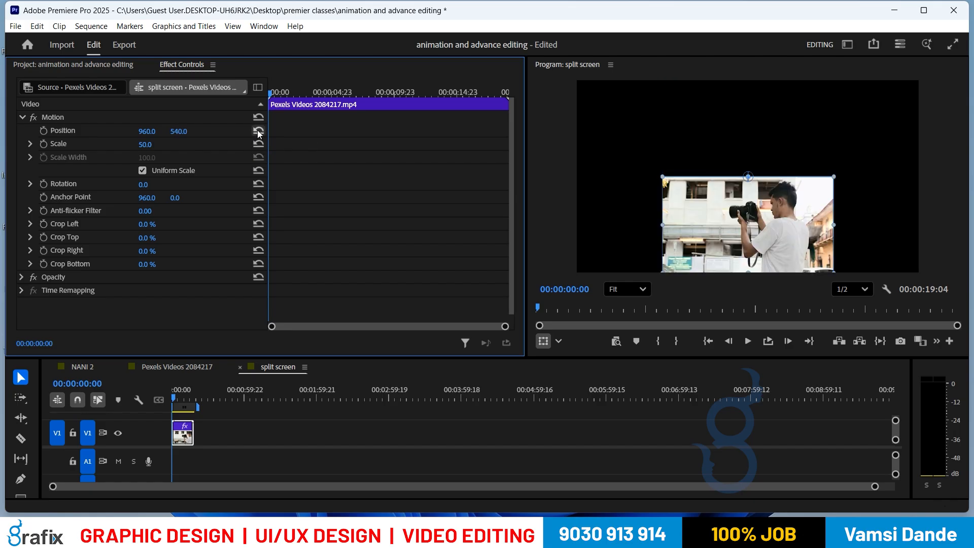
click(259, 198)
click(145, 198)
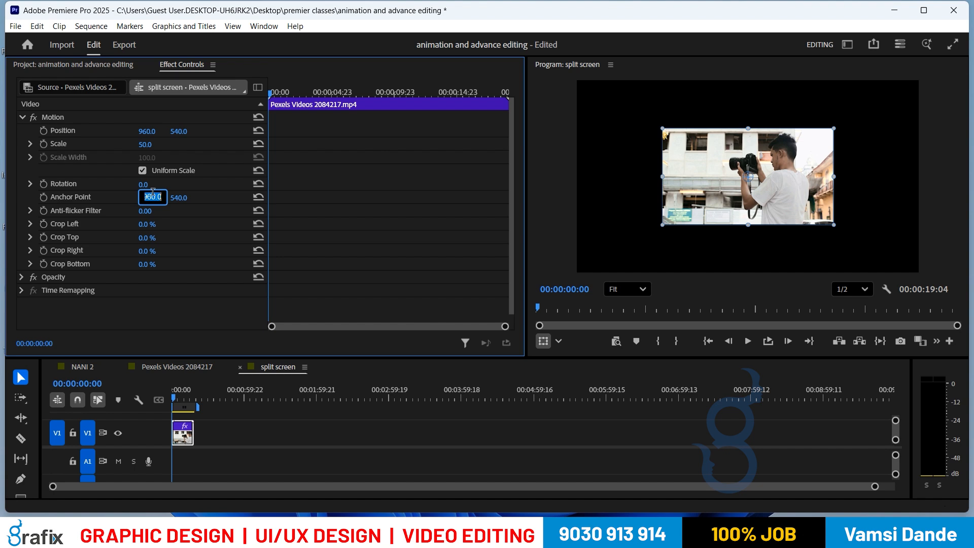
text(0)
key(Return)
click(149, 132)
text(0)
key(Return)
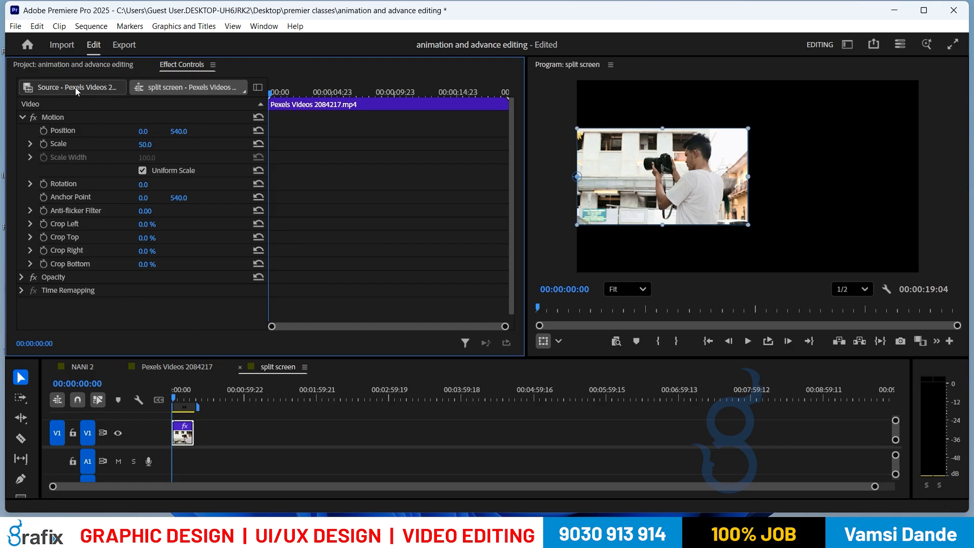
Open NANI 2.mp4 from the project media in the source preview and widen that preview.
click(75, 65)
click(98, 153)
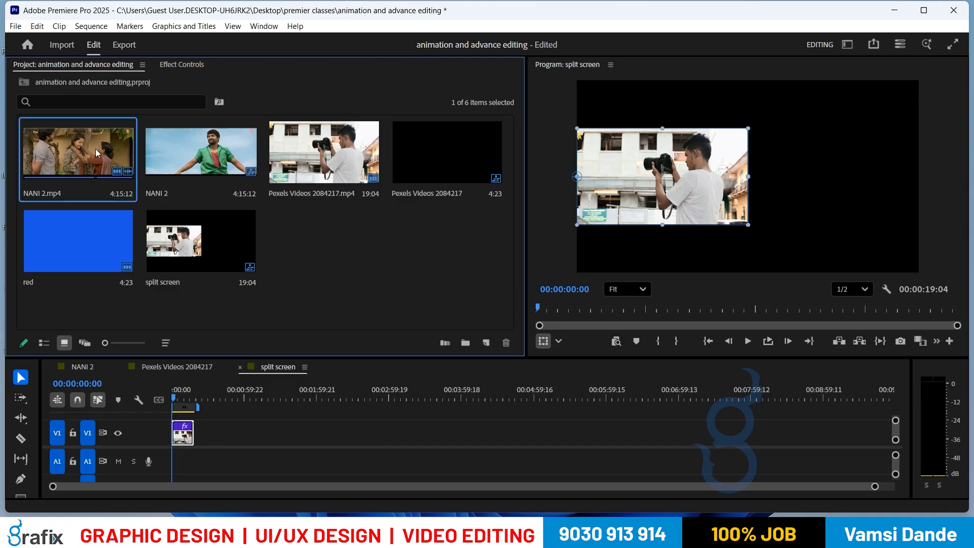
double_click(96, 149)
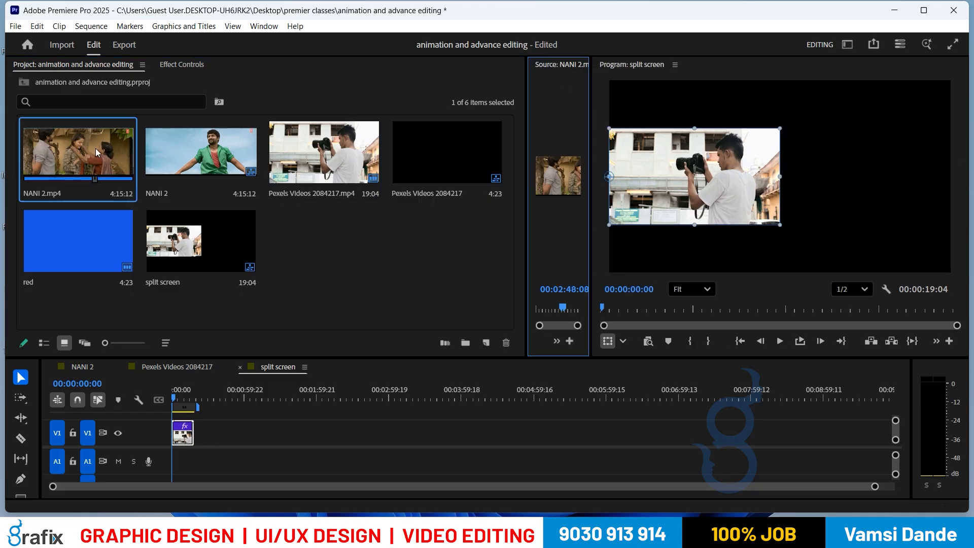
drag(526, 217, 205, 334)
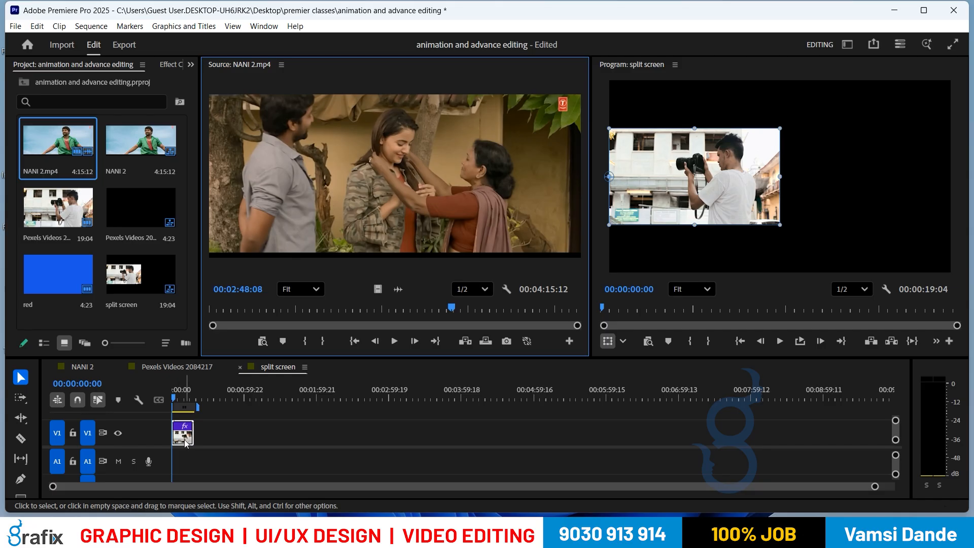
Mark in and out points around the full Pexels Videos 2084217.mp4 clip in the split screen sequence.
key(backslash)
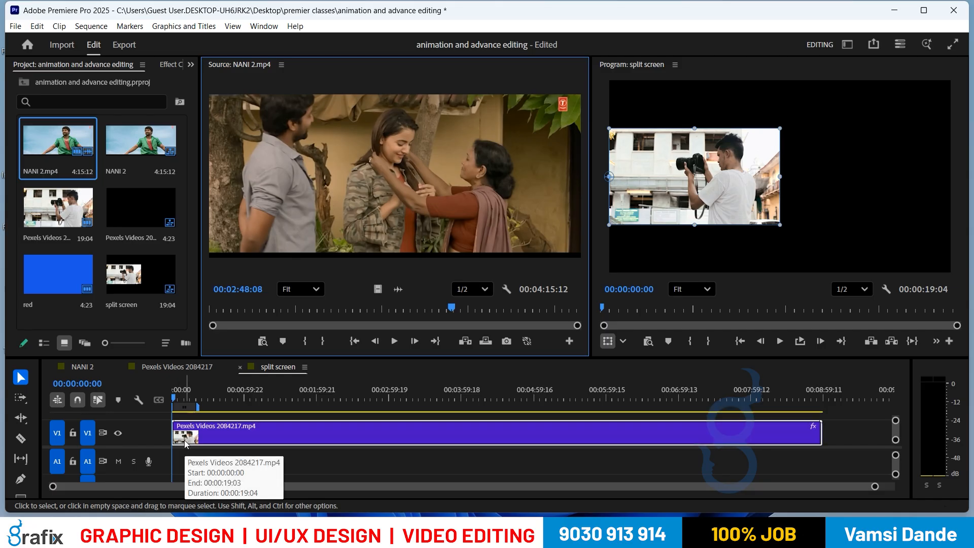
key(x)
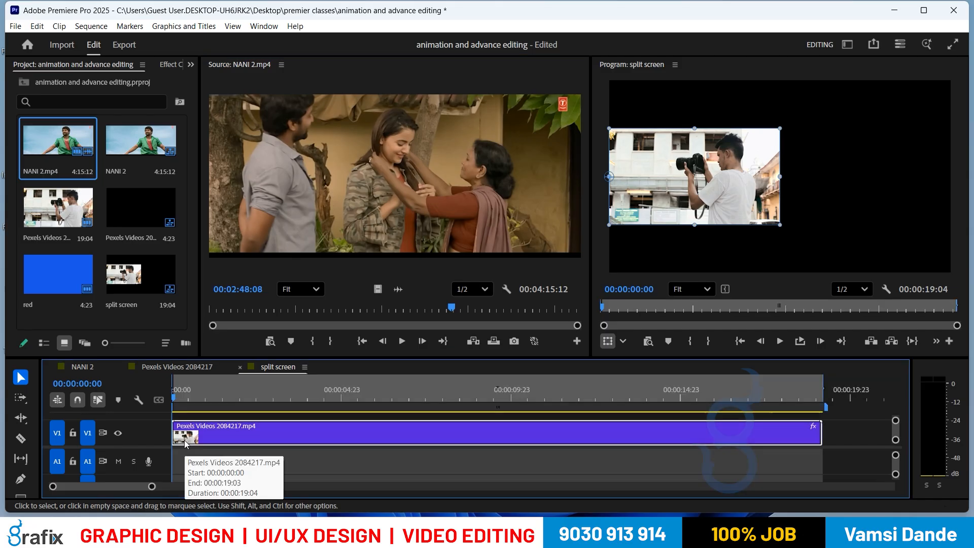
Mark an in point at 00:00:45:11 in NANI 2.mp4 and overlay it above the Pexels clip in the split screen sequence.
key(minus)
key(minus)
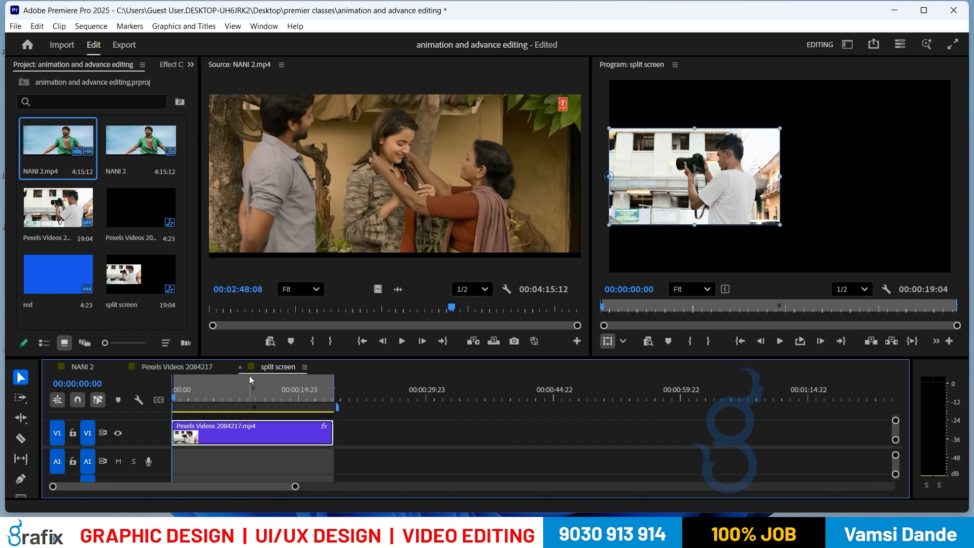
click(275, 310)
key(i)
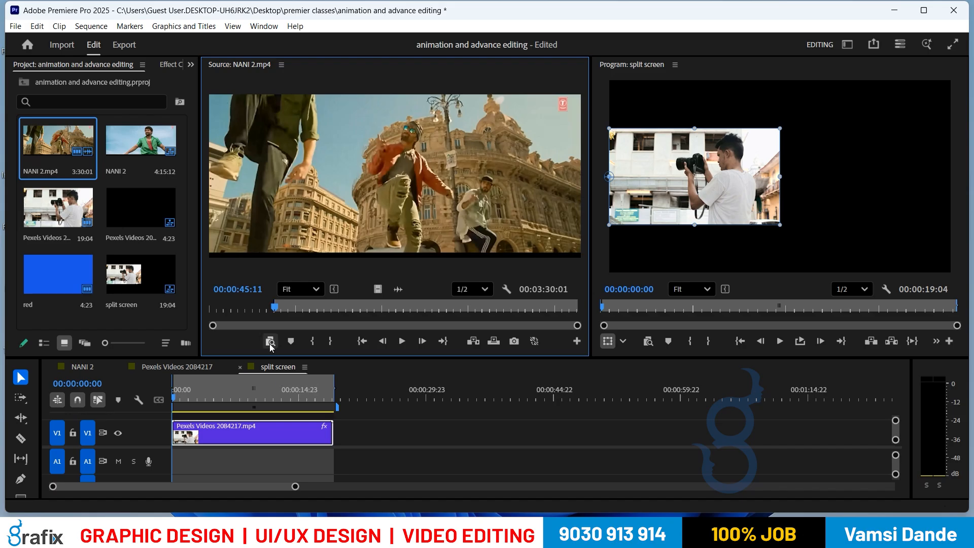
drag(324, 208, 776, 110)
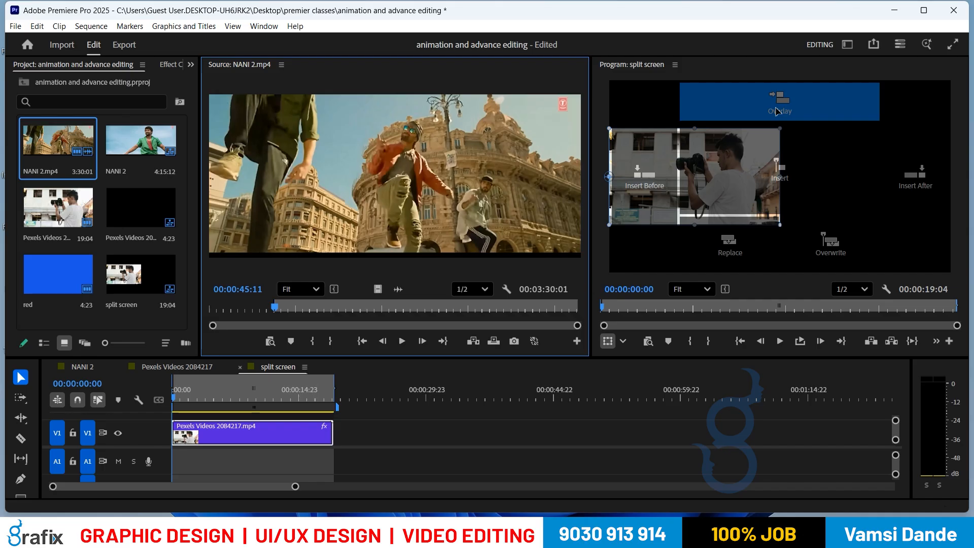
drag(775, 111, 776, 109)
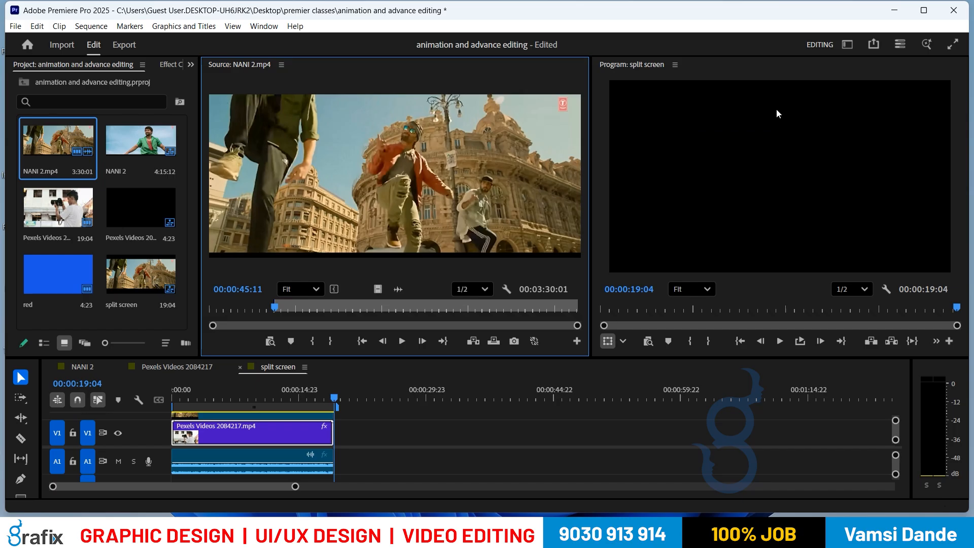
Move the playhead to 00:00:04:10 and select the NANI 2.mp4 clip on V2.
drag(252, 396, 206, 400)
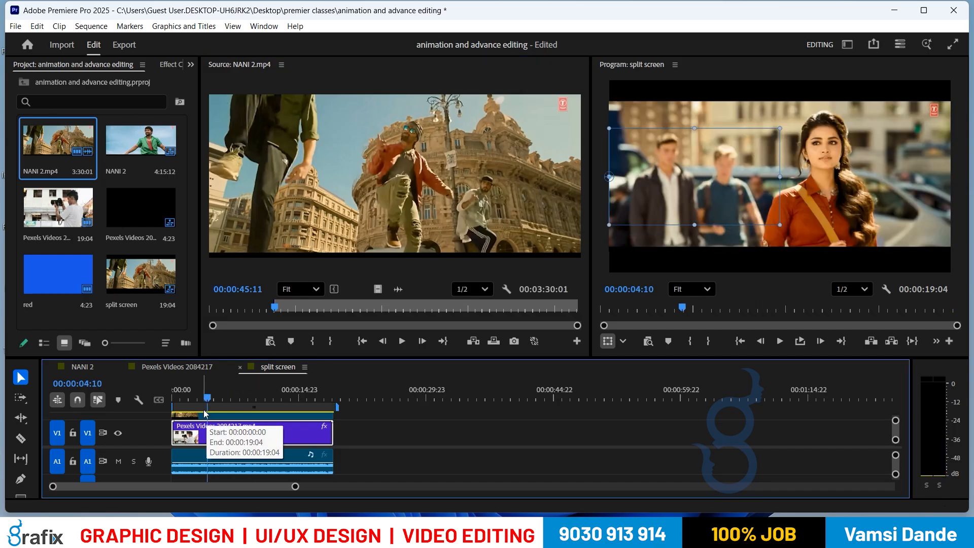
key(grave)
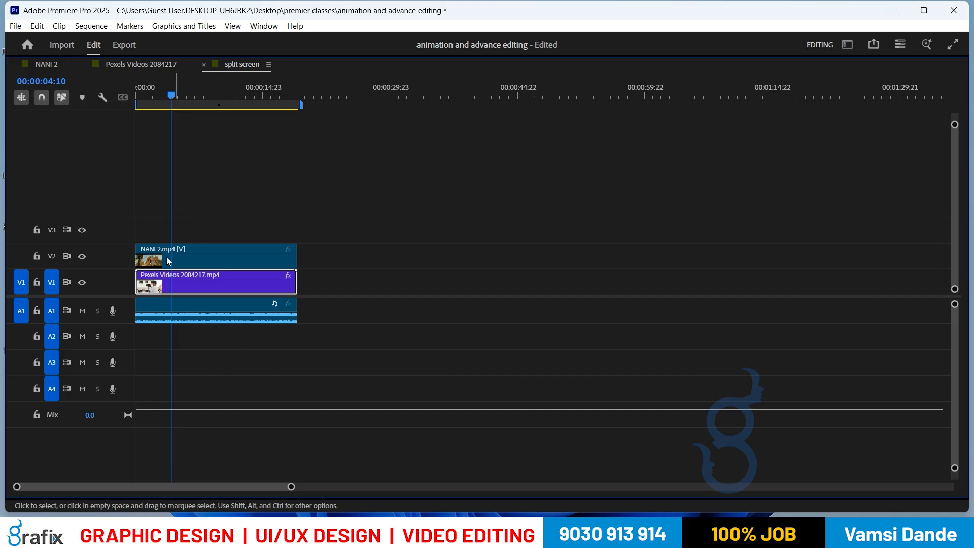
click(183, 259)
key(ctrl+shift+a)
click(203, 260)
key(grave)
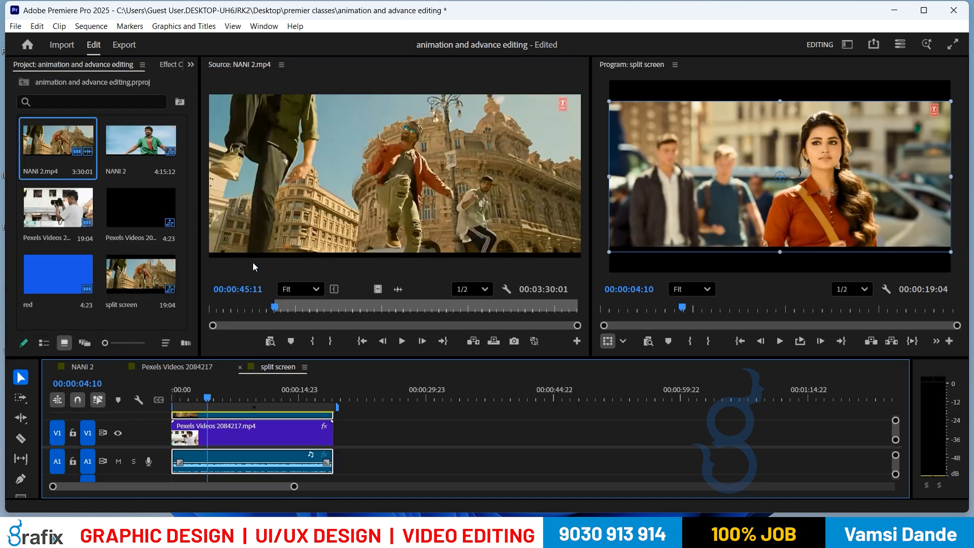
Reduce the track heights, show the NANI 2.mp4 clip's Motion settings, and widen the Effect Controls area.
click(325, 429)
click(325, 429)
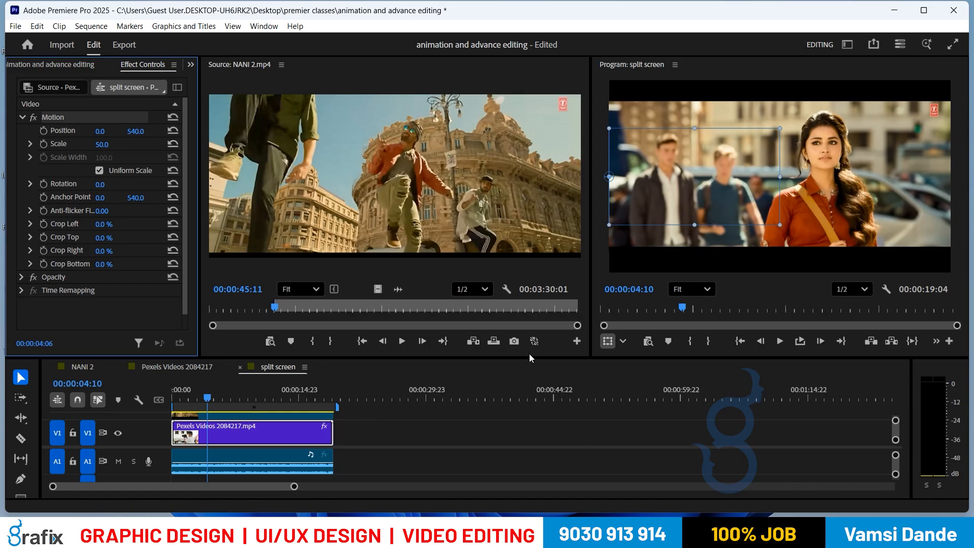
click(545, 428)
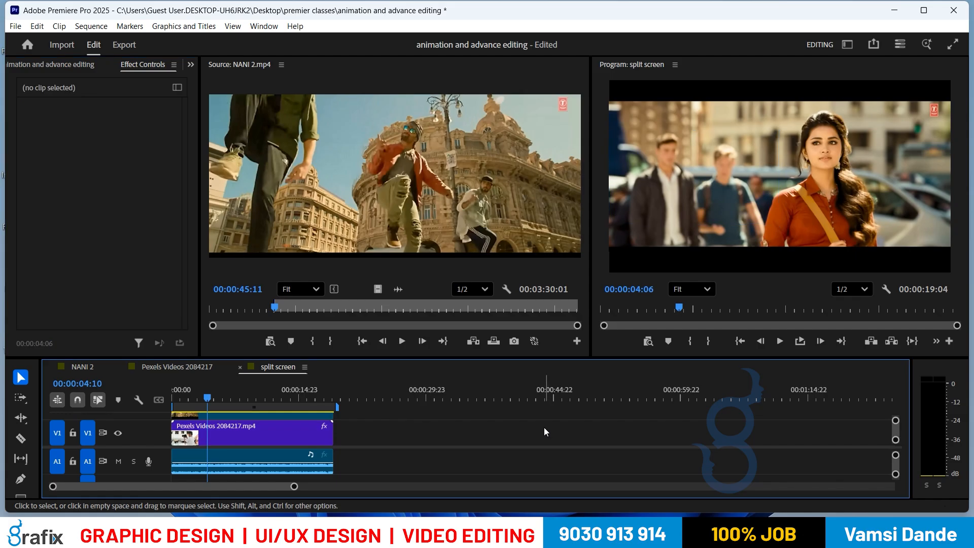
key(shift+minus)
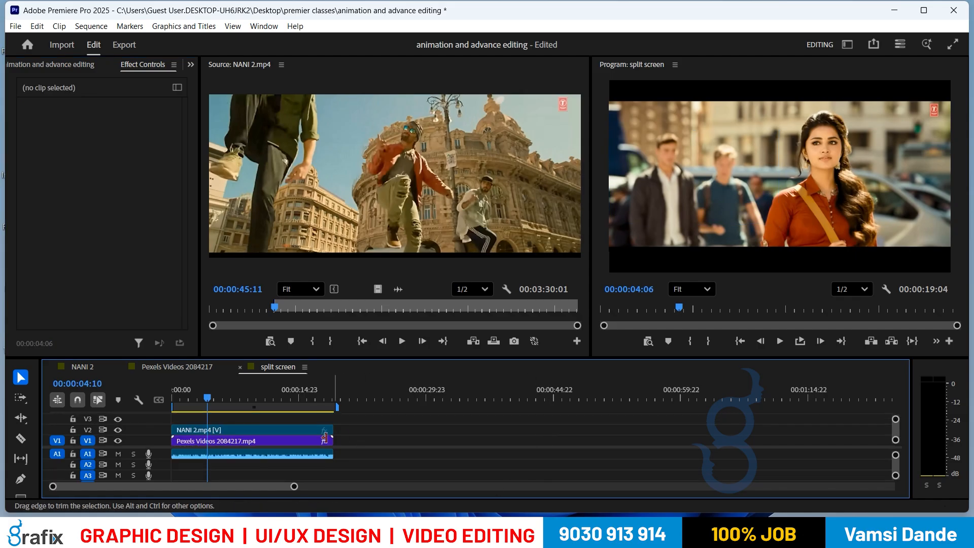
click(302, 428)
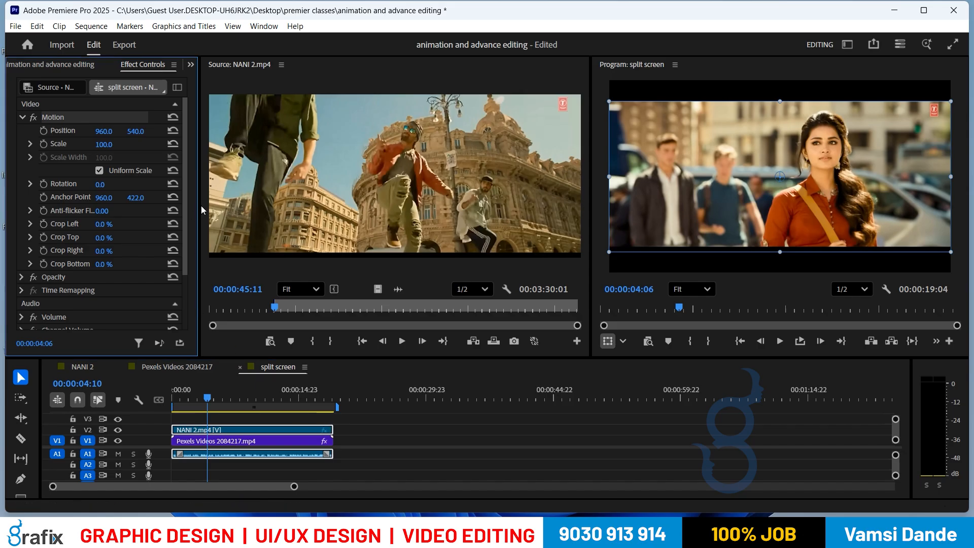
drag(202, 210, 303, 209)
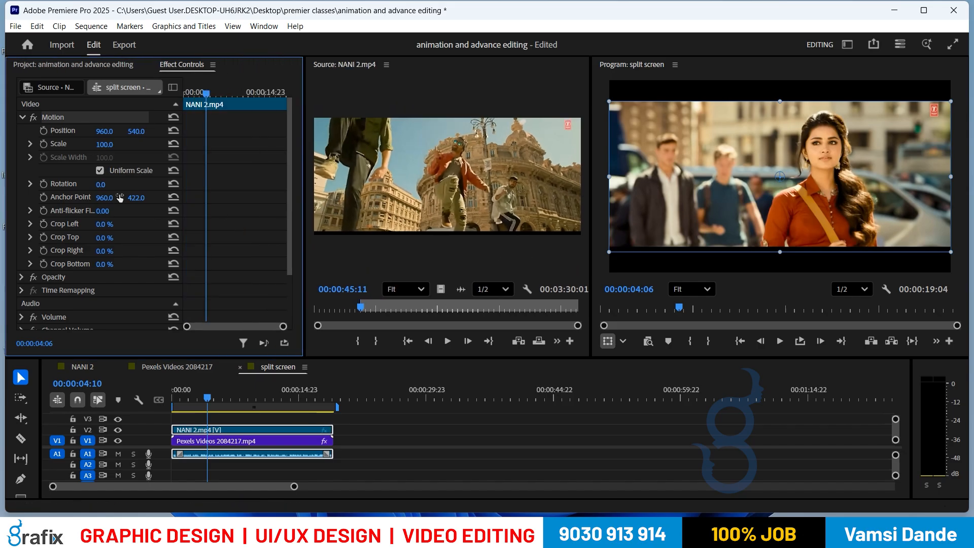
Scale the NANI 2.mp4 clip to 50 and set its Anchor Point X to 0.
click(104, 145)
text(5)
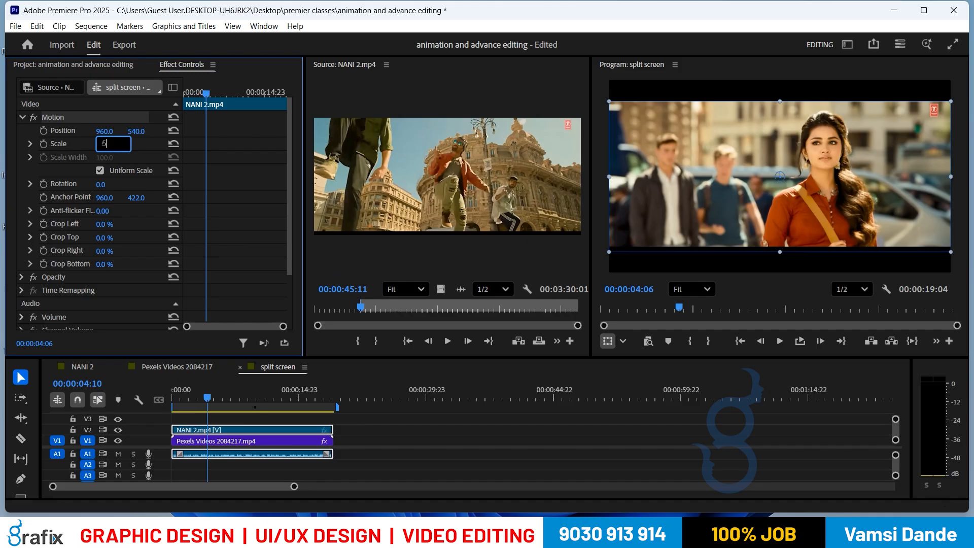
text(0)
key(Return)
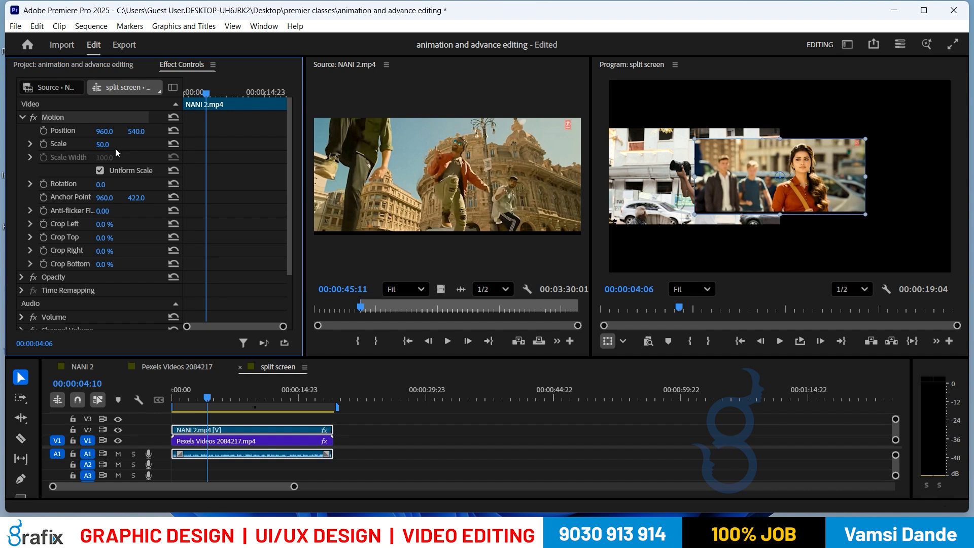
click(104, 198)
text(0)
key(Return)
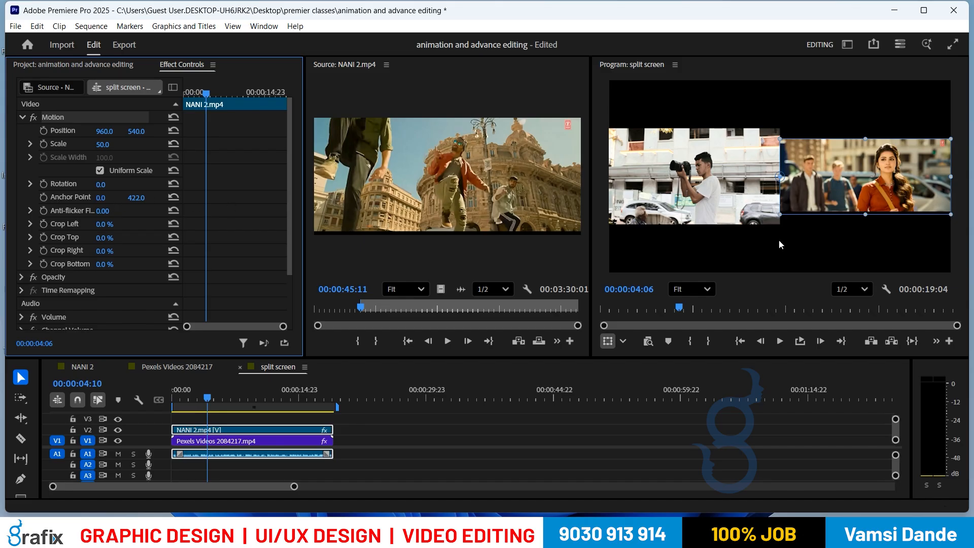
click(794, 236)
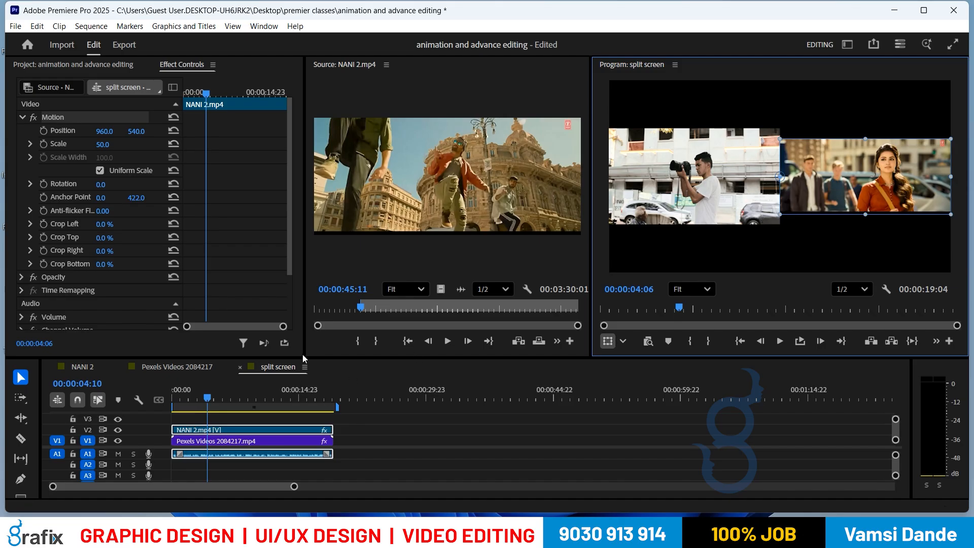
Enlarge the timeline area, move both video clips up one track to free V1, and expand the track heights.
drag(302, 354, 291, 243)
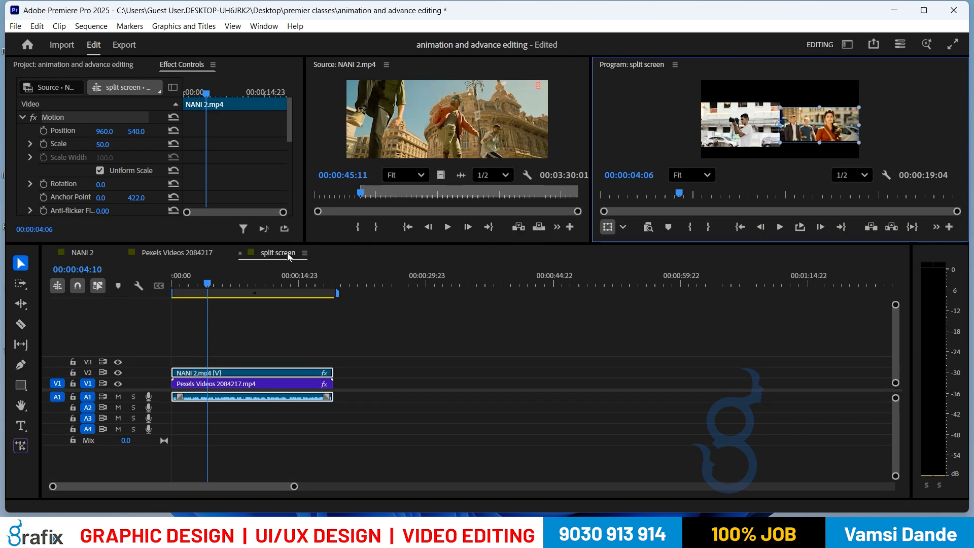
mouse_move(221, 355)
mouse_down()
mouse_move(235, 402)
mouse_move(237, 362)
mouse_up()
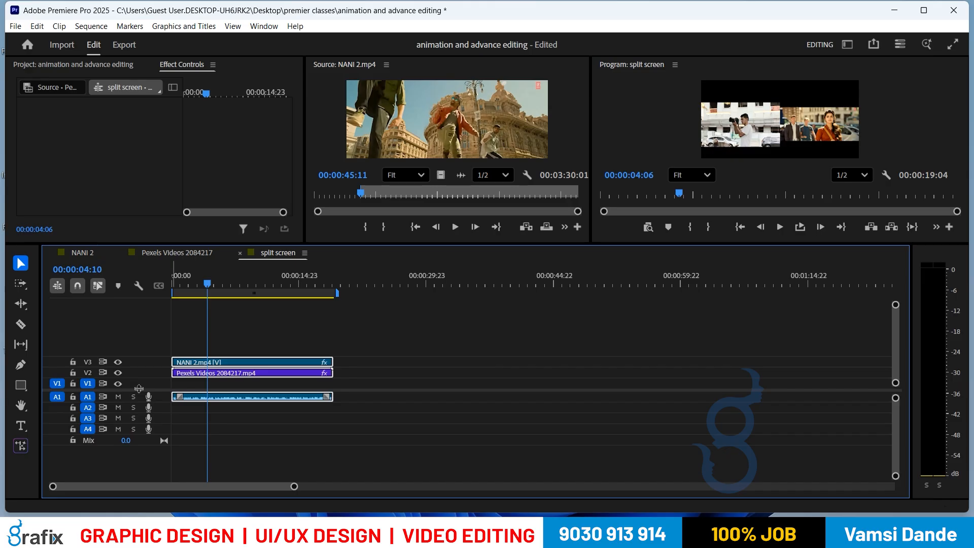
key(shift+=)
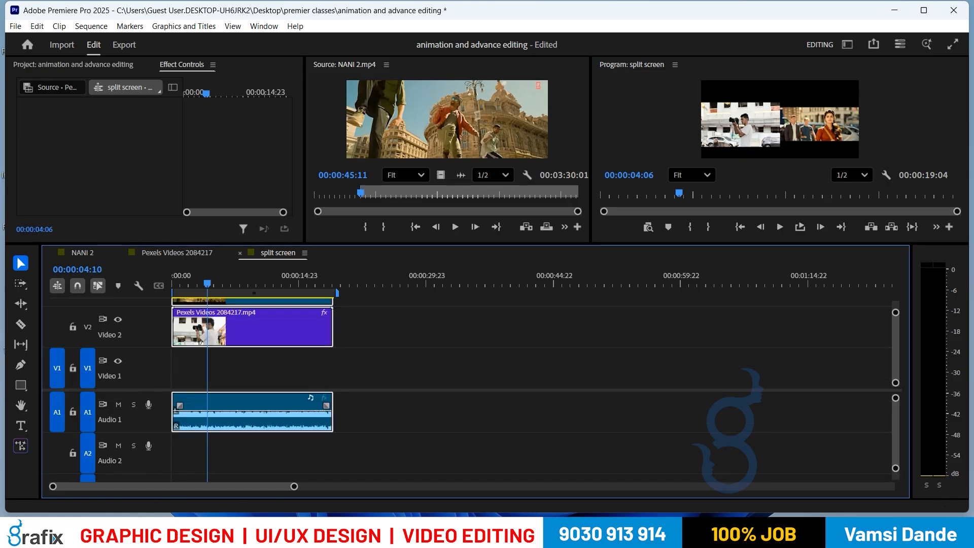
click(317, 448)
key(grave)
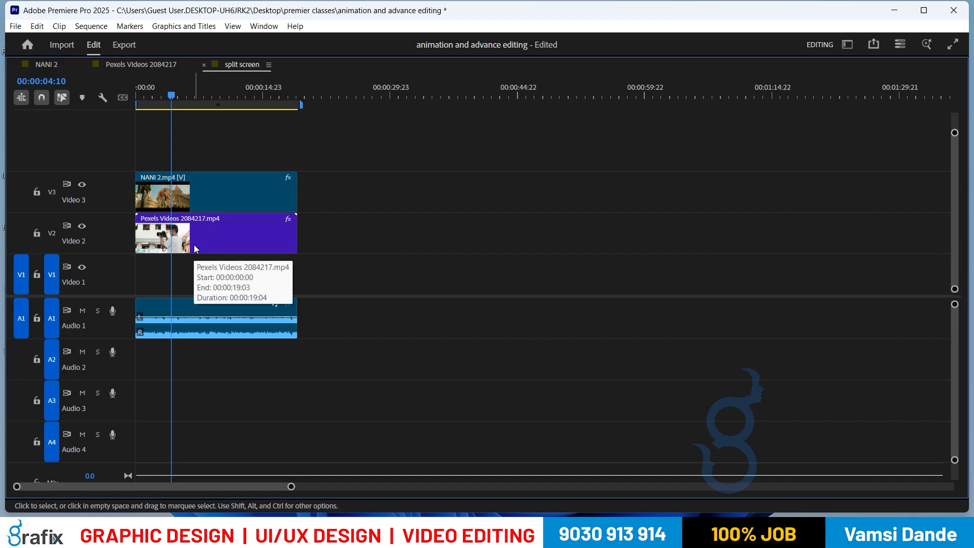
key(grave)
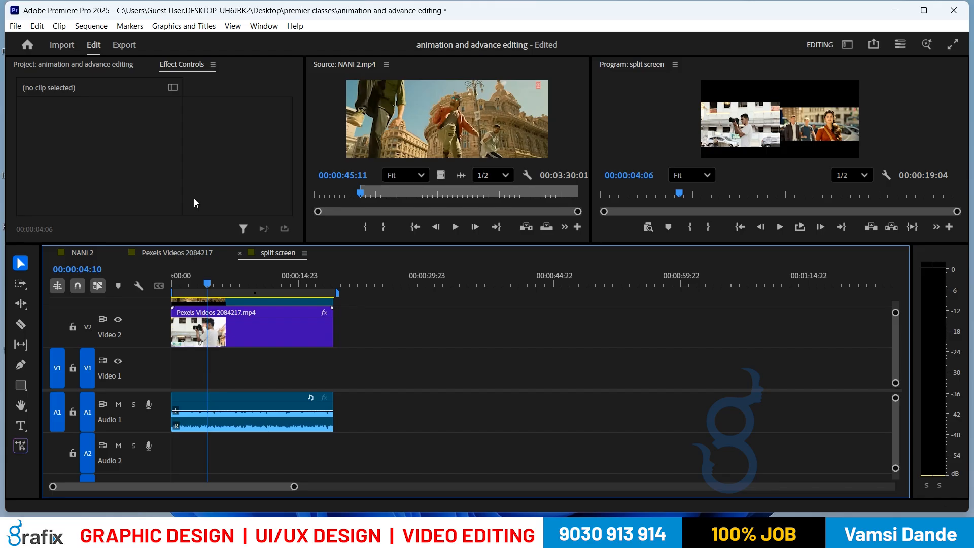
Place the red colour matte on V1 beneath both clips, extended to about 00:00:19:20, and preview the result enlarged.
key(shift+1)
scroll(181, 188, down, 1)
drag(168, 195, 339, 355)
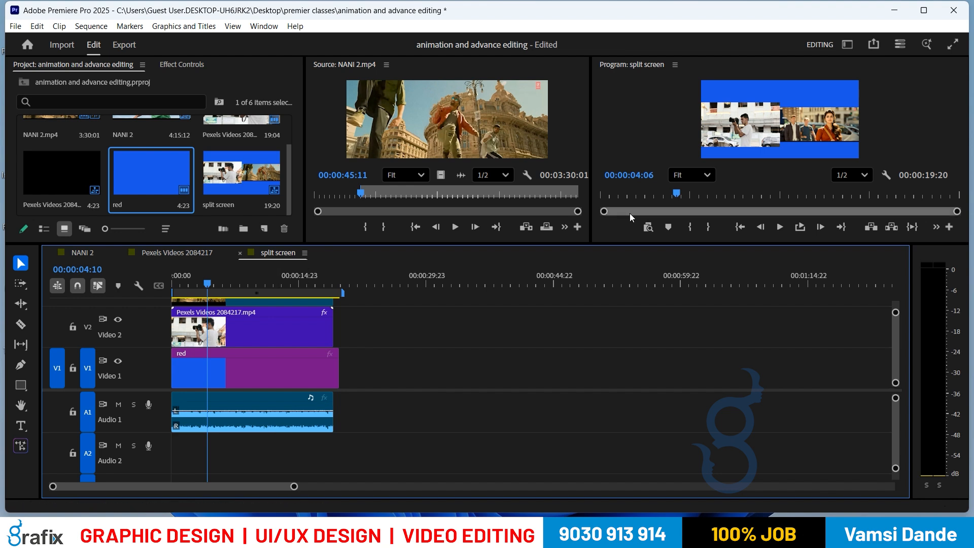
key(grave)
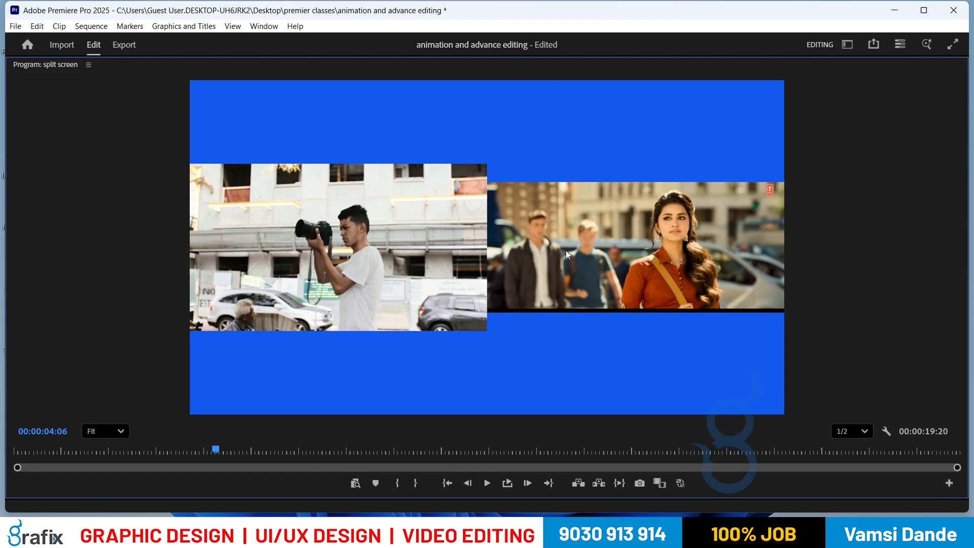
key(grave)
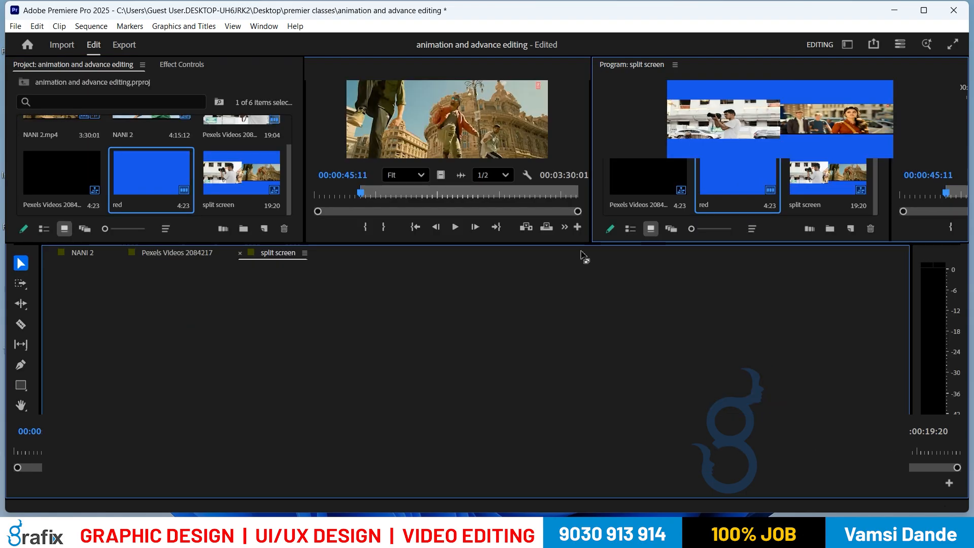
Delete the NANI 2.mp4 clip with its audio and duplicate Pexels Videos 2084217.mp4 from V2 onto V3.
key(grave)
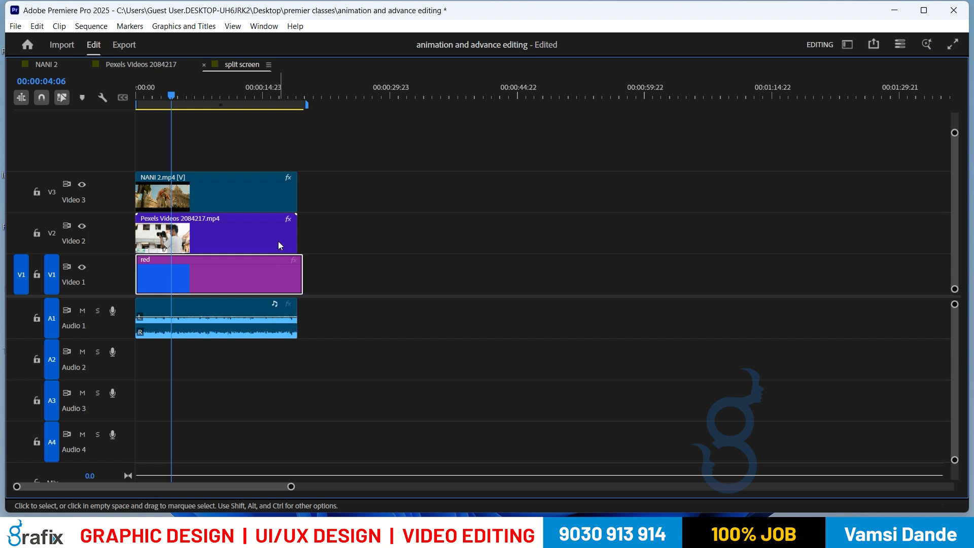
click(269, 209)
key(Delete)
click(242, 236)
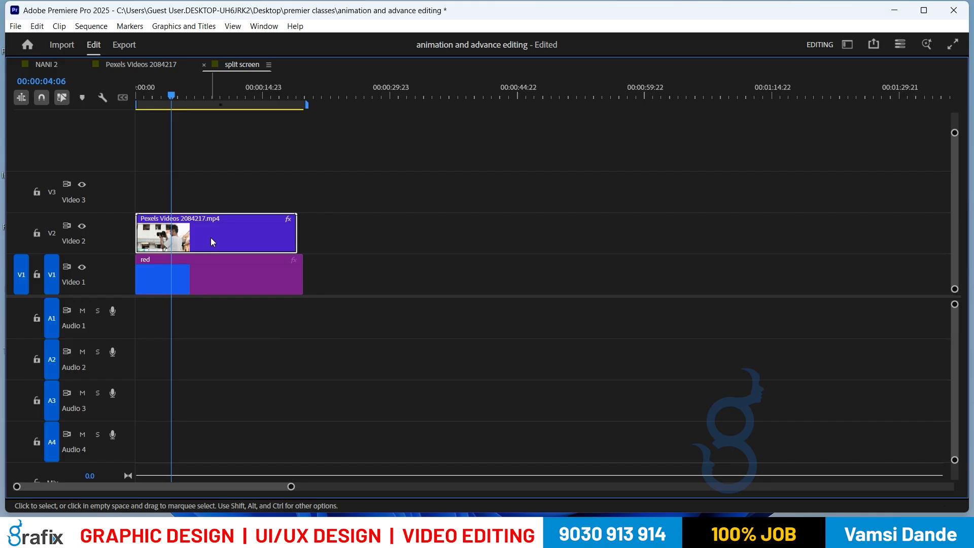
drag(211, 238, 213, 200)
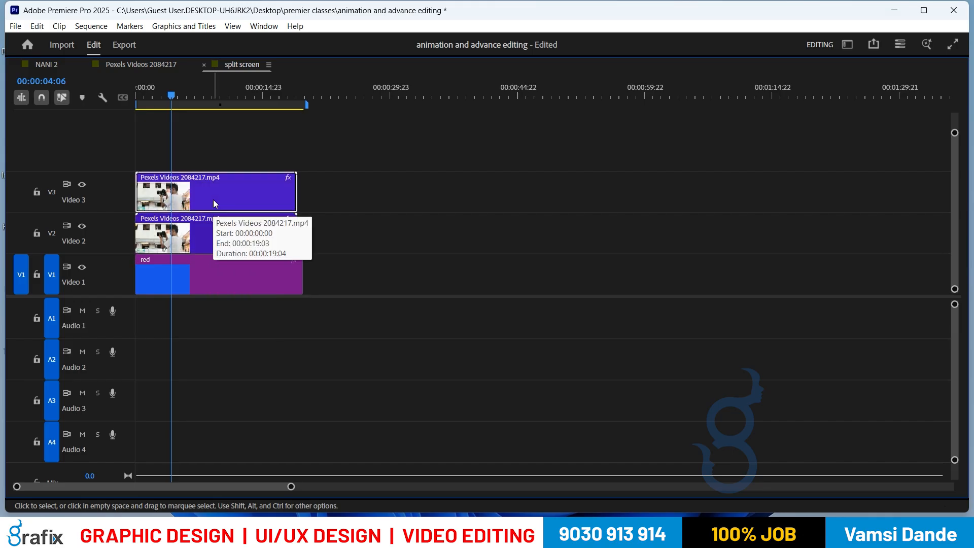
key(grave)
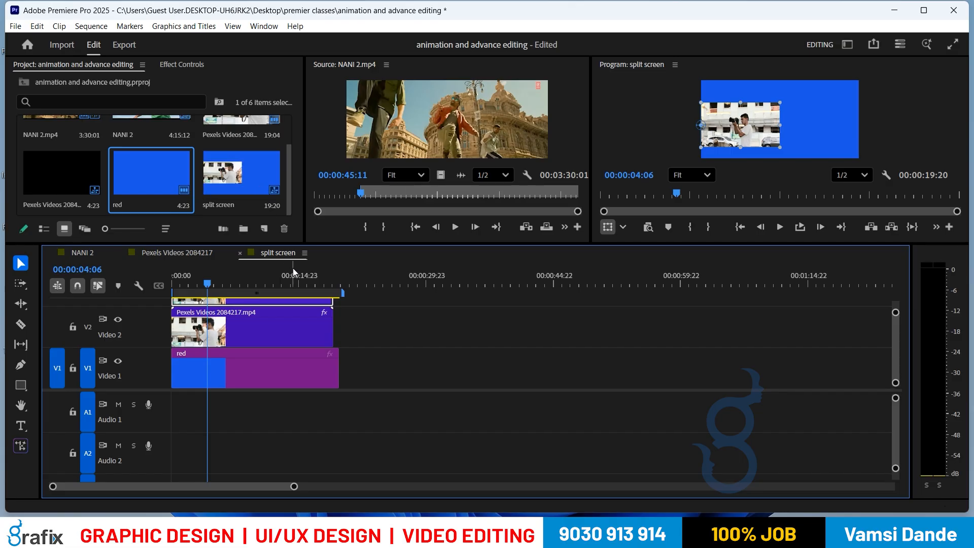
Reset the Position of the Pexels clip on V2 so it fills the frame's right middle, and preview the frame enlarged.
click(326, 313)
click(325, 313)
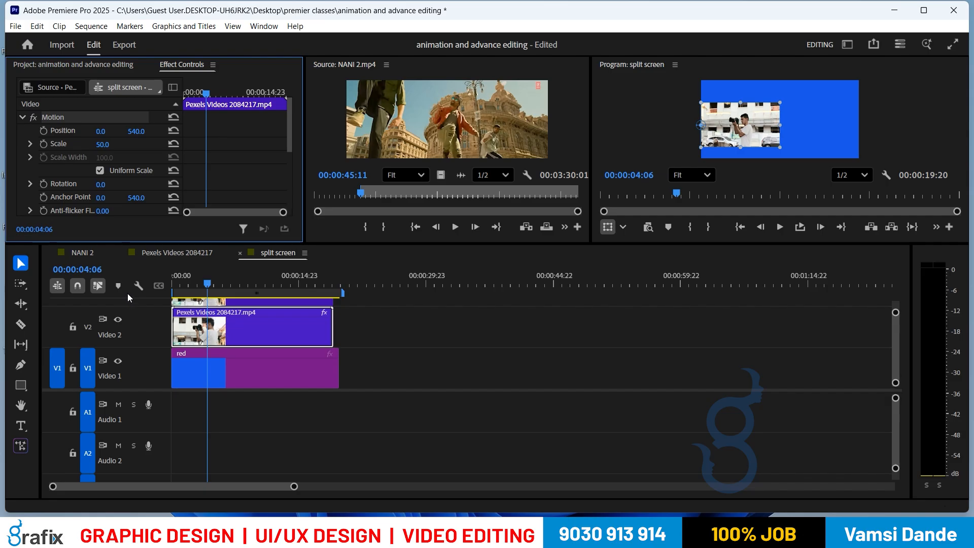
mouse_move(290, 145)
mouse_down()
mouse_move(291, 161)
mouse_move(295, 140)
mouse_up()
click(174, 131)
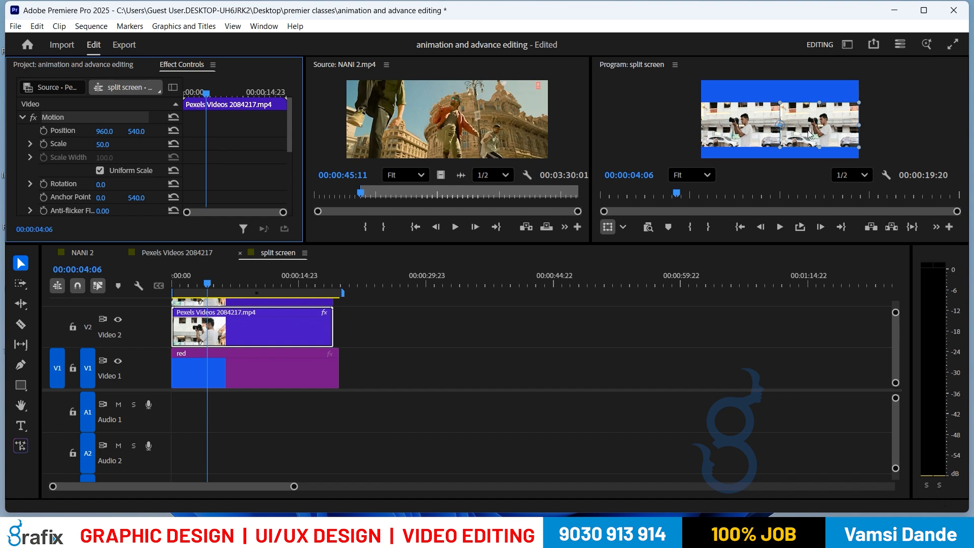
key(grave)
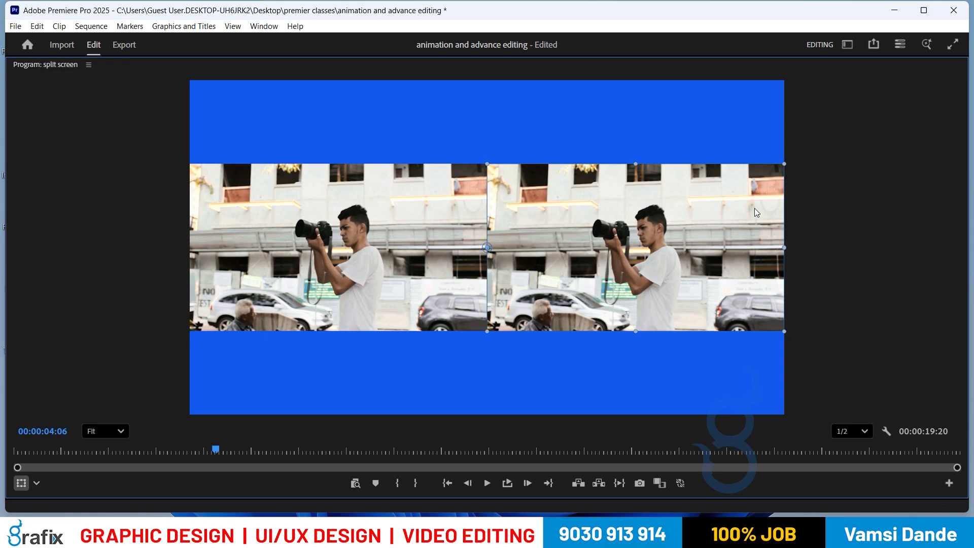
key(grave)
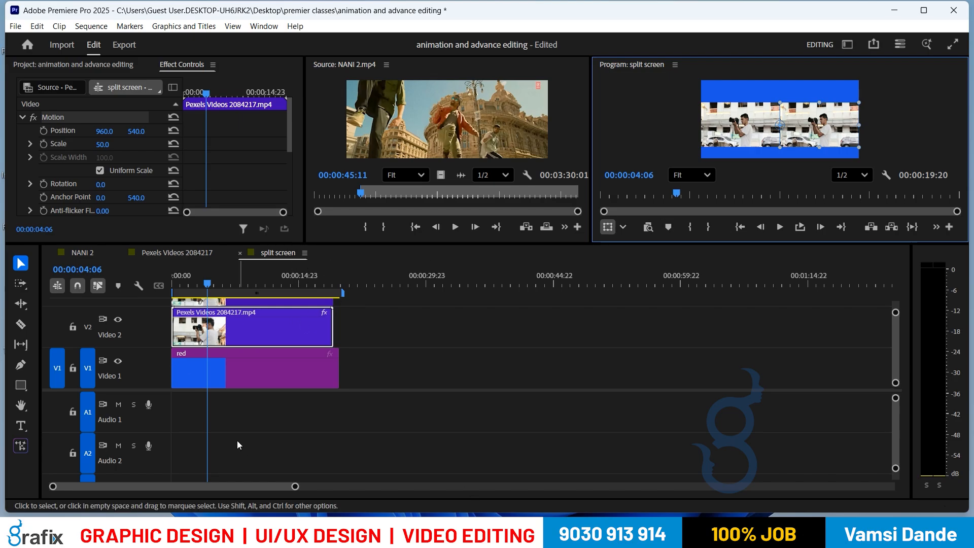
Try scaling the V2 clip freehand to about 38.6 and moving it past the frame's right edge, and undo both changes.
click(155, 425)
click(230, 370)
click(238, 332)
drag(859, 102, 885, 113)
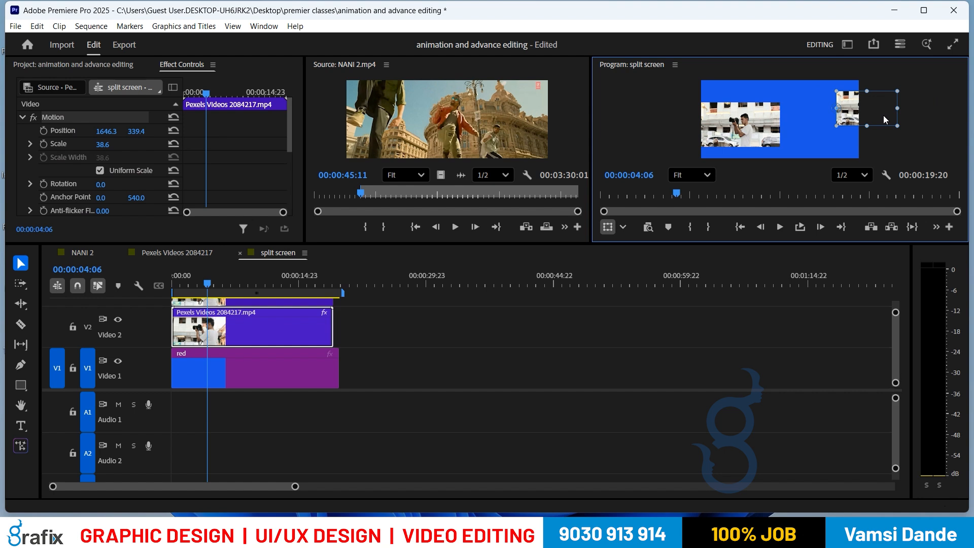
key(ctrl+z)
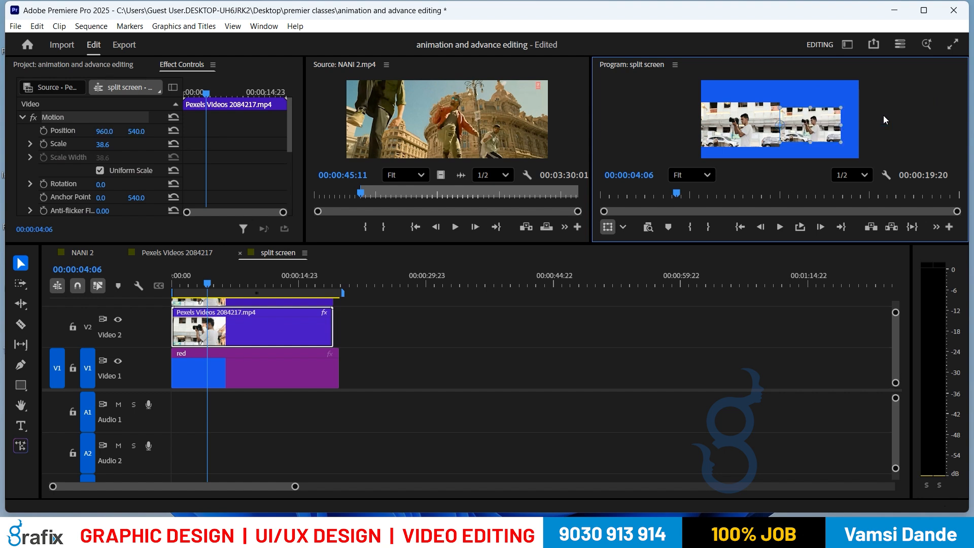
key(ctrl+z)
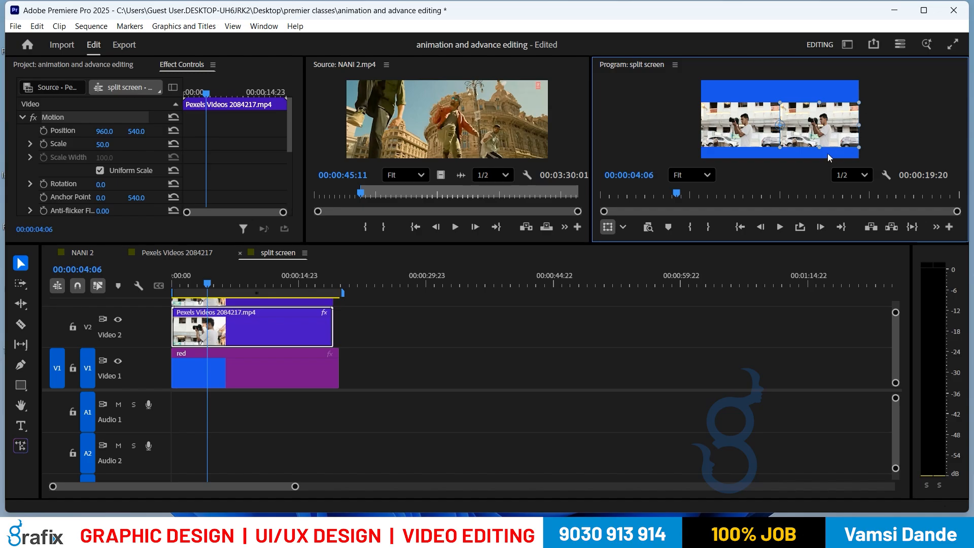
Save the Motion settings of the Pexels clip on V2 as a preset named "right side" with type Scale.
click(644, 282)
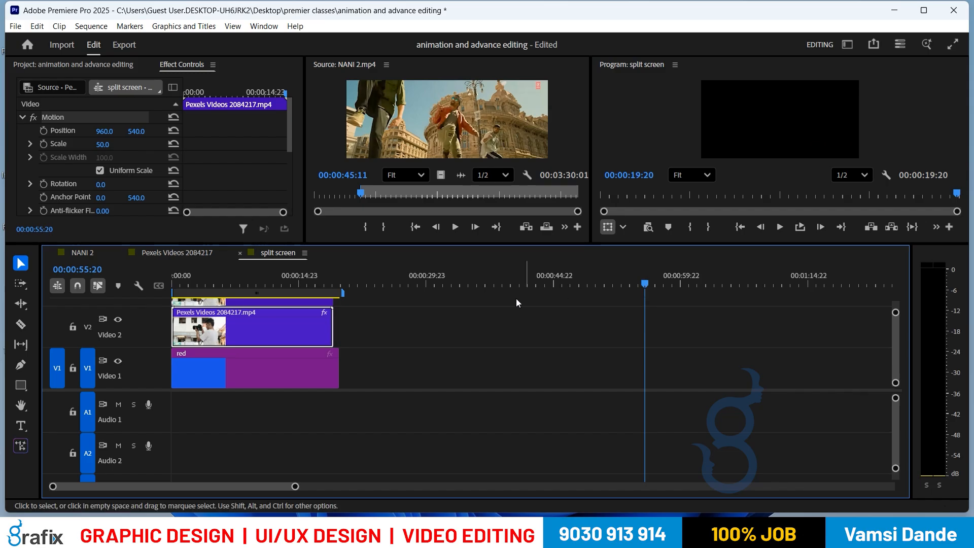
click(264, 285)
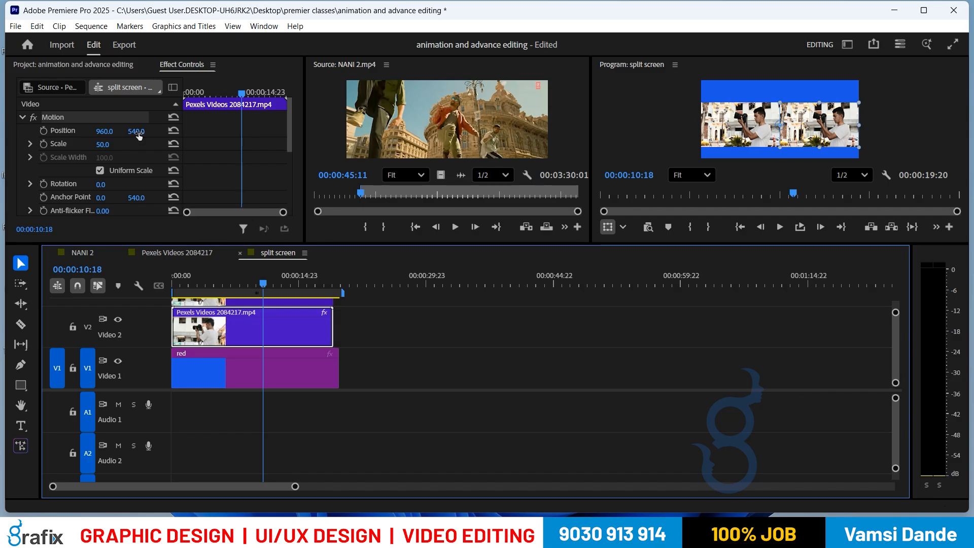
click(57, 118)
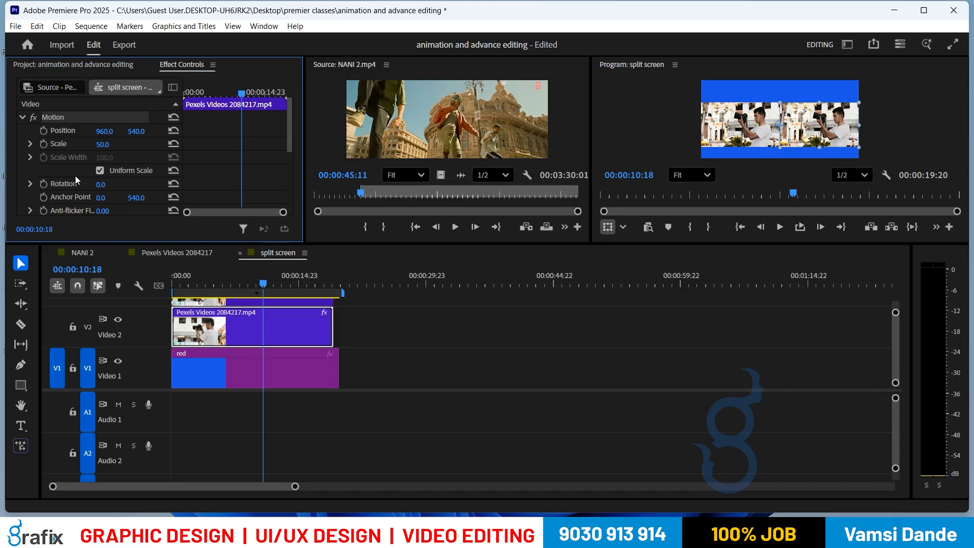
right_click(60, 119)
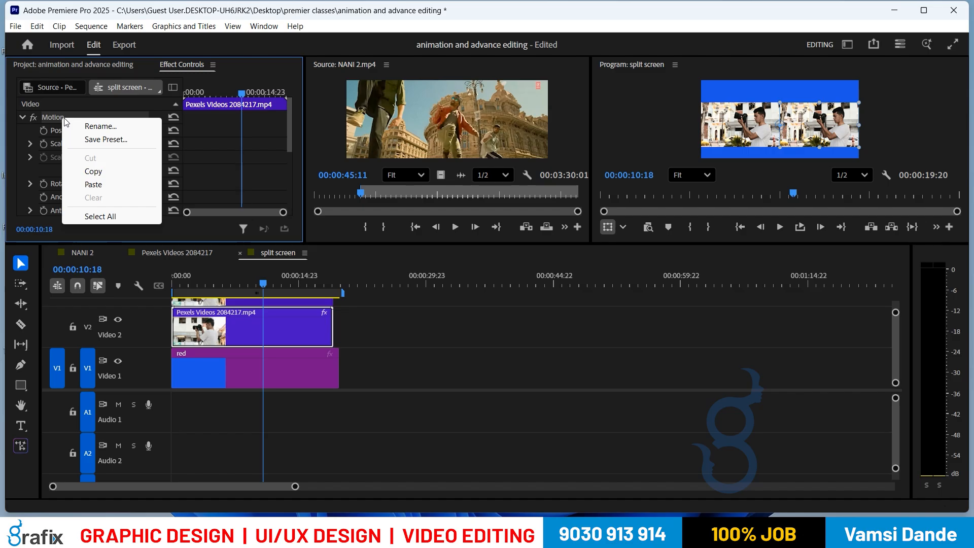
click(104, 140)
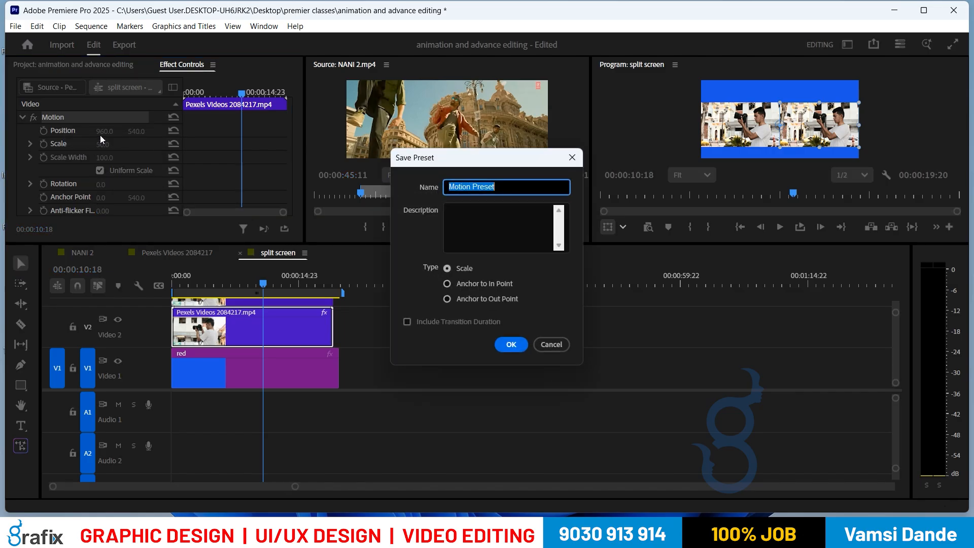
text(right side)
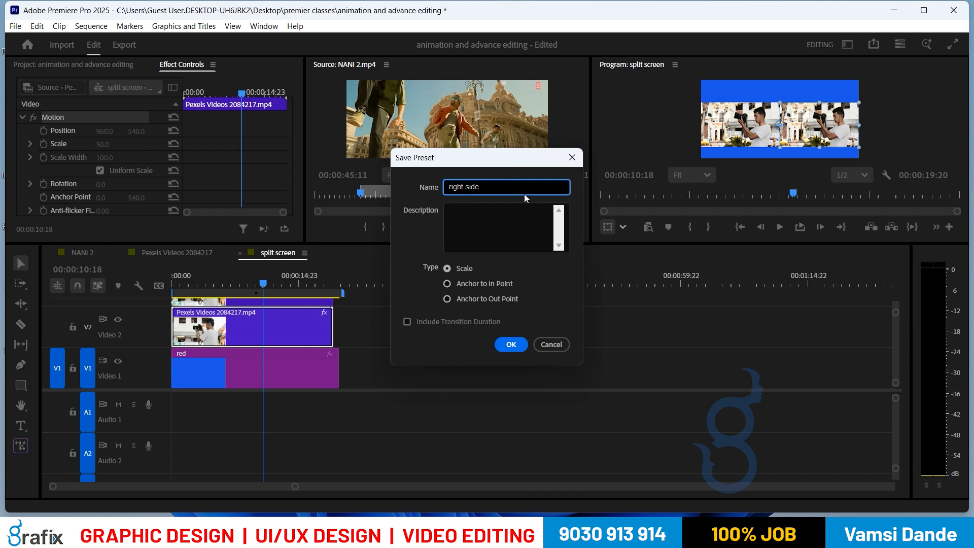
click(509, 347)
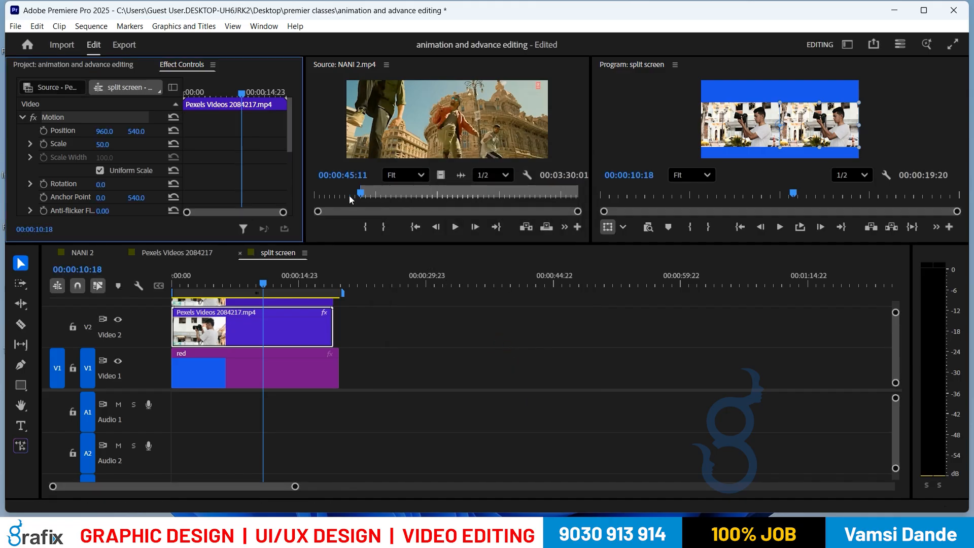
Show the effects library, widen it beside the timeline, and expand its Presets folder.
click(260, 27)
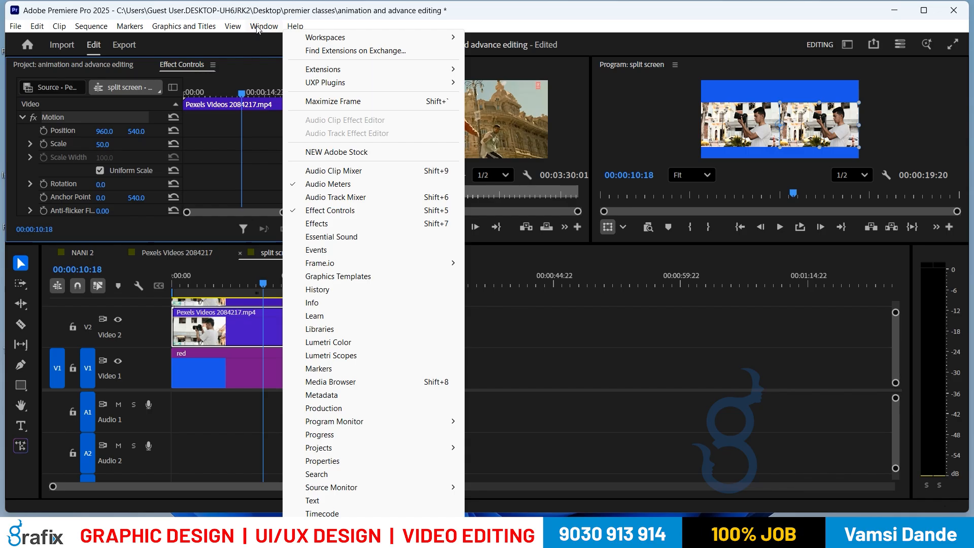
click(319, 227)
drag(36, 280, 225, 279)
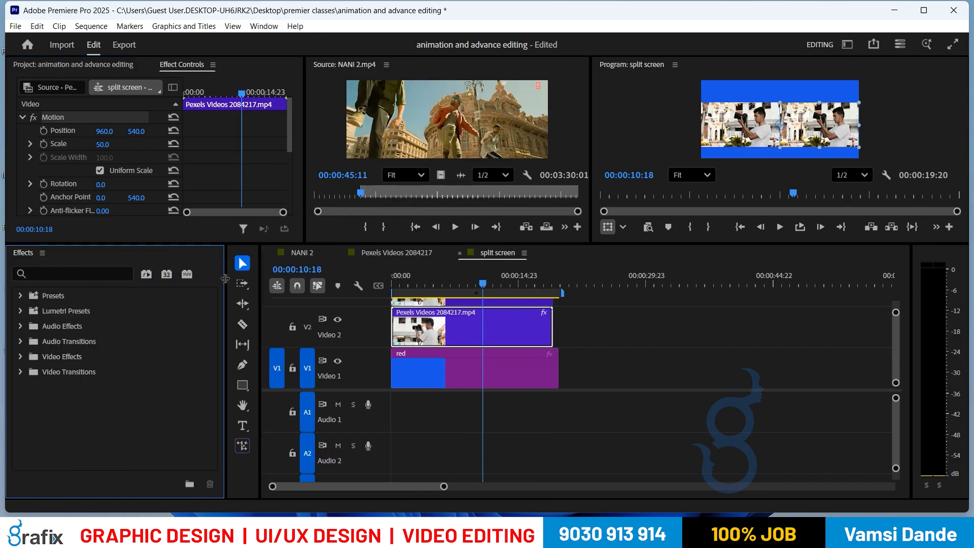
click(20, 295)
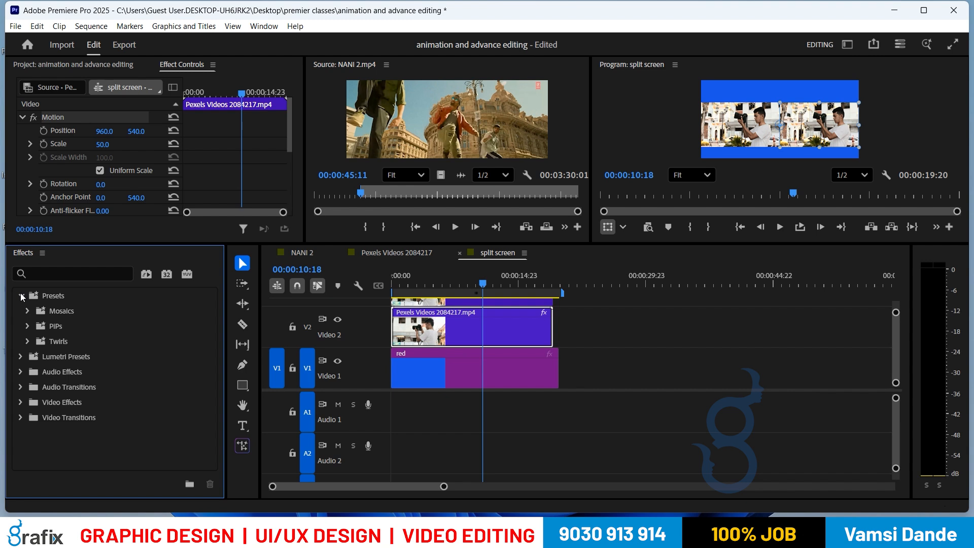
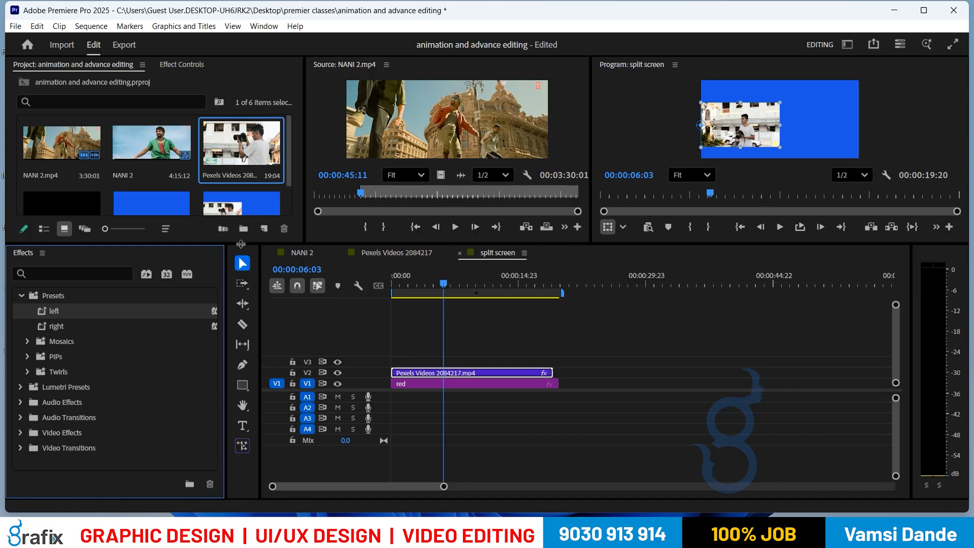
Place Pexels Videos 2084217.mp4 at the start of V3 and apply the "right" preset to it.
drag(240, 159, 386, 358)
click(404, 363)
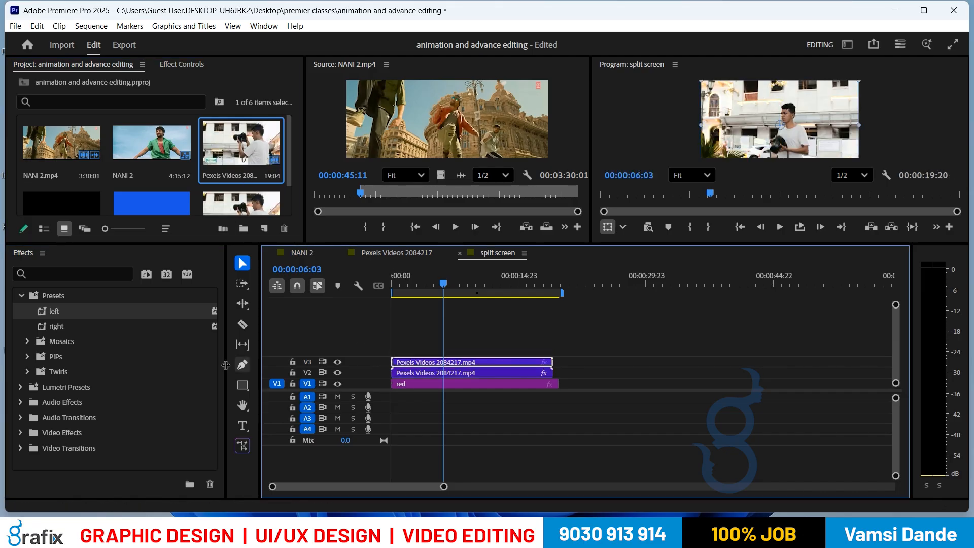
drag(56, 330, 411, 365)
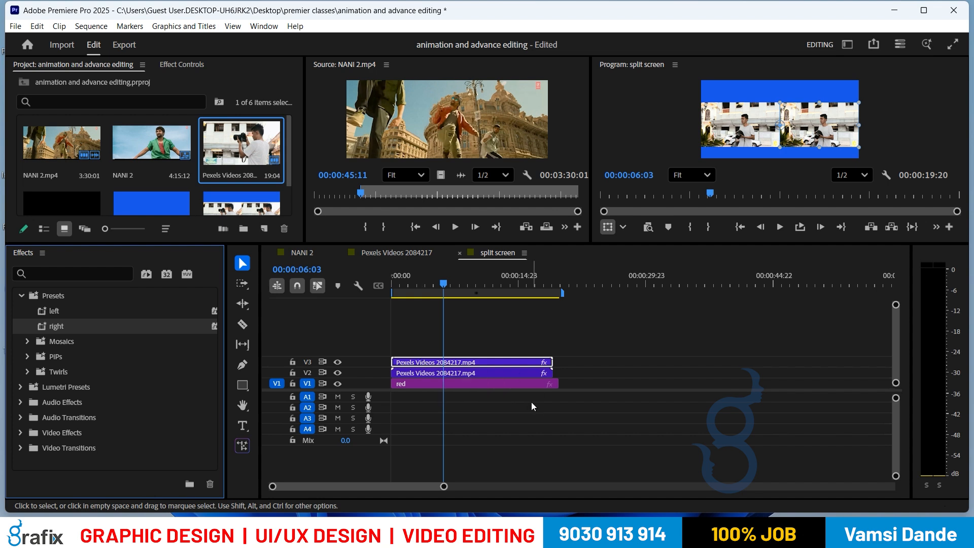
Delete both Pexels clips from V2 and V3 and place a fresh Pexels Videos 2084217.mp4 at the start of V2.
click(511, 367)
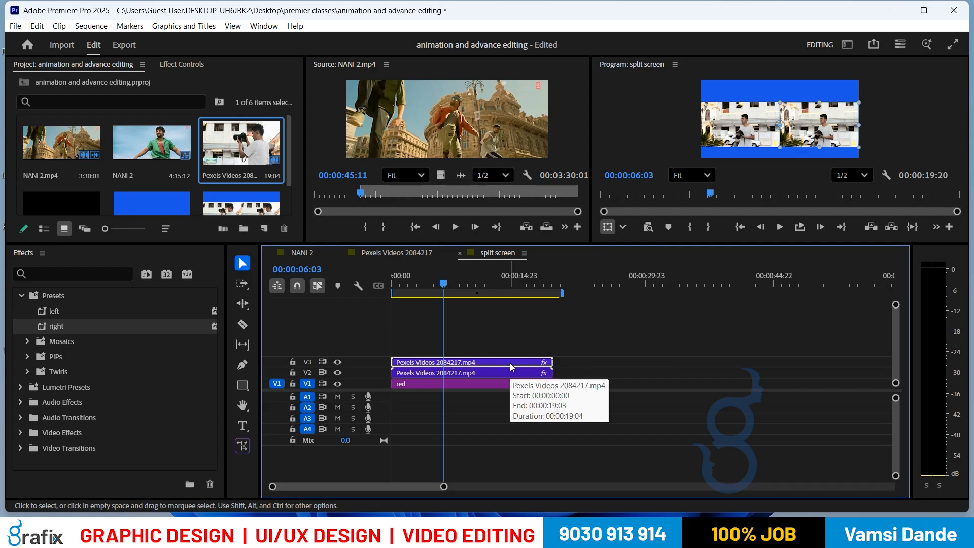
shift+click(516, 373)
key(Delete)
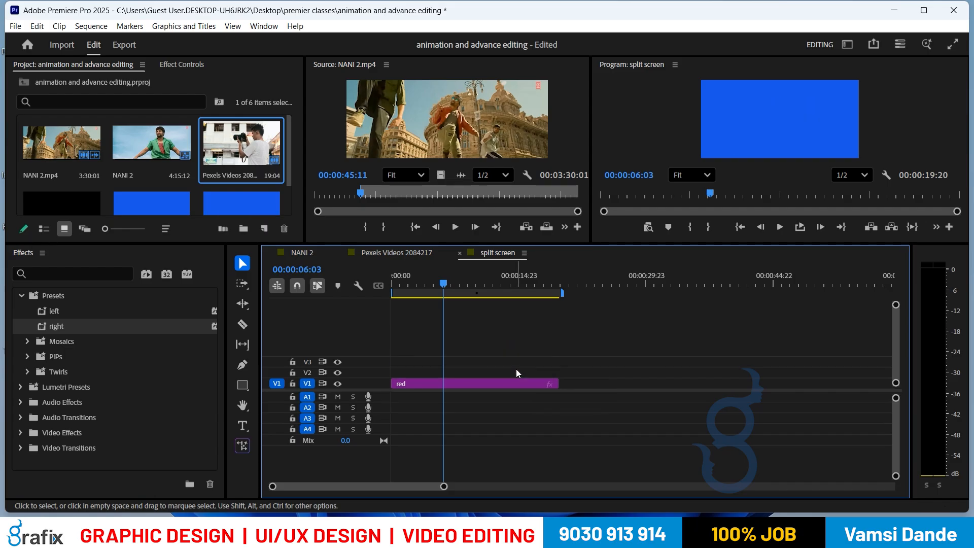
drag(254, 152, 372, 376)
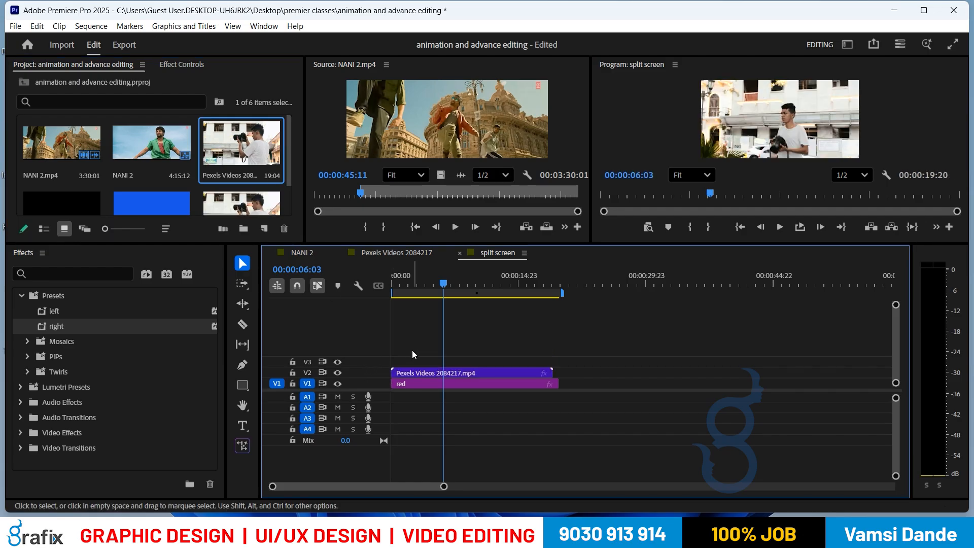
Try an Anchor Point X value of 0 on the V2 Pexels clip's Motion settings, and reset the Anchor Point.
click(418, 376)
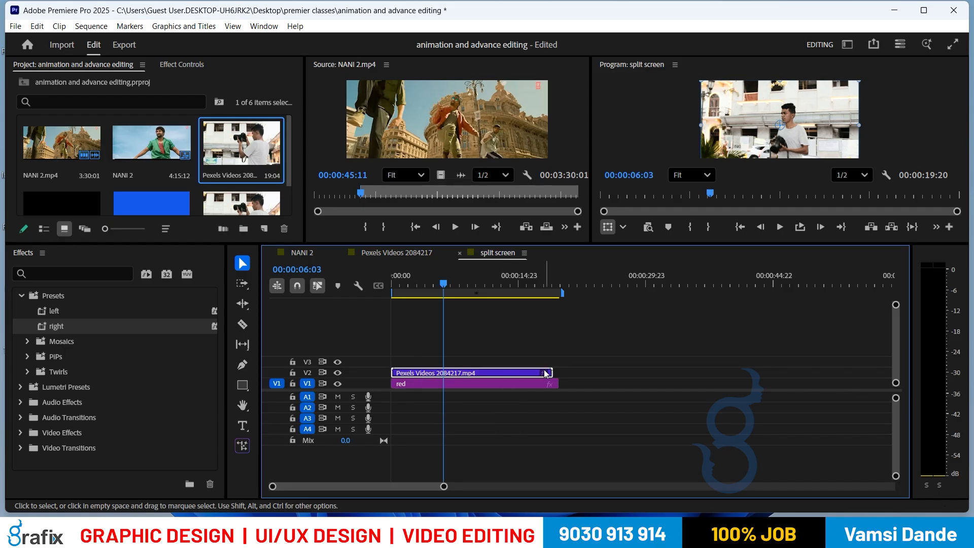
key(shift+5)
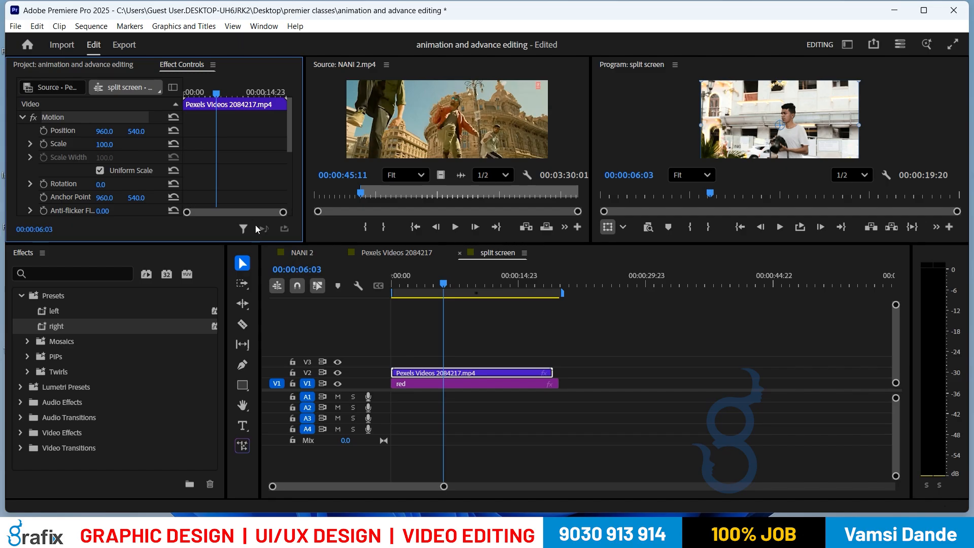
drag(260, 245, 225, 280)
click(110, 195)
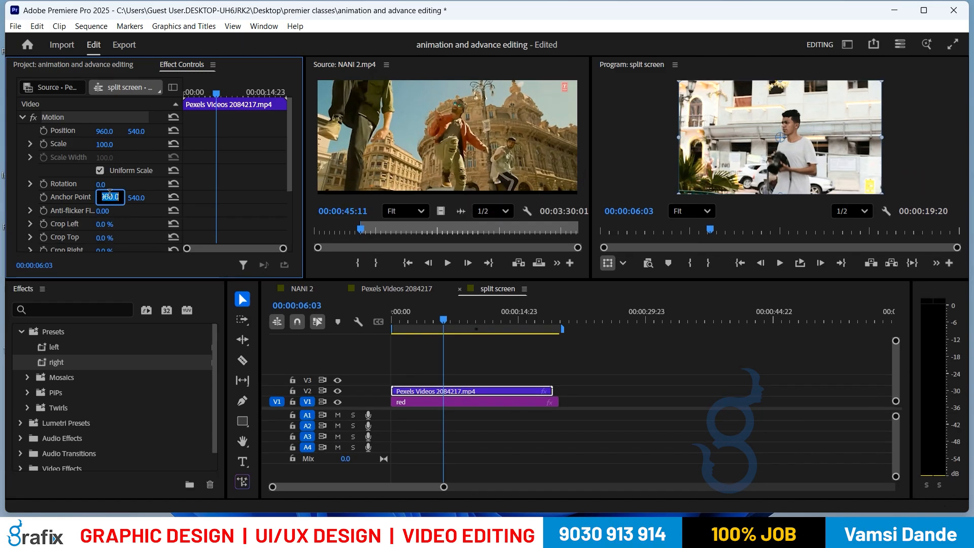
text(0)
key(Return)
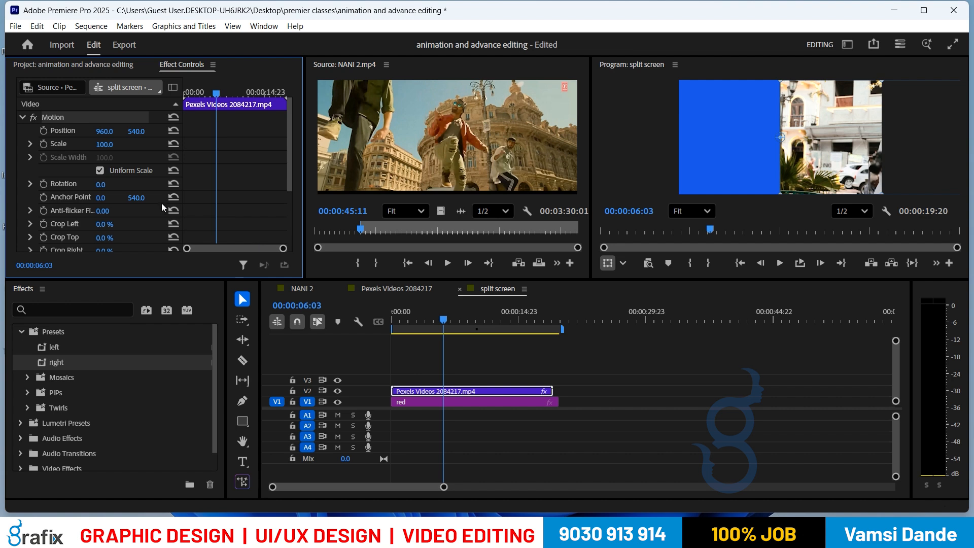
click(174, 198)
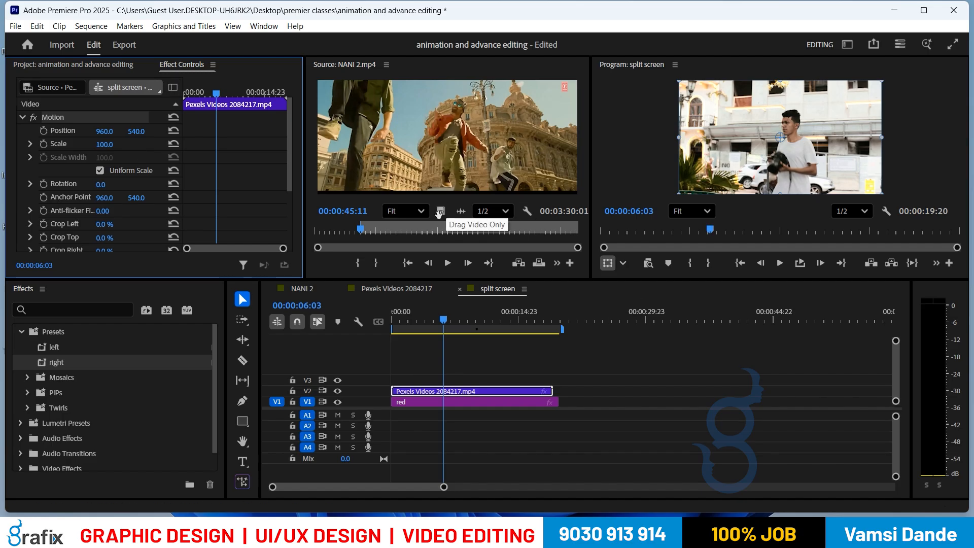
Place only the video of NANI 2.mp4 on V2, leaving a gap after the Pexels clip.
drag(438, 210, 617, 391)
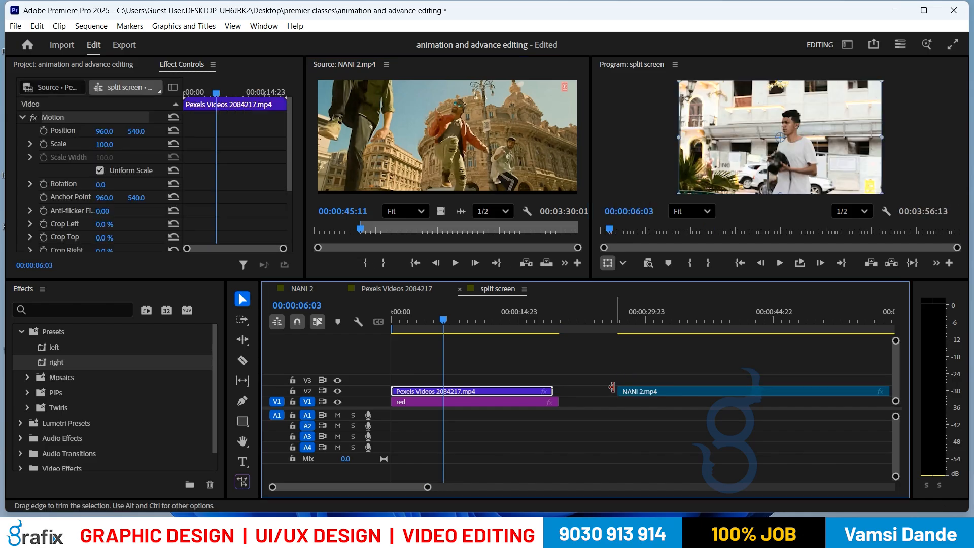